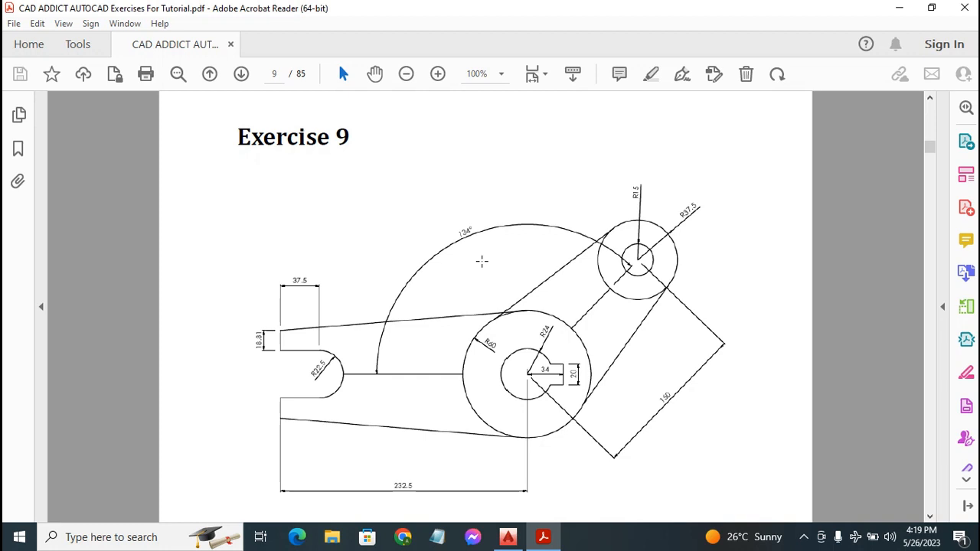
# Scroll through the Exercise 9 reference PDF to study the drawing
pyautogui.scroll(10, 482, 262)
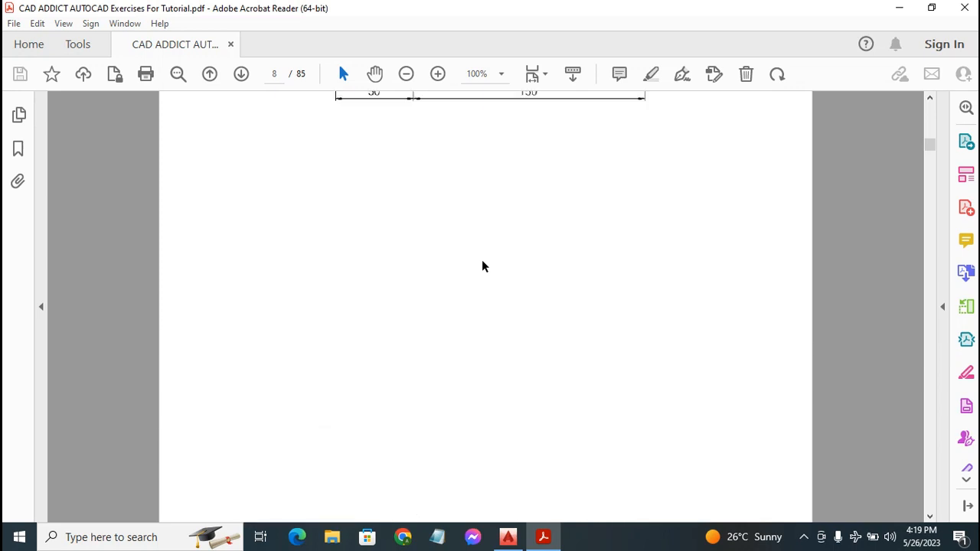
pyautogui.scroll(10, 483, 267)
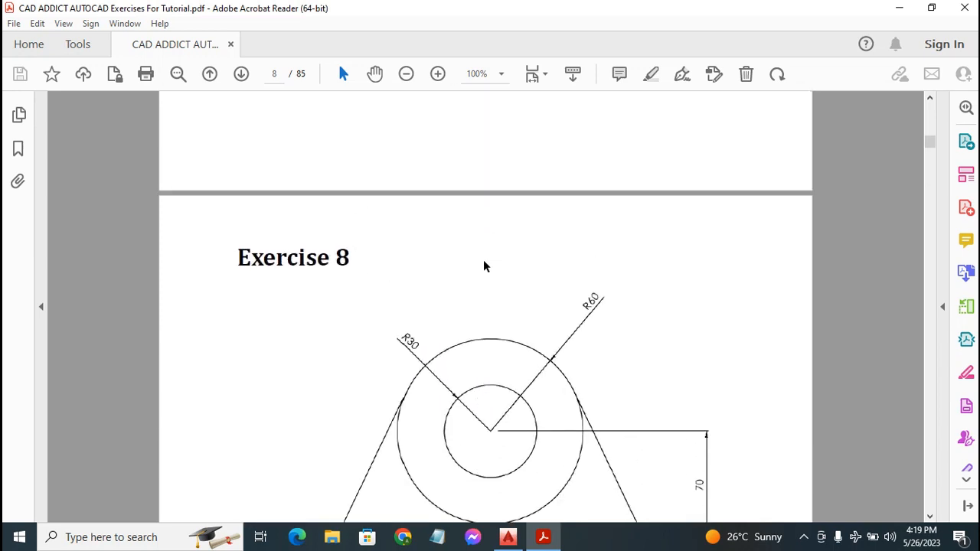
pyautogui.scroll(-7, 483, 262)
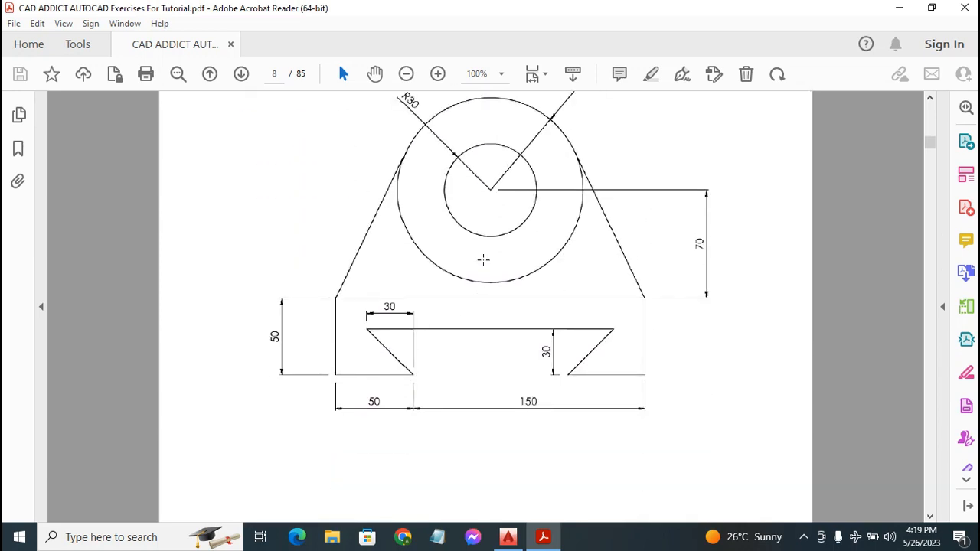
pyautogui.scroll(1, 483, 260)
pyautogui.scroll(3, 483, 261)
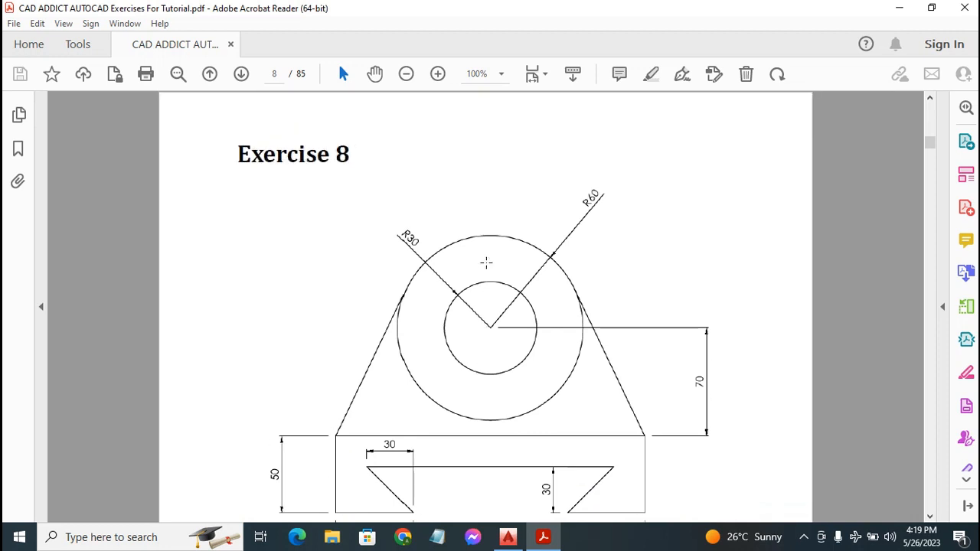
pyautogui.scroll(-7, 481, 262)
pyautogui.scroll(-20, 477, 263)
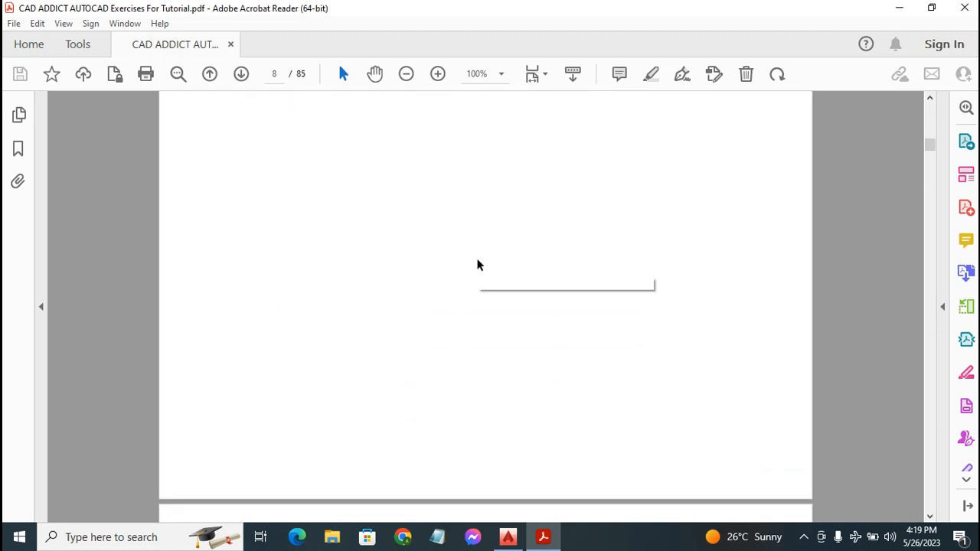
pyautogui.scroll(-2, 475, 259)
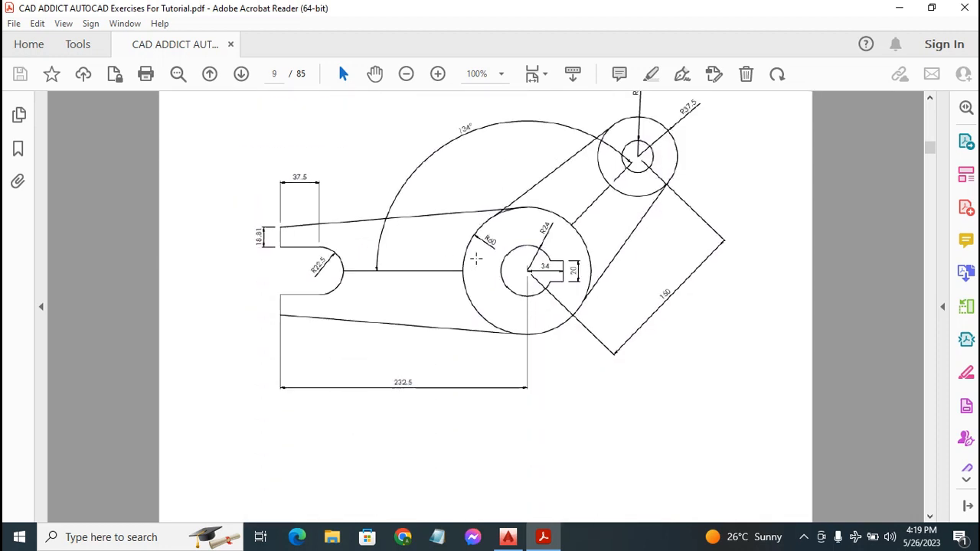
pyautogui.scroll(1, 476, 258)
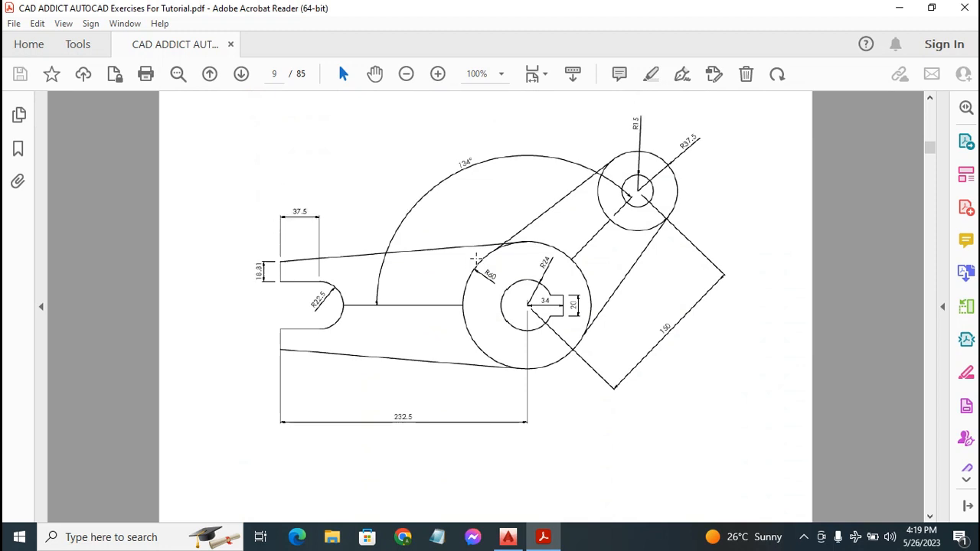
pyautogui.scroll(1, 472, 258)
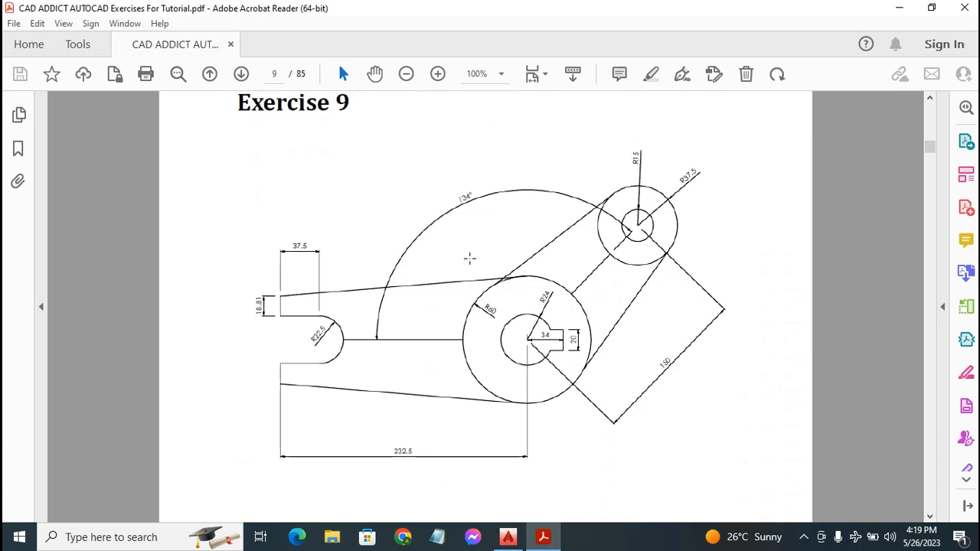
pyautogui.scroll(3, 488, 334)
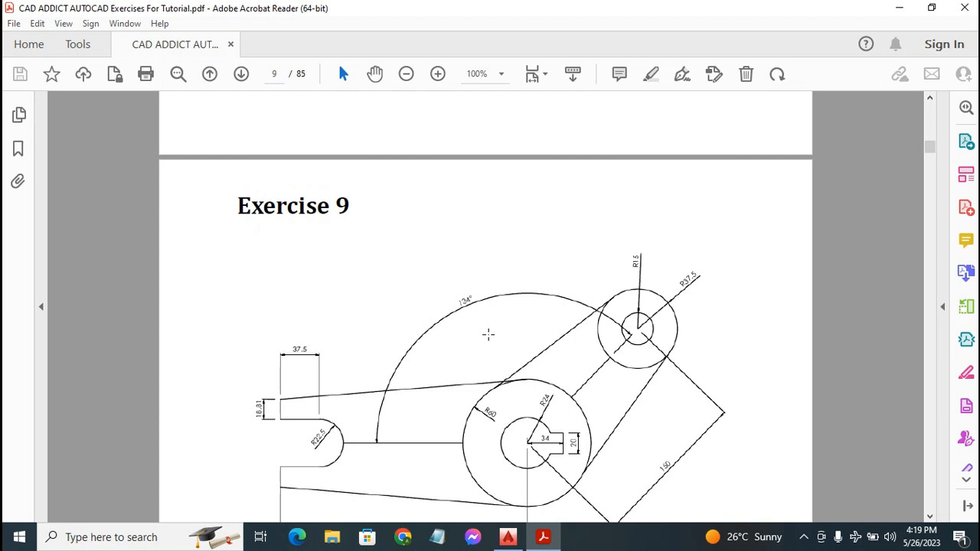
pyautogui.scroll(-6, 488, 334)
pyautogui.scroll(2, 489, 334)
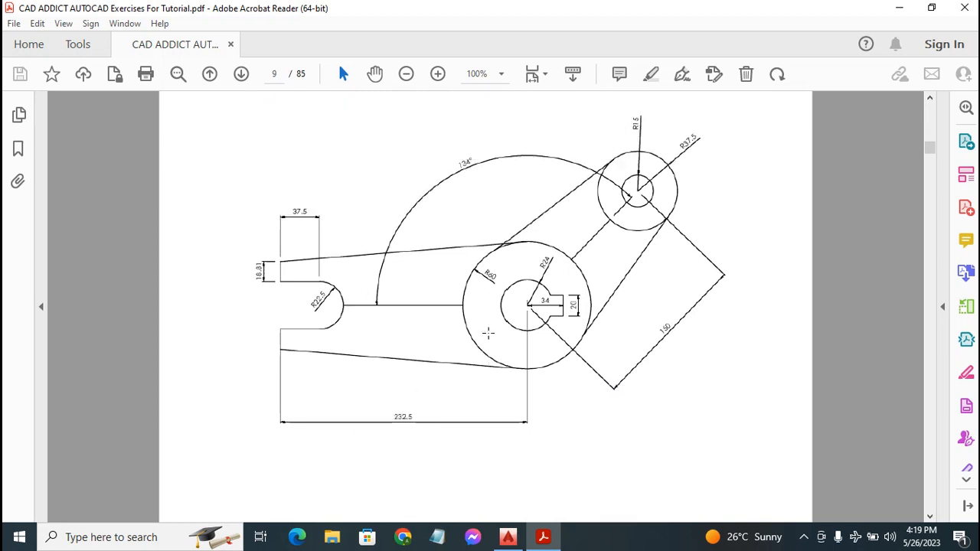
pyautogui.scroll(3, 566, 310)
pyautogui.scroll(-3, 448, 284)
pyautogui.scroll(3, 451, 286)
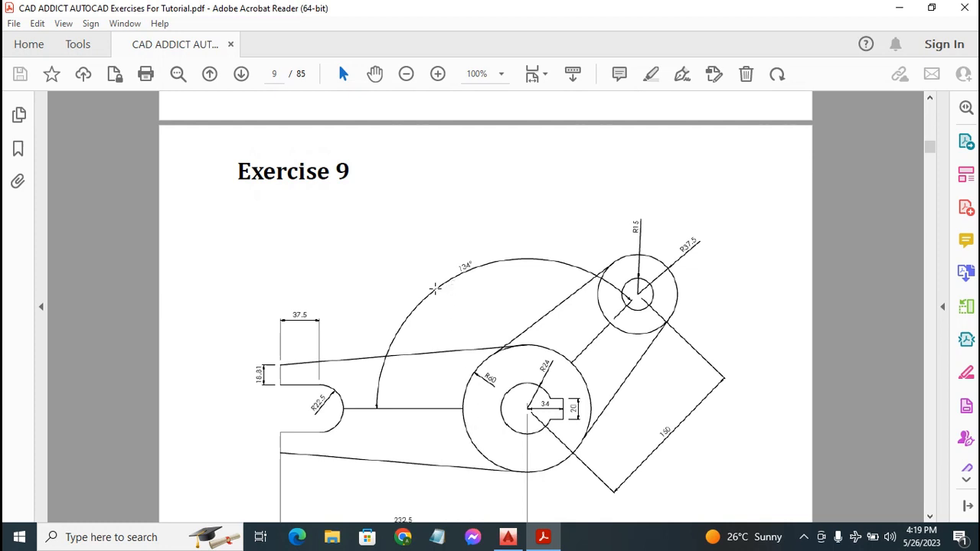
pyautogui.scroll(2, 435, 288)
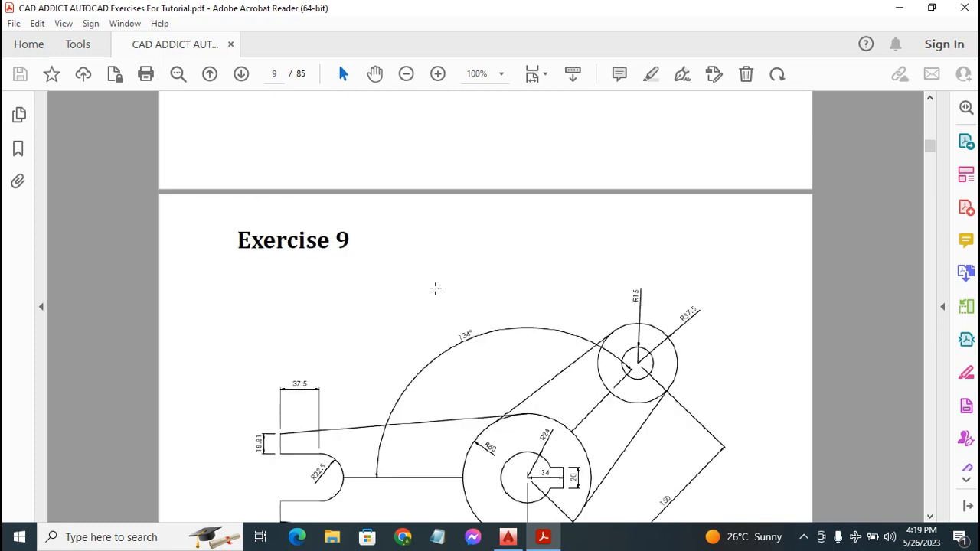
pyautogui.scroll(-8, 435, 288)
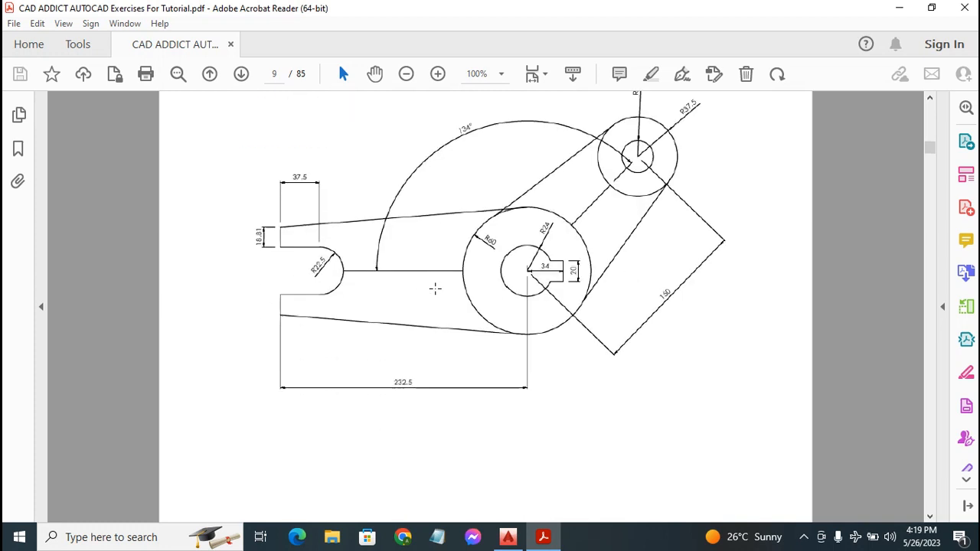
pyautogui.scroll(5, 435, 286)
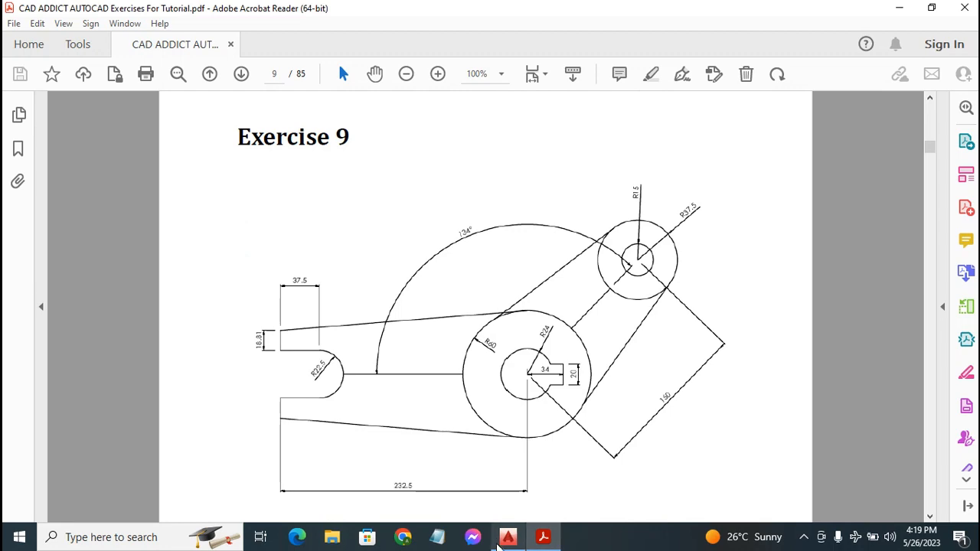
# In AutoCAD, start a new blank drawing from the acadiso template
pyautogui.click(509, 539)
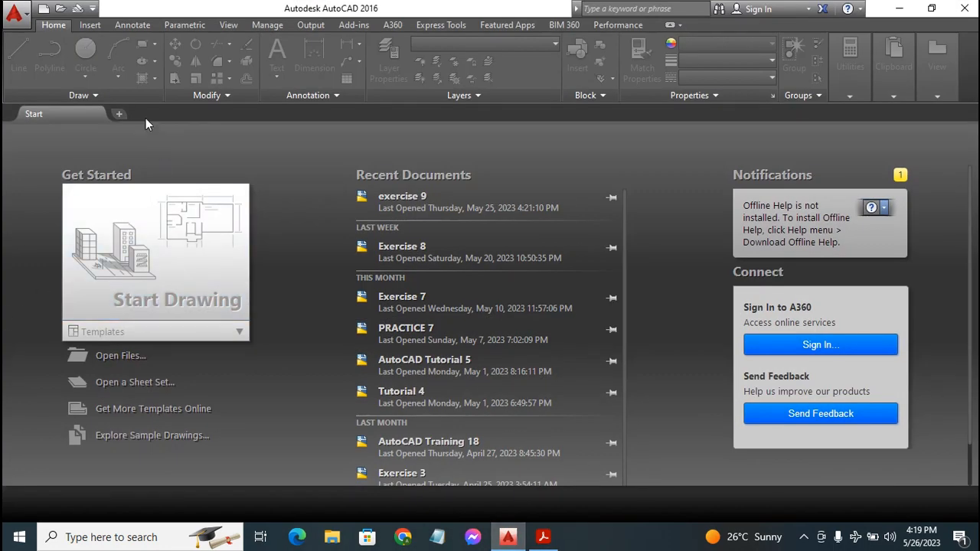
pyautogui.click(43, 9)
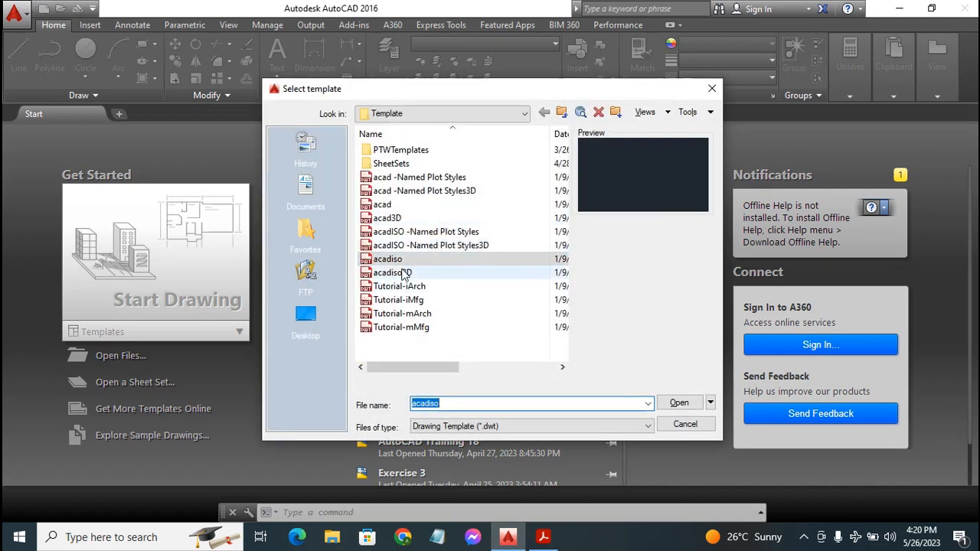
pyautogui.doubleClick(391, 260)
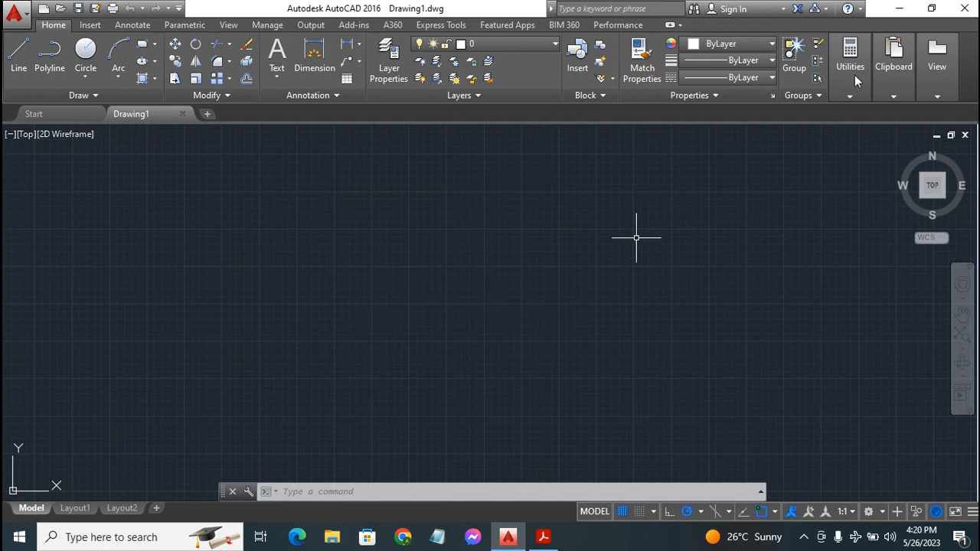
# In the Layer Properties Manager, create a new layer named Construct 1
pyautogui.click(389, 65)
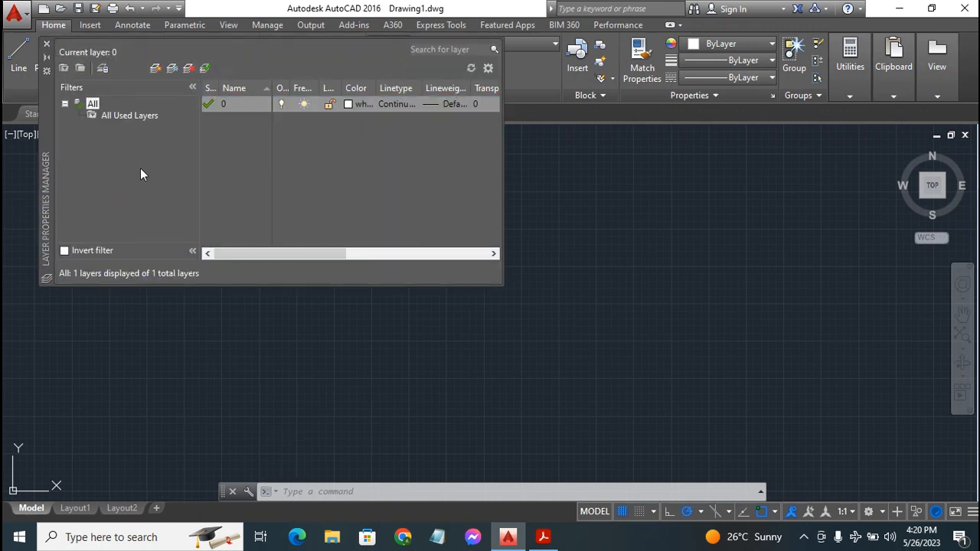
pyautogui.rightClick(220, 153)
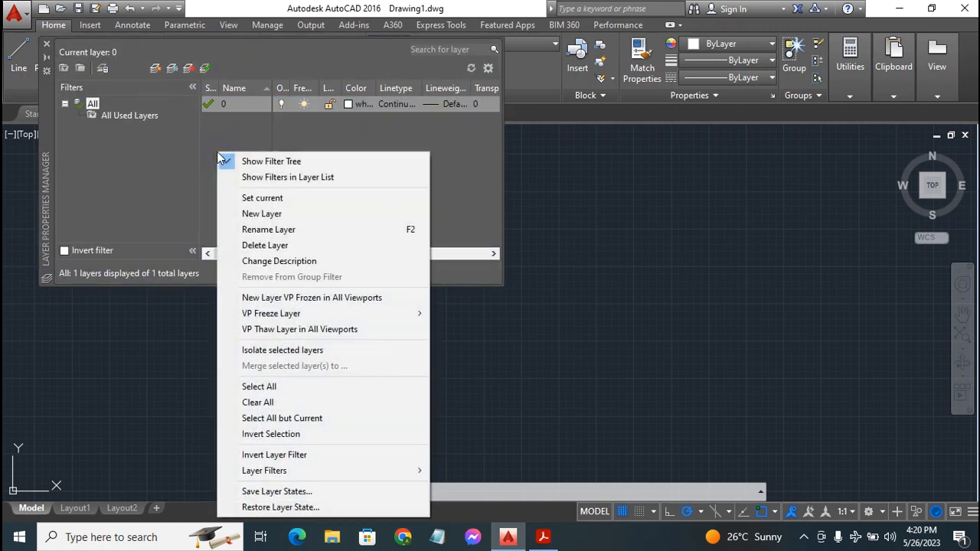
pyautogui.click(259, 214)
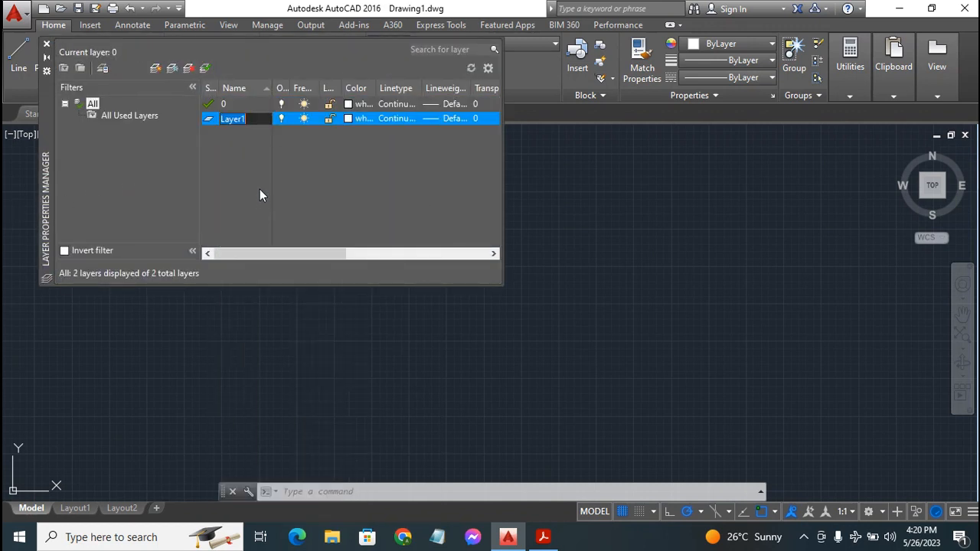
pyautogui.write('C on')
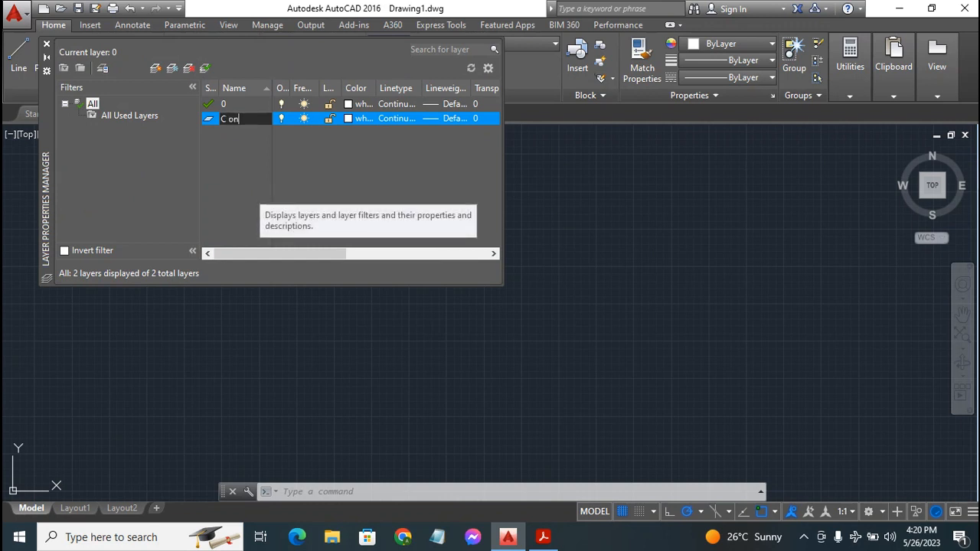
pyautogui.write('struct 1')
pyautogui.press('Return')
pyautogui.press('Return')
pyautogui.press('Return')
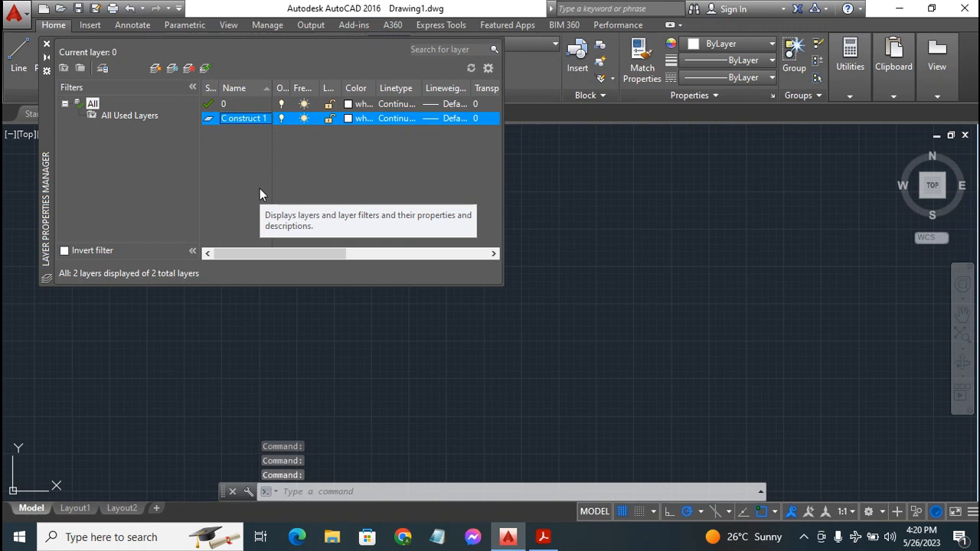
# Set the Construct 1 layer's colour to cyan
pyautogui.click(348, 118)
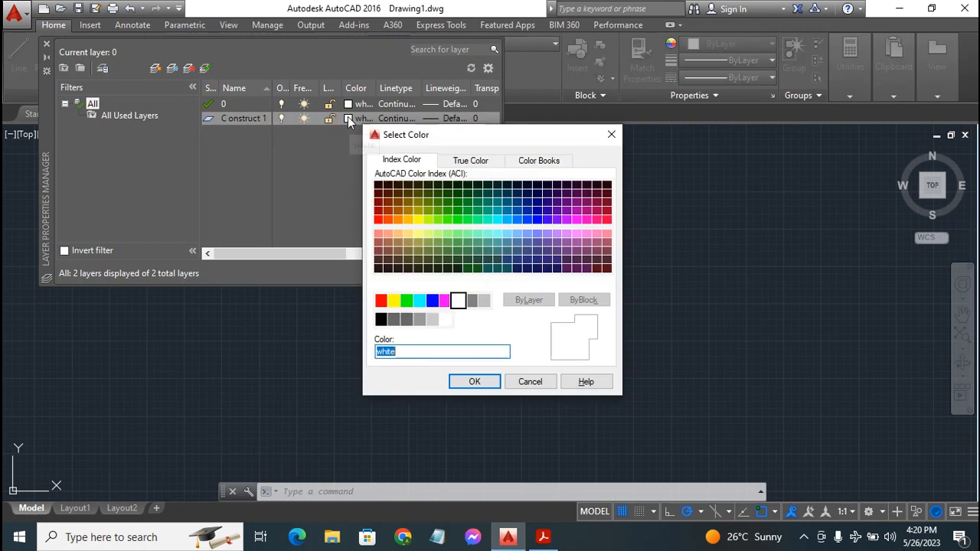
pyautogui.click(419, 301)
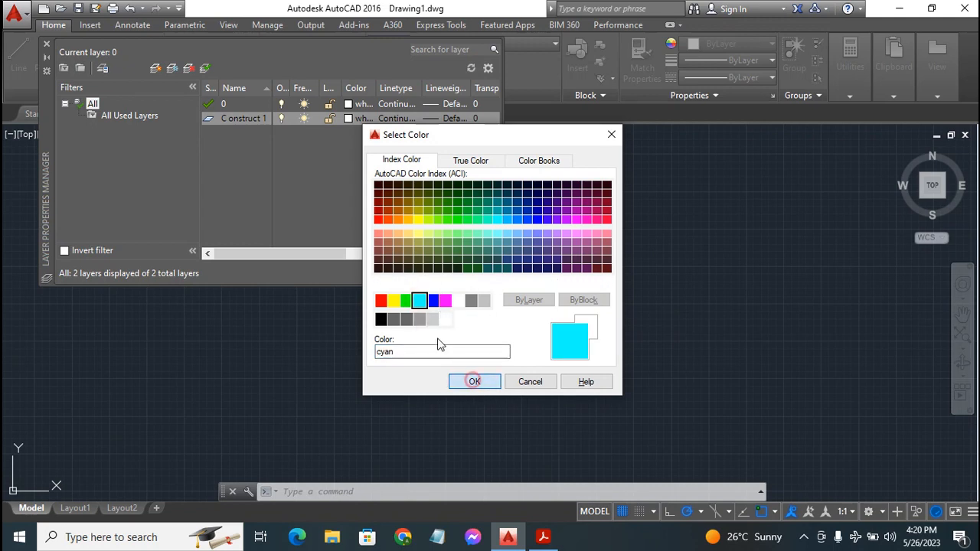
pyautogui.click(475, 381)
# Create another new layer named Dimen 1
pyautogui.rightClick(211, 146)
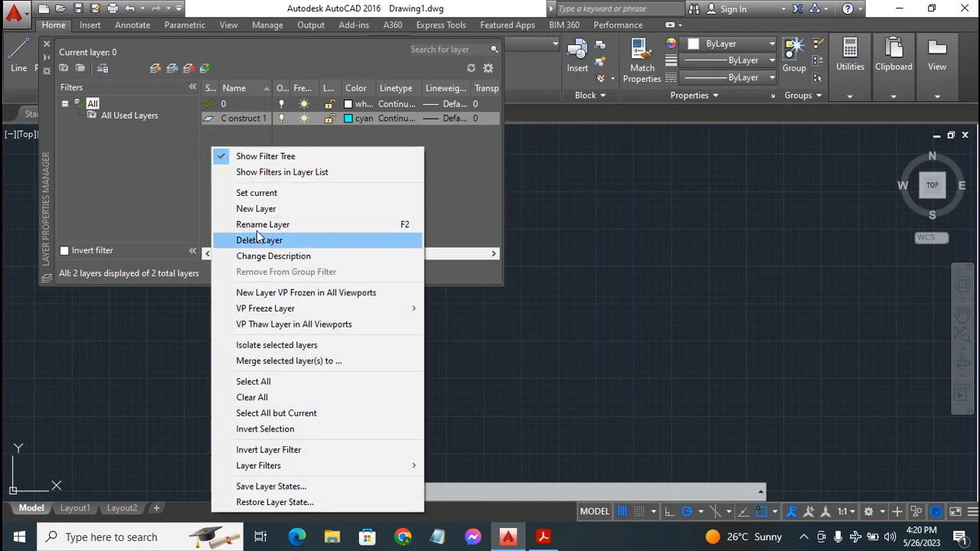
pyautogui.click(281, 207)
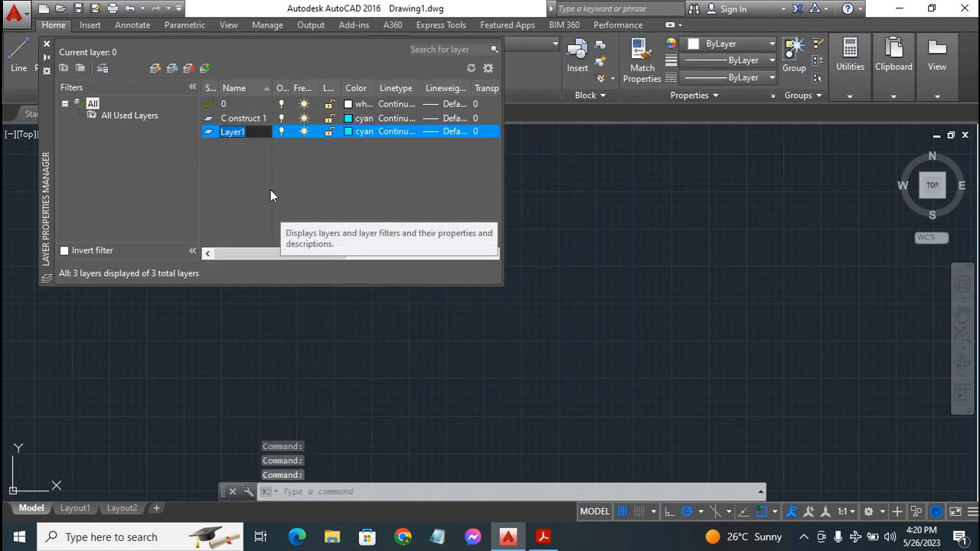
pyautogui.write('Dimen 1')
pyautogui.press('Return')
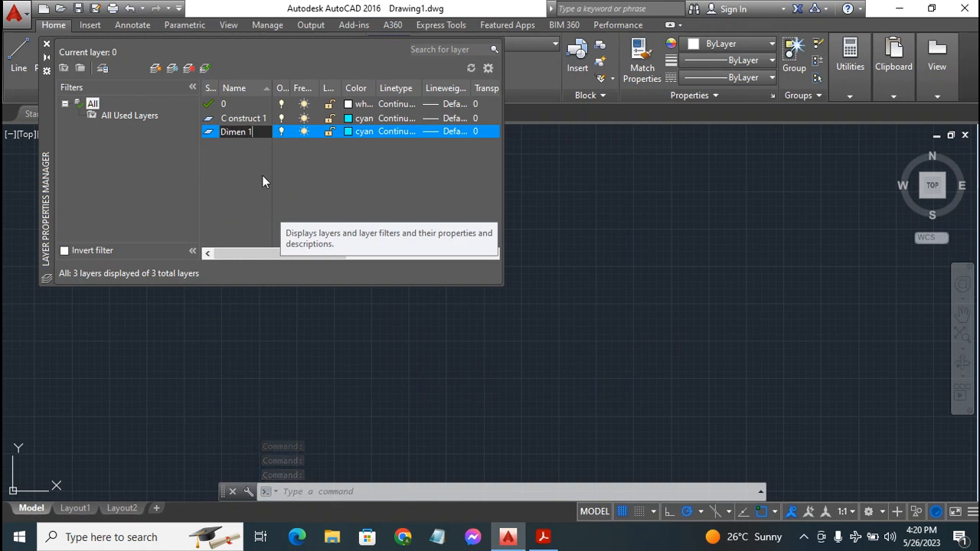
pyautogui.press('Return')
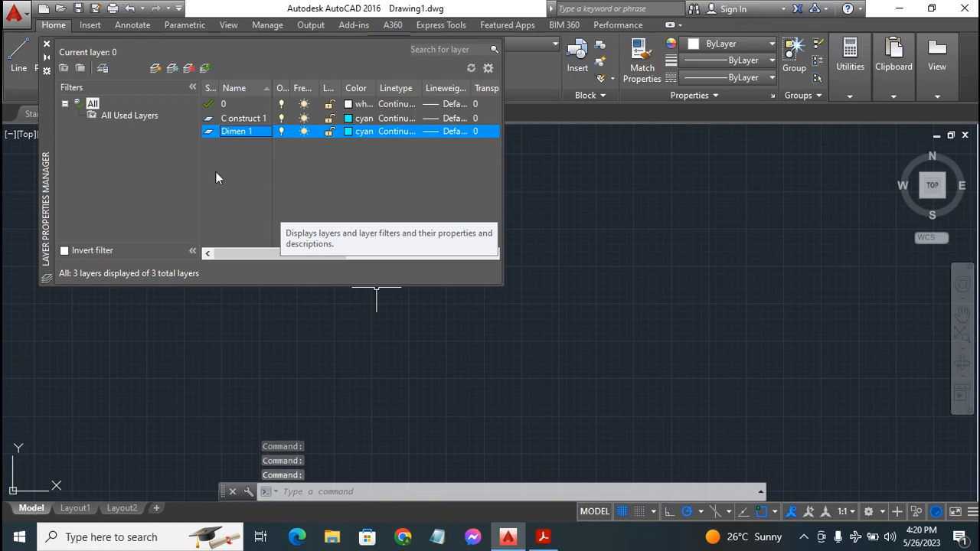
# Set the Dimen 1 layer's colour to blue
pyautogui.click(346, 132)
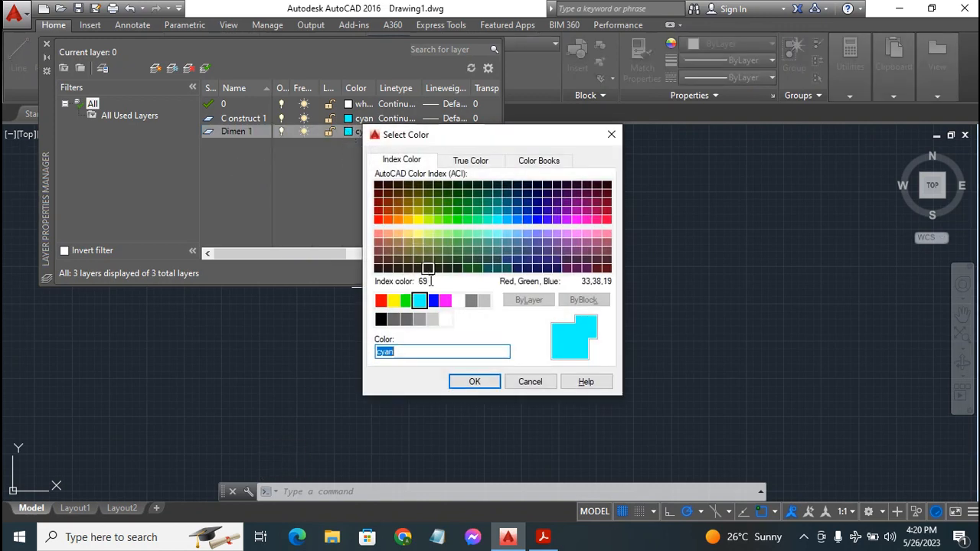
pyautogui.click(434, 301)
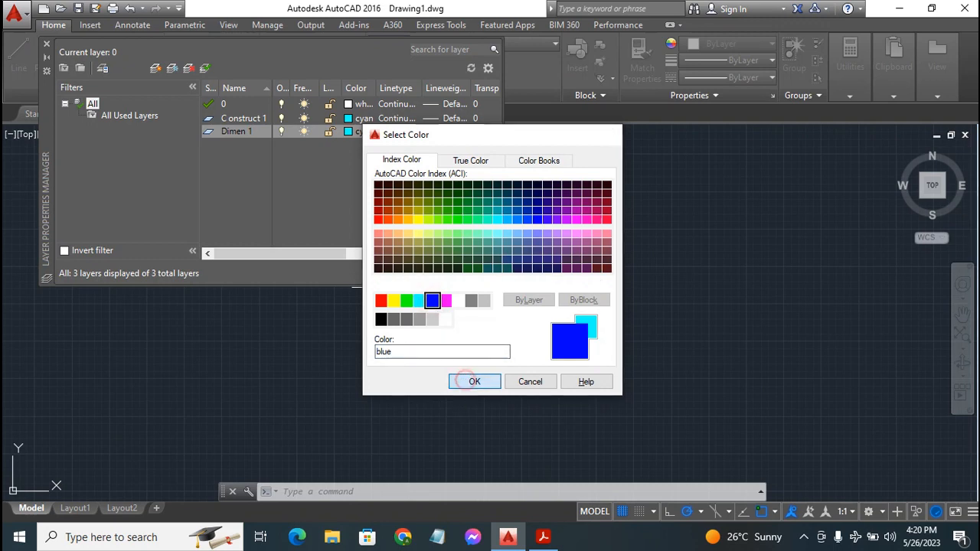
pyautogui.click(474, 381)
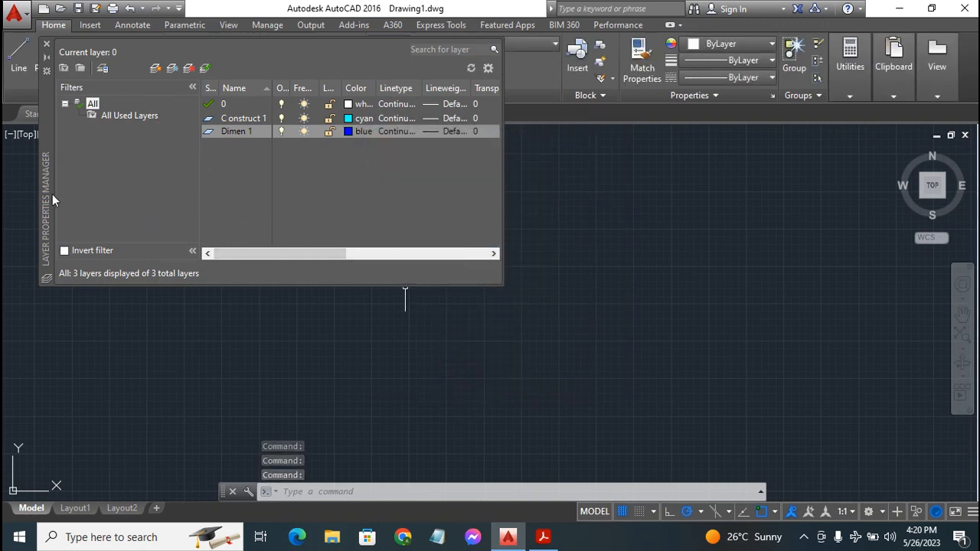
# Close the Layer Properties Manager and bring the Exercise 9 PDF to the front
pyautogui.click(46, 45)
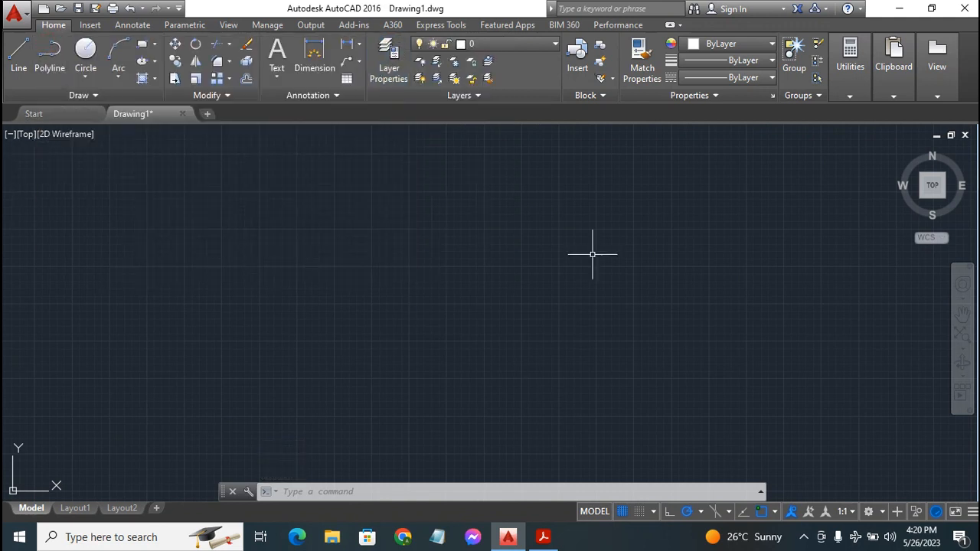
pyautogui.click(543, 538)
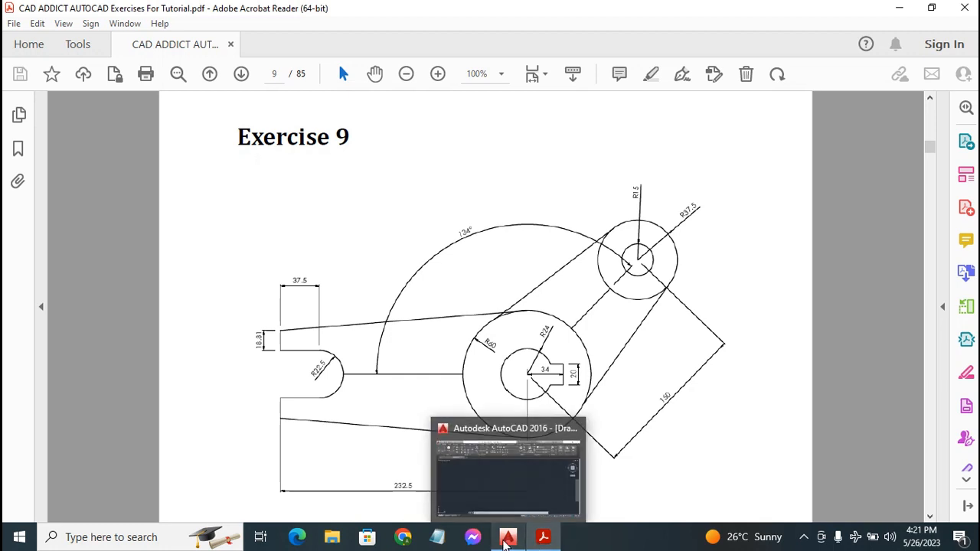
# After reviewing the R60, R24, 150 and 232.5 dimensions, return to AutoCAD
pyautogui.click(505, 539)
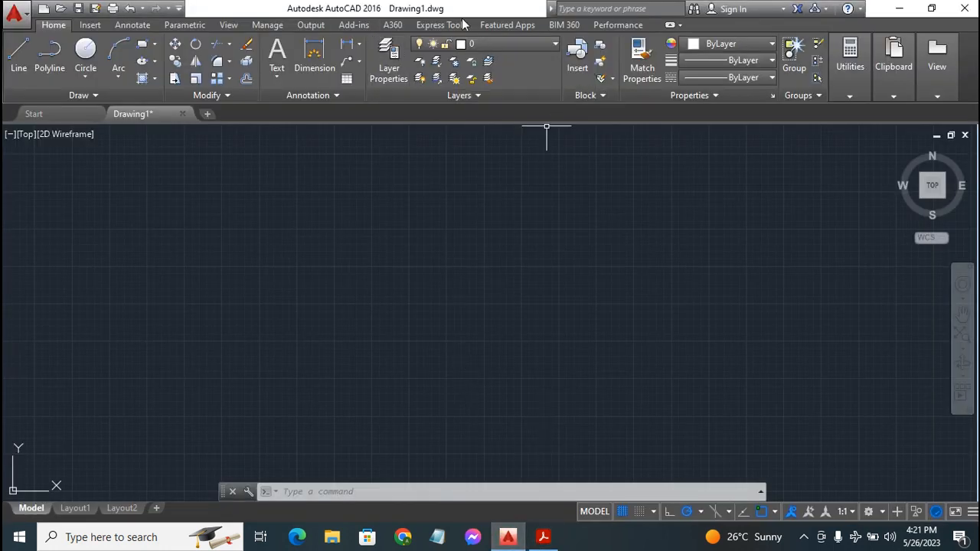
pyautogui.click(27, 60)
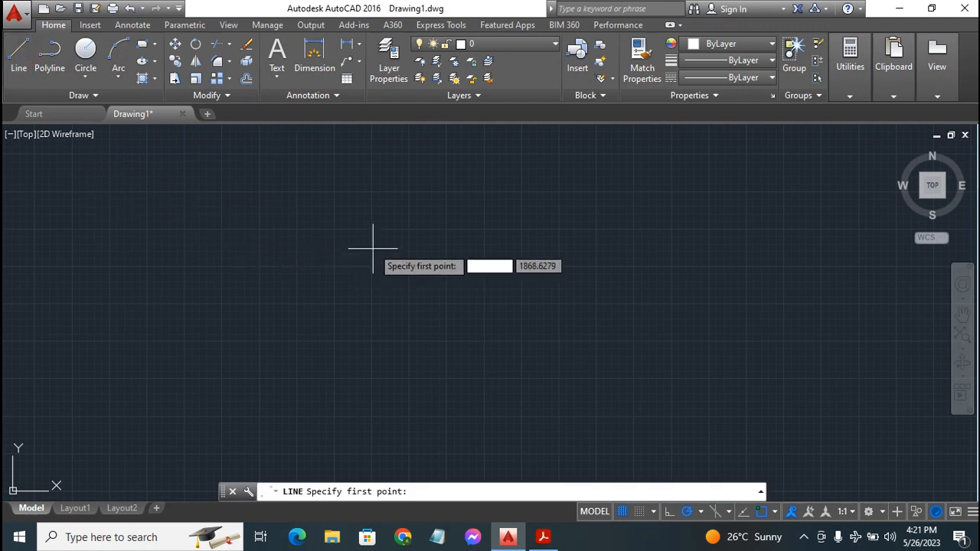
pyautogui.write('0')
pyautogui.press('Tab')
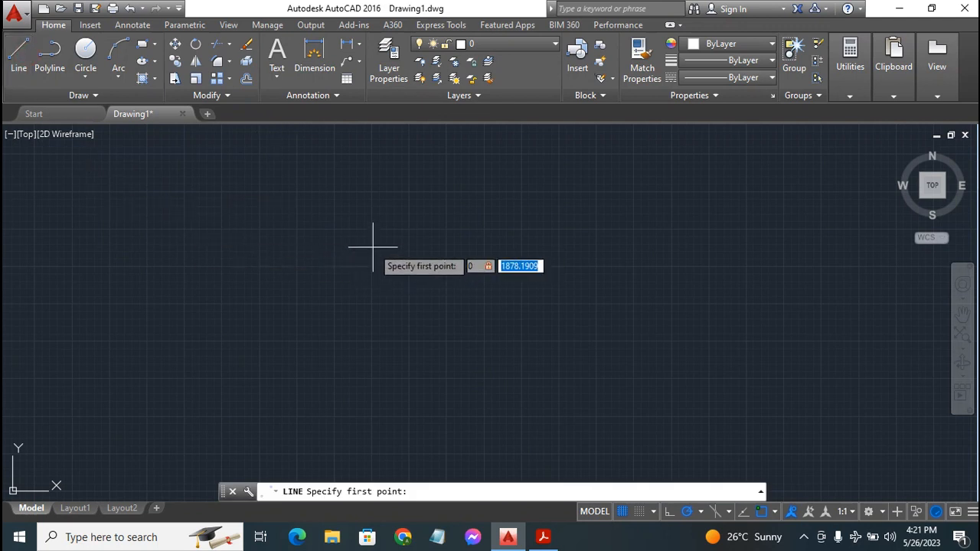
pyautogui.write('0')
pyautogui.press('Return')
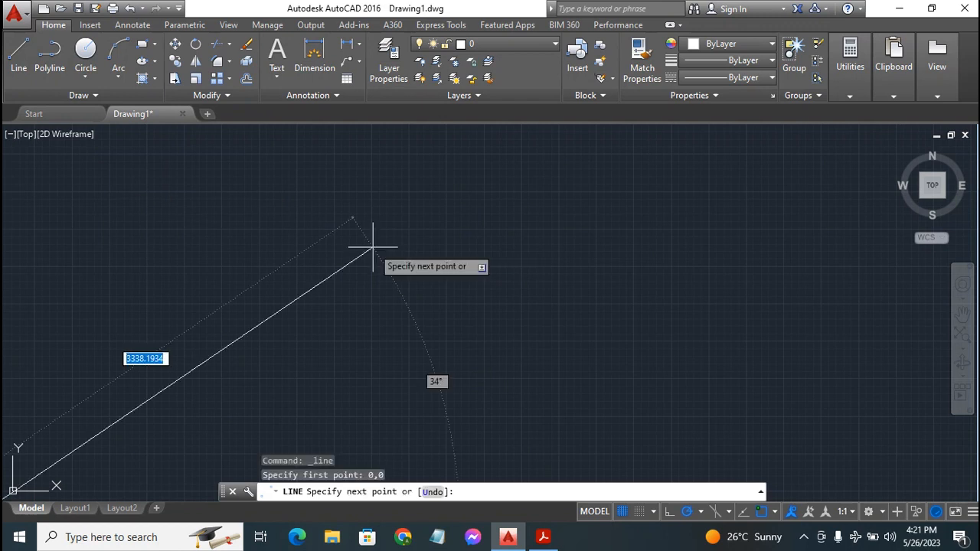
pyautogui.scroll(-5, 431, 256)
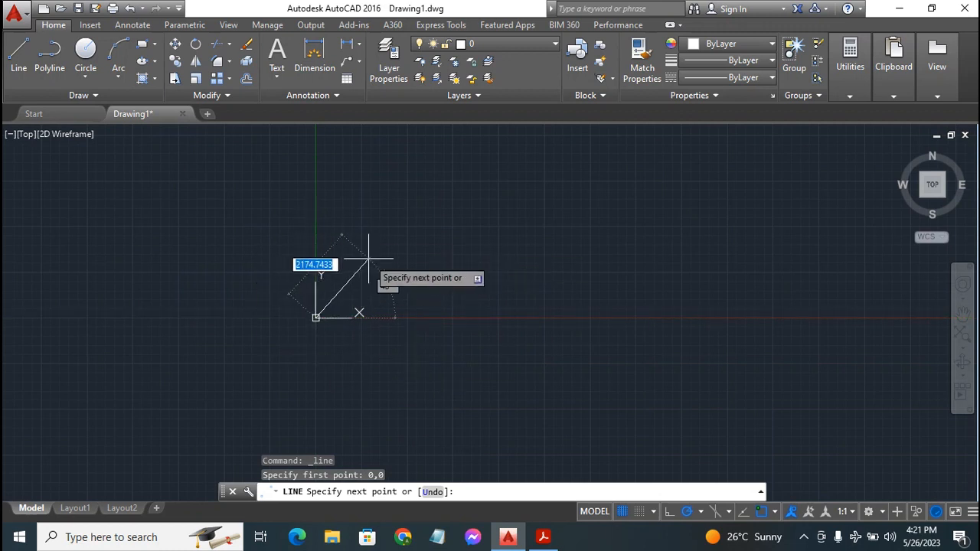
pyautogui.press('Escape')
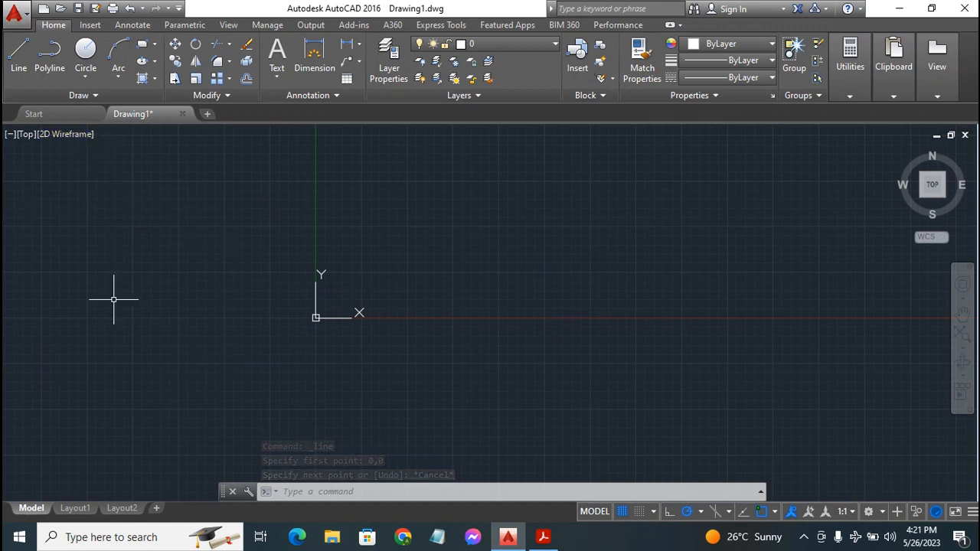
# Draw a circle with its centre at 0,0 and a radius of 24
pyautogui.click(85, 48)
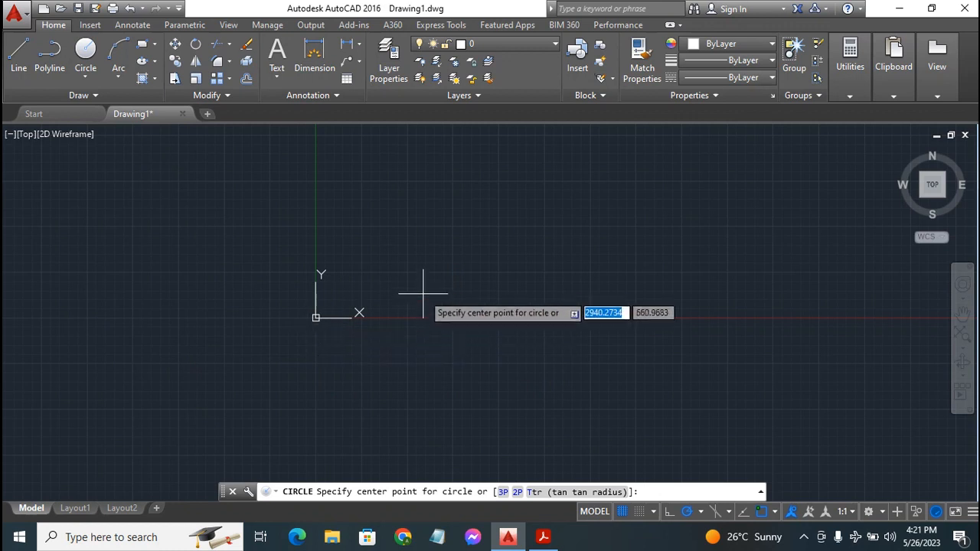
pyautogui.write('1')
pyautogui.press('Tab')
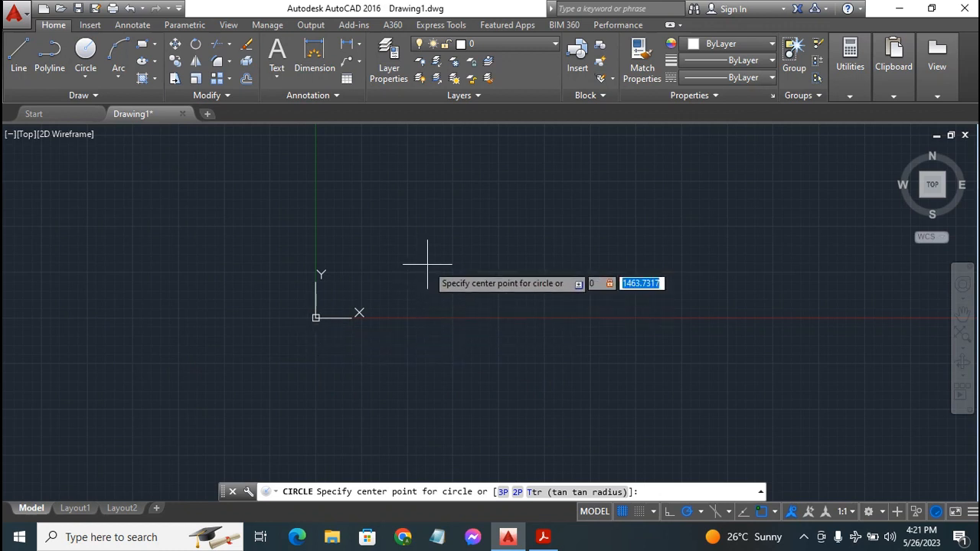
pyautogui.write('1')
pyautogui.press('Return')
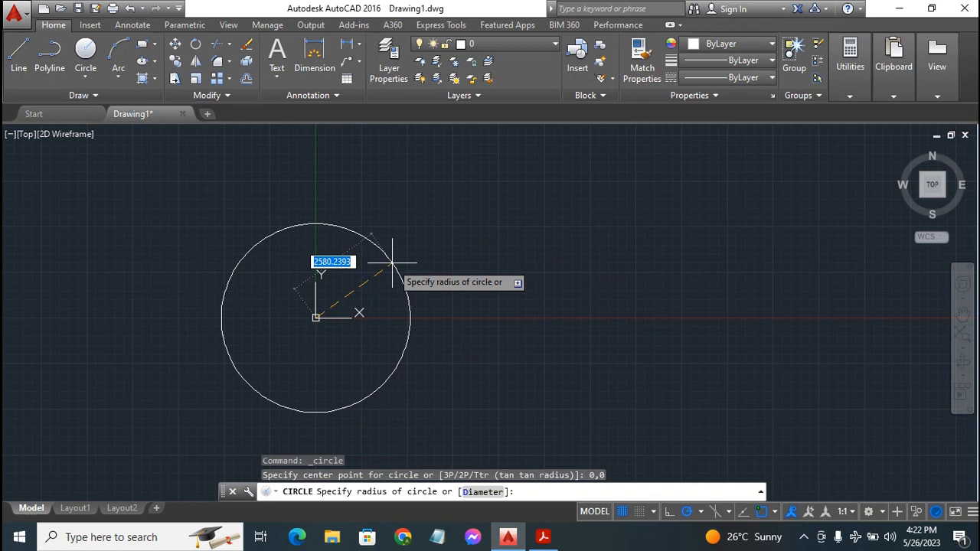
pyautogui.write('24')
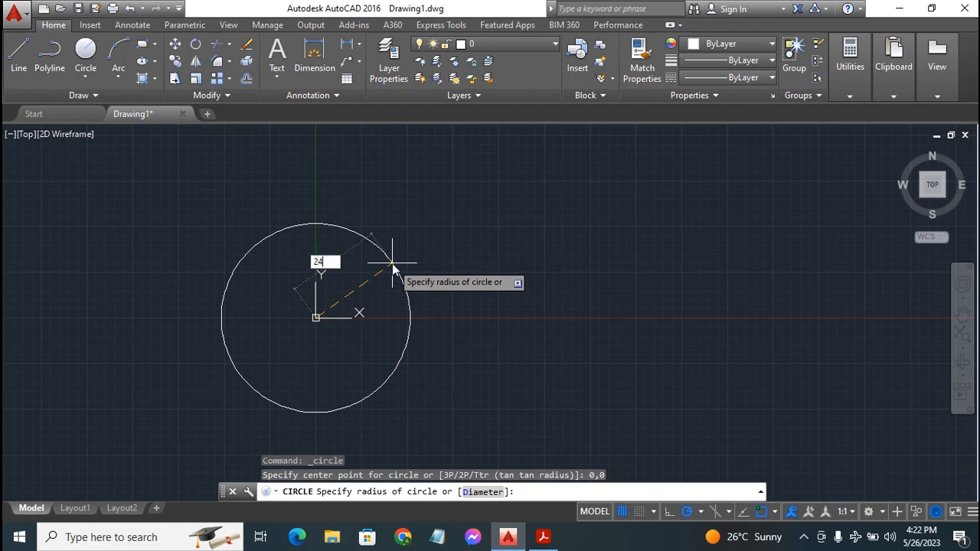
pyautogui.press('Return')
pyautogui.scroll(5, 375, 285)
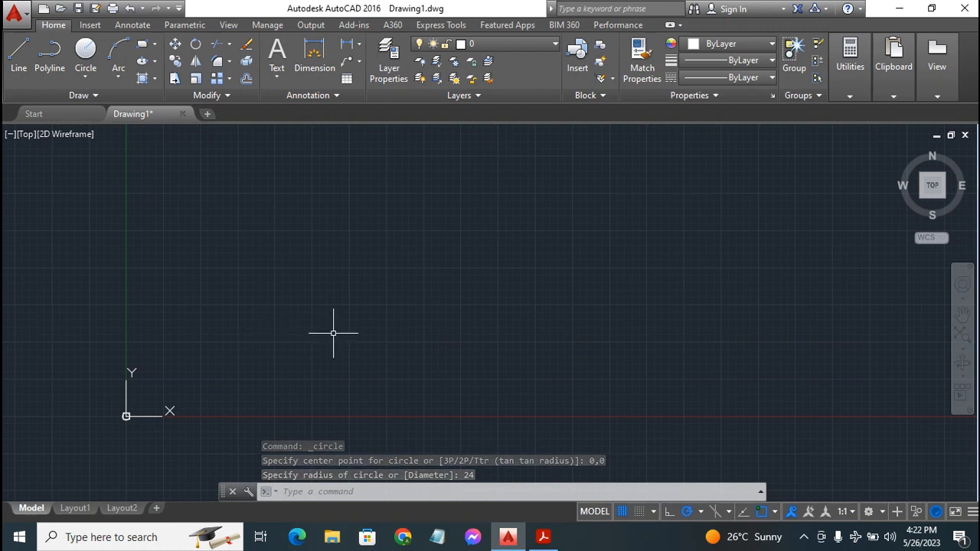
pyautogui.scroll(2, 331, 334)
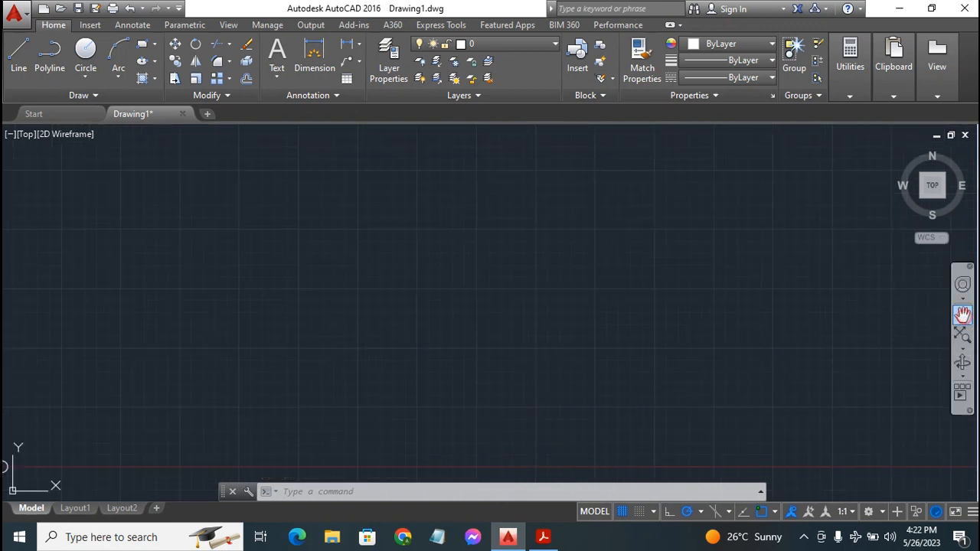
# Pan and zoom until the radius-24 circle sits enlarged in the centre of the view
pyautogui.click(962, 314)
pyautogui.moveTo(79, 376); pyautogui.dragTo(641, 242)
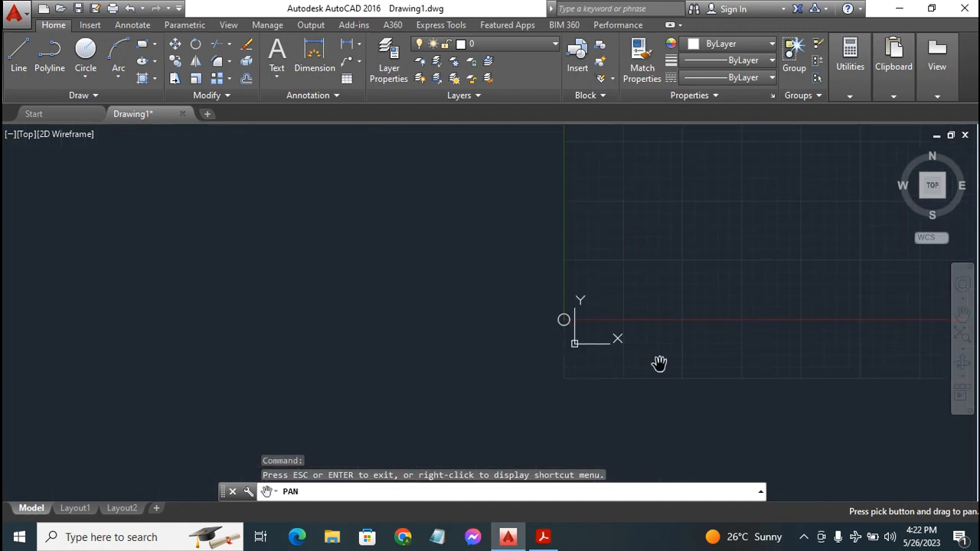
pyautogui.moveTo(659, 364); pyautogui.dragTo(555, 306)
pyautogui.press('Escape')
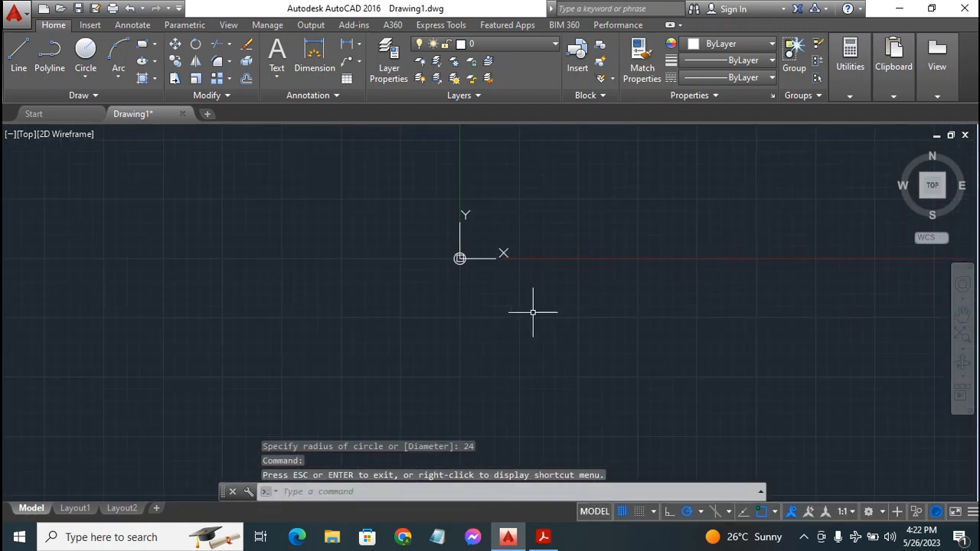
pyautogui.scroll(4, 531, 308)
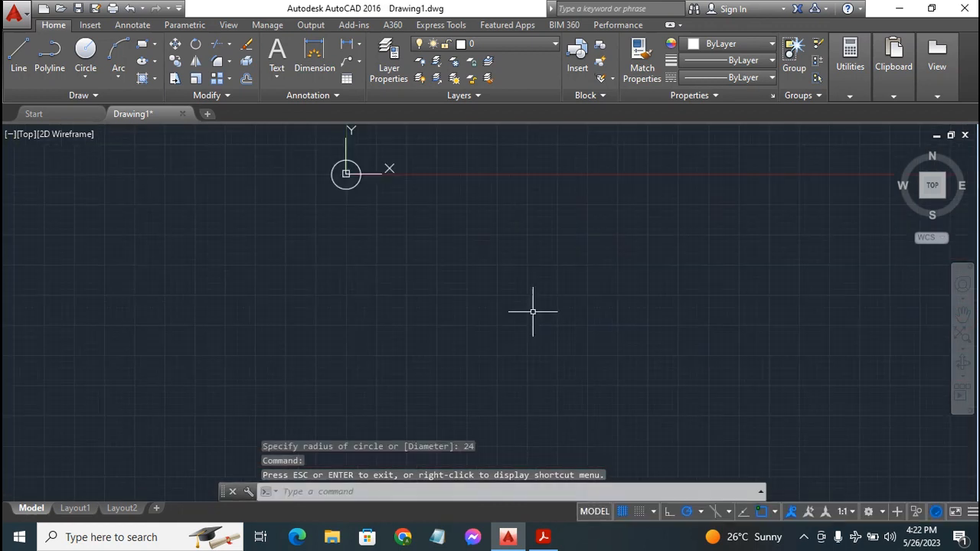
pyautogui.click(962, 314)
pyautogui.moveTo(309, 248); pyautogui.dragTo(673, 483)
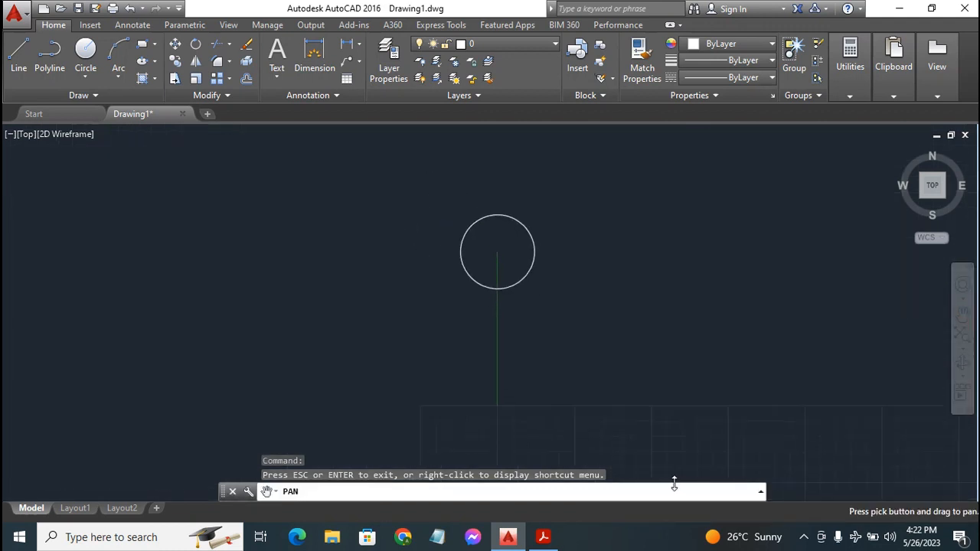
pyautogui.scroll(4, 744, 339)
pyautogui.moveTo(237, 239); pyautogui.dragTo(578, 439)
pyautogui.scroll(-2, 586, 406)
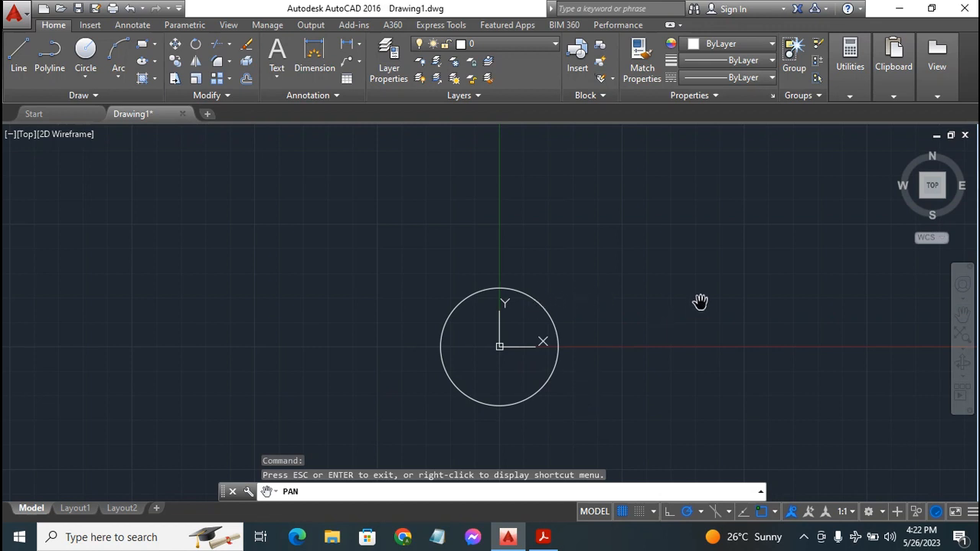
pyautogui.press('Escape')
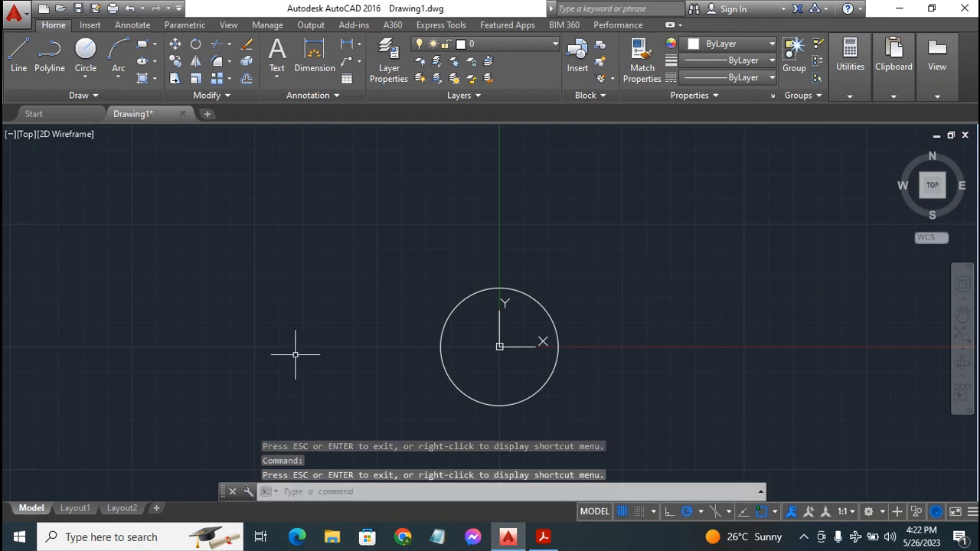
pyautogui.click(499, 346)
# Turn off Show UCS Icon at Origin so the UCS icon is set to Noorigin
pyautogui.rightClick(499, 348)
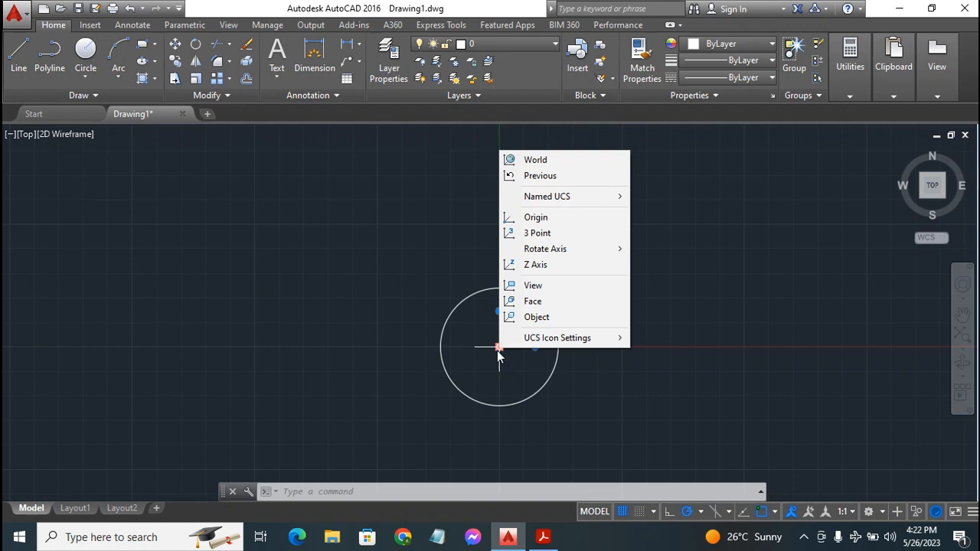
pyautogui.click(754, 370)
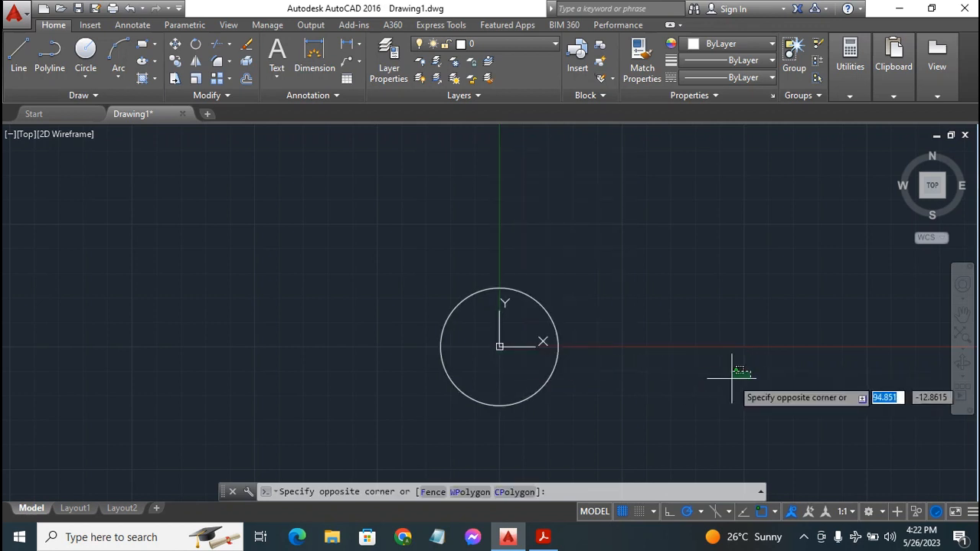
pyautogui.click(732, 377)
pyautogui.click(500, 347)
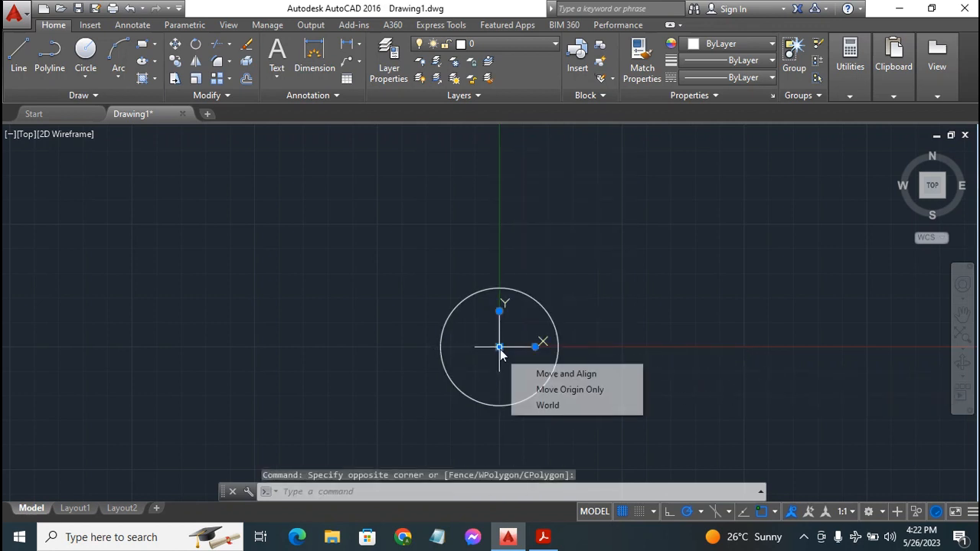
pyautogui.rightClick(499, 348)
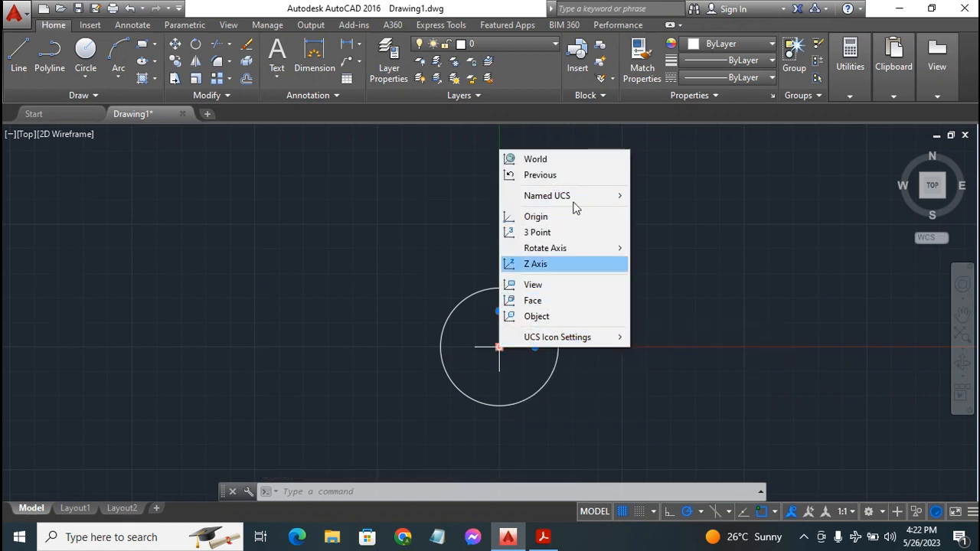
pyautogui.moveTo(602, 337)
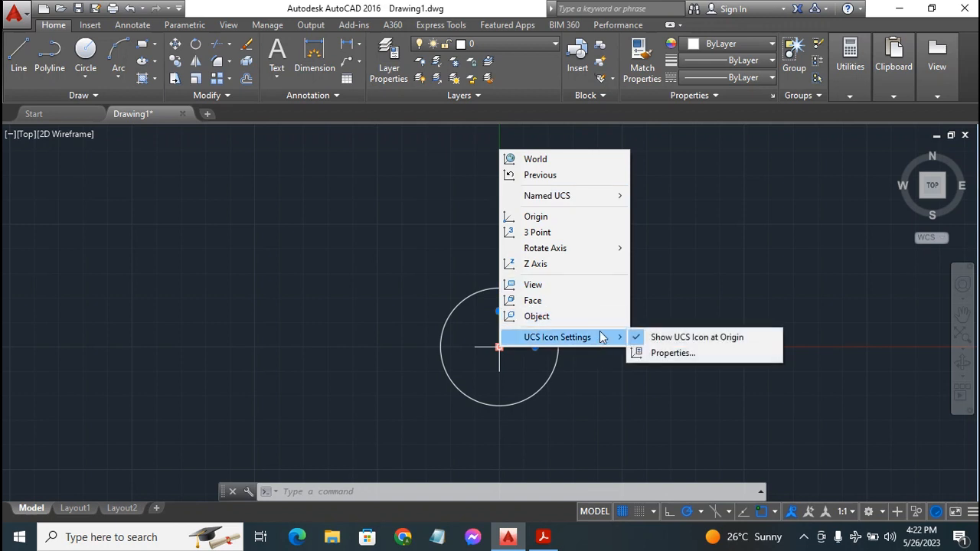
pyautogui.click(696, 339)
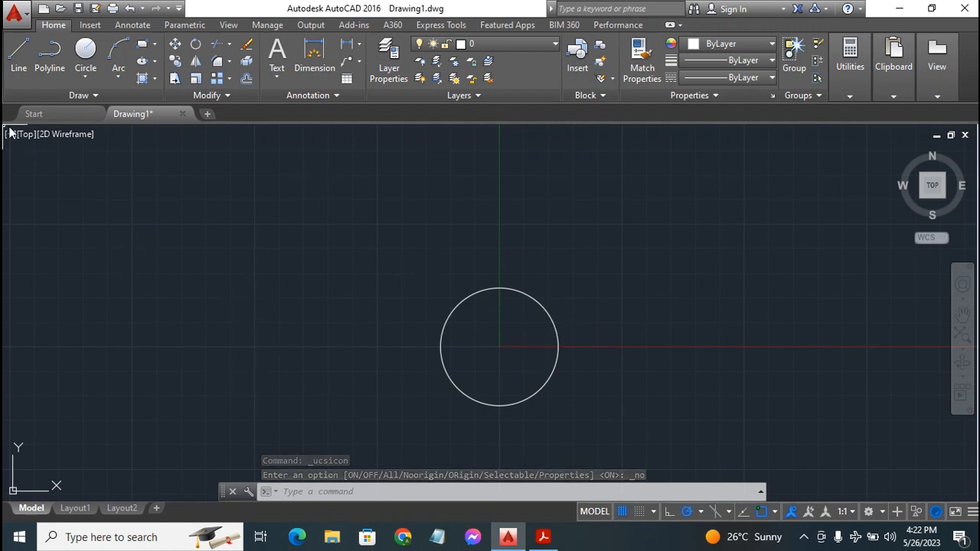
# Draw a radius-60 circle snapped to the existing circle's centre, then reframe both circles
pyautogui.click(85, 52)
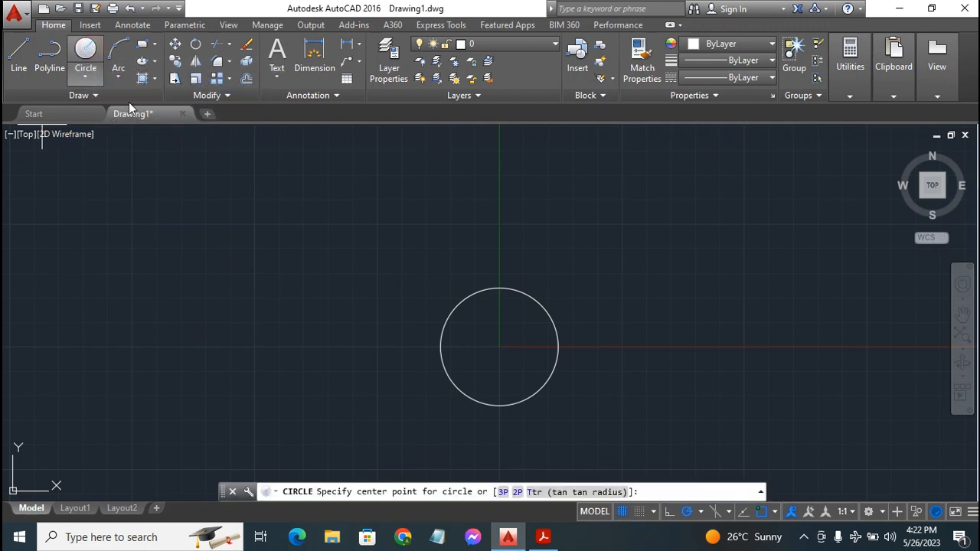
pyautogui.click(494, 347)
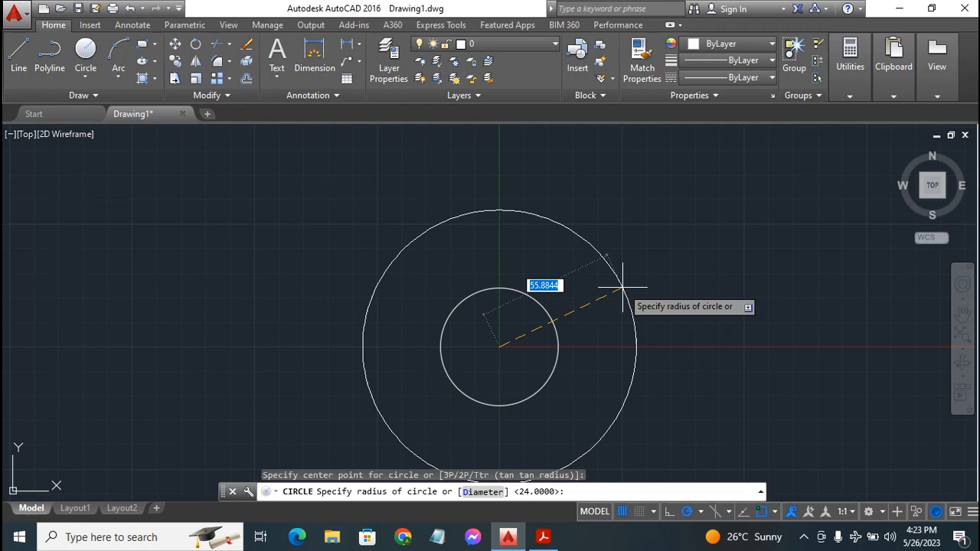
pyautogui.write('60')
pyautogui.press('Return')
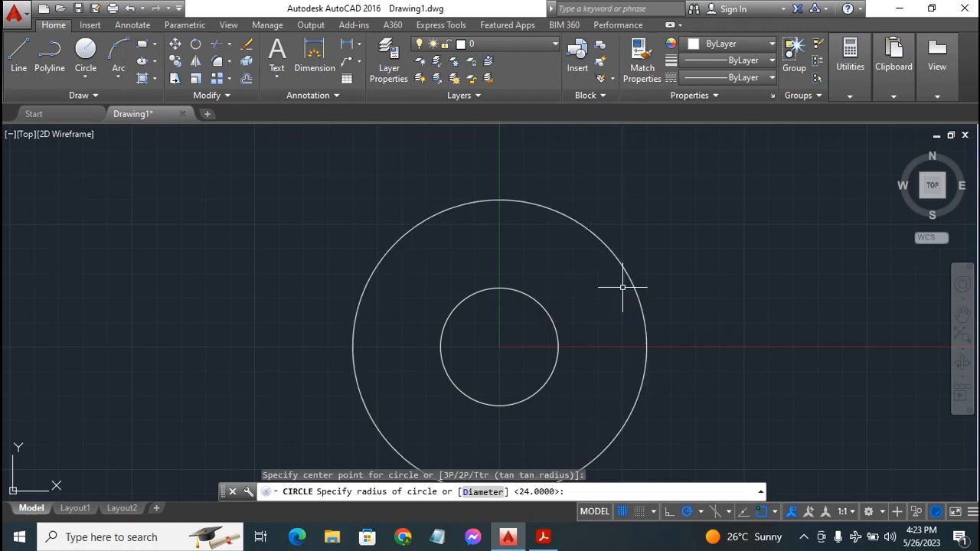
pyautogui.scroll(-2, 694, 293)
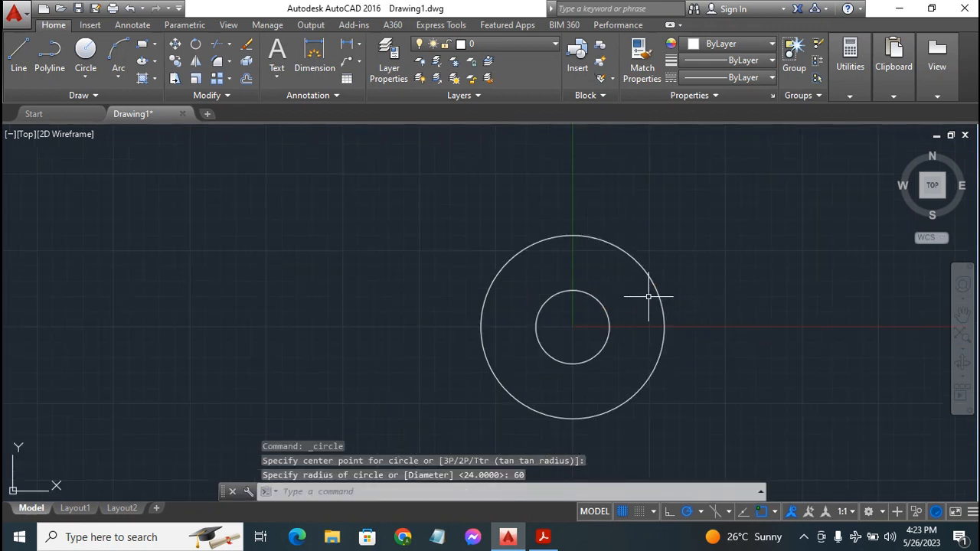
pyautogui.scroll(-2, 643, 298)
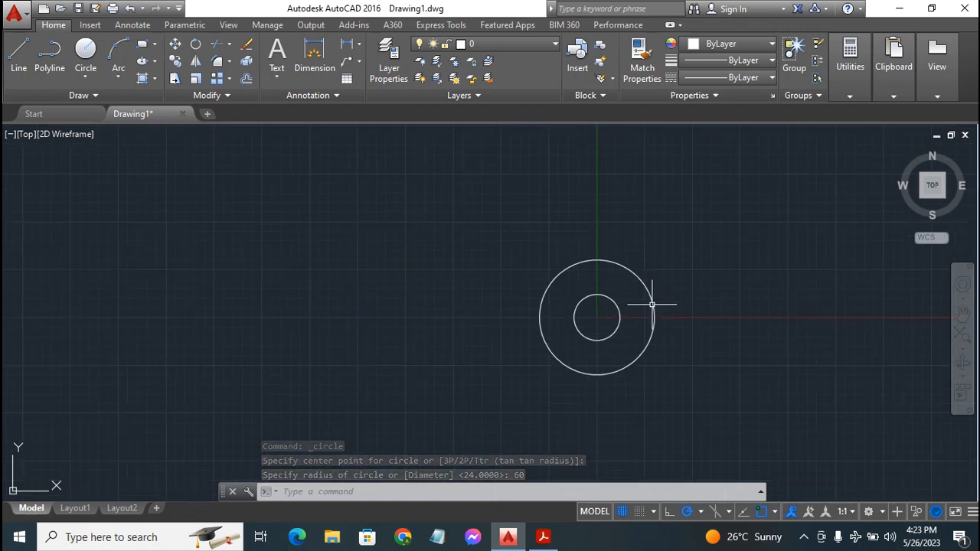
pyautogui.click(962, 314)
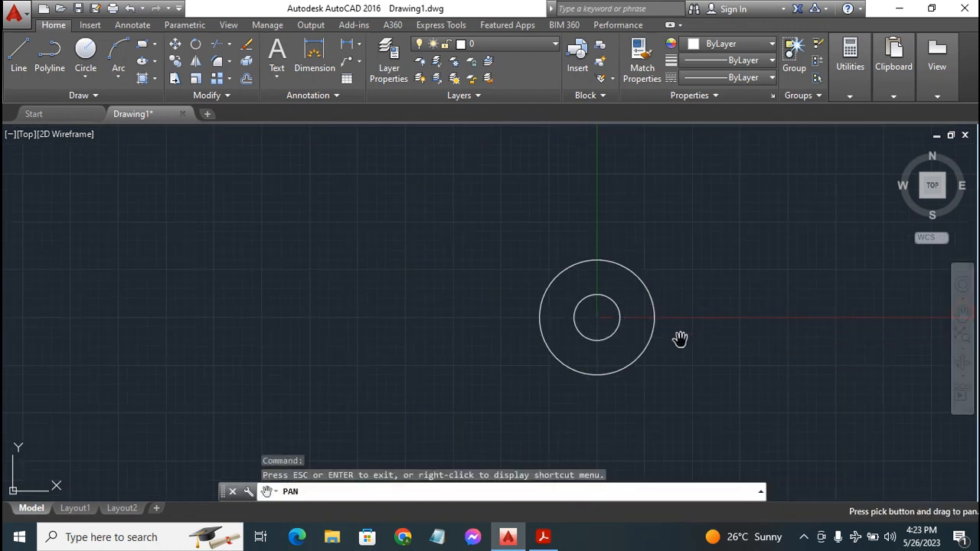
pyautogui.moveTo(680, 339)
pyautogui.mouseDown()
pyautogui.moveTo(556, 348)
pyautogui.moveTo(573, 353)
pyautogui.mouseUp()
pyautogui.press('Escape')
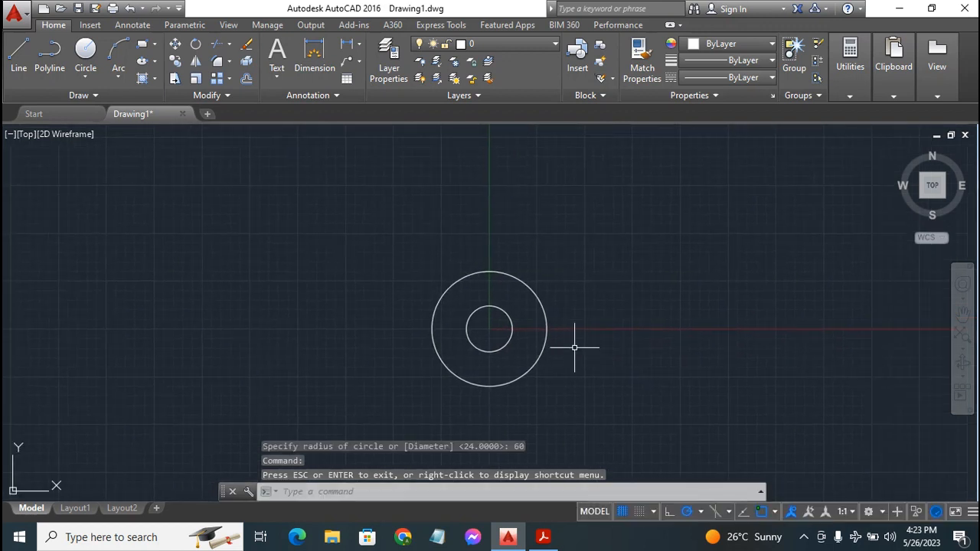
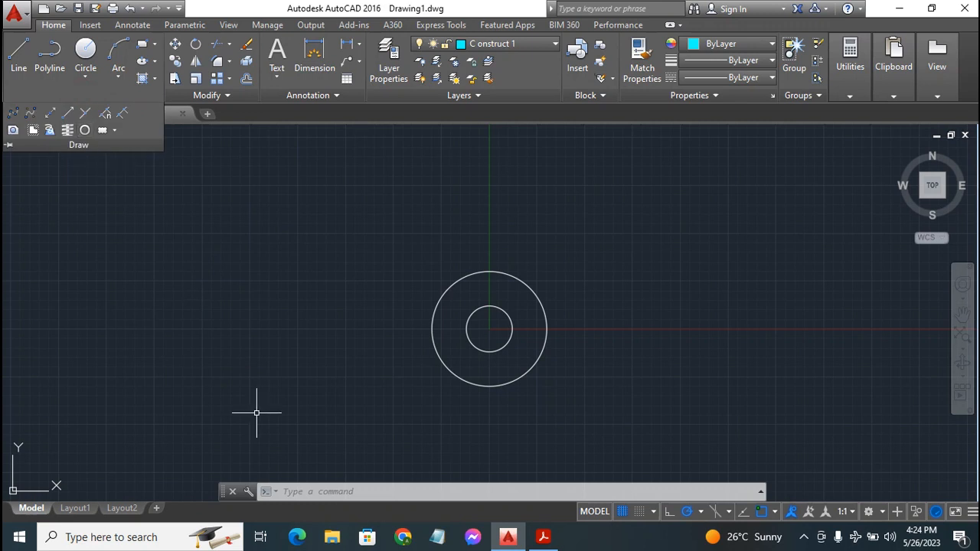
# Launch the Construction Line (XLINE) tool from the expanded Draw panel
pyautogui.click(80, 94)
pyautogui.click(49, 115)
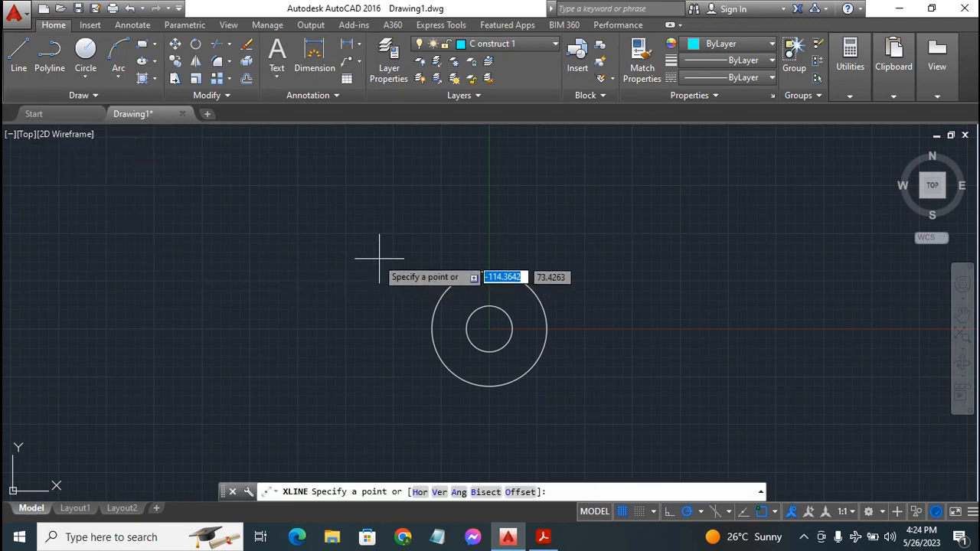
# Place horizontal and vertical XLINEs through the shared centre of the radius-24 and radius-60 circles
pyautogui.click(46, 95)
pyautogui.click(50, 114)
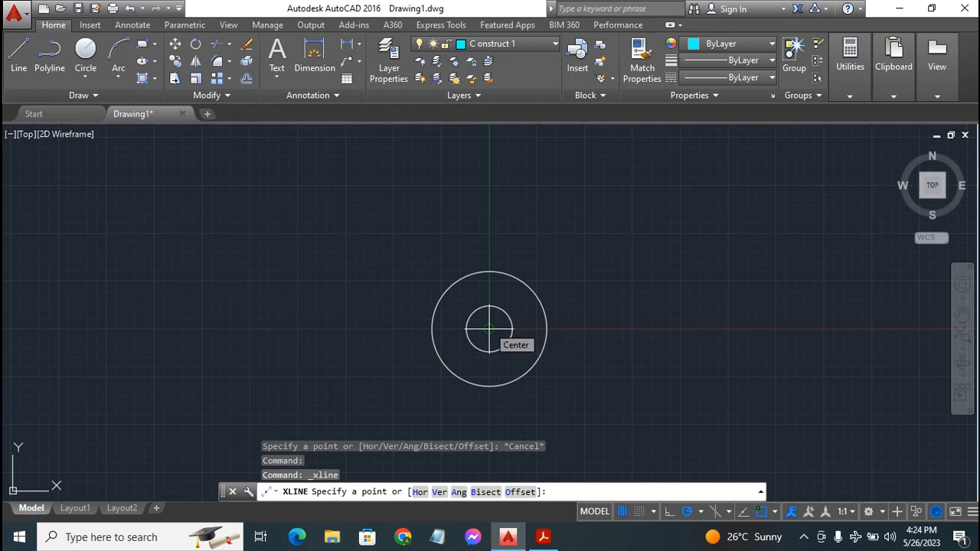
pyautogui.click(488, 329)
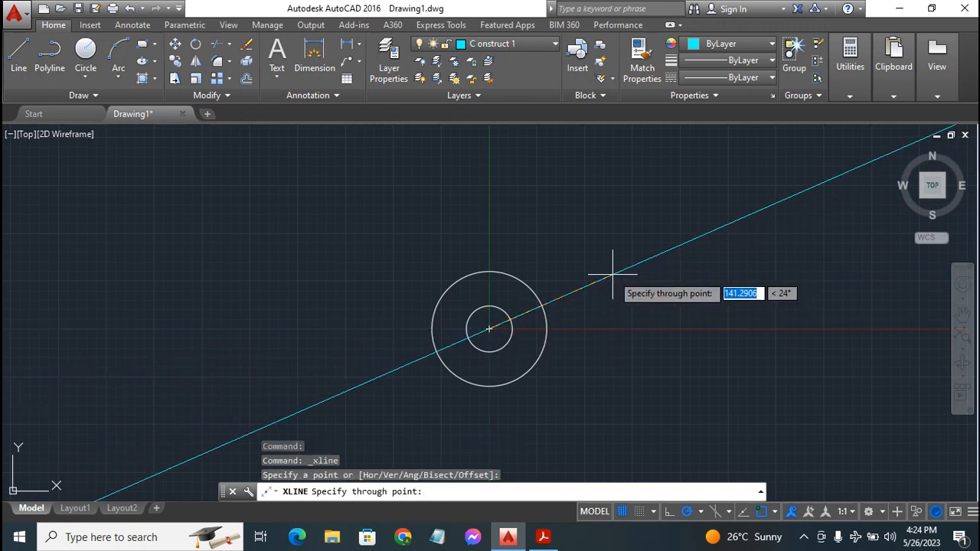
pyautogui.click(687, 329)
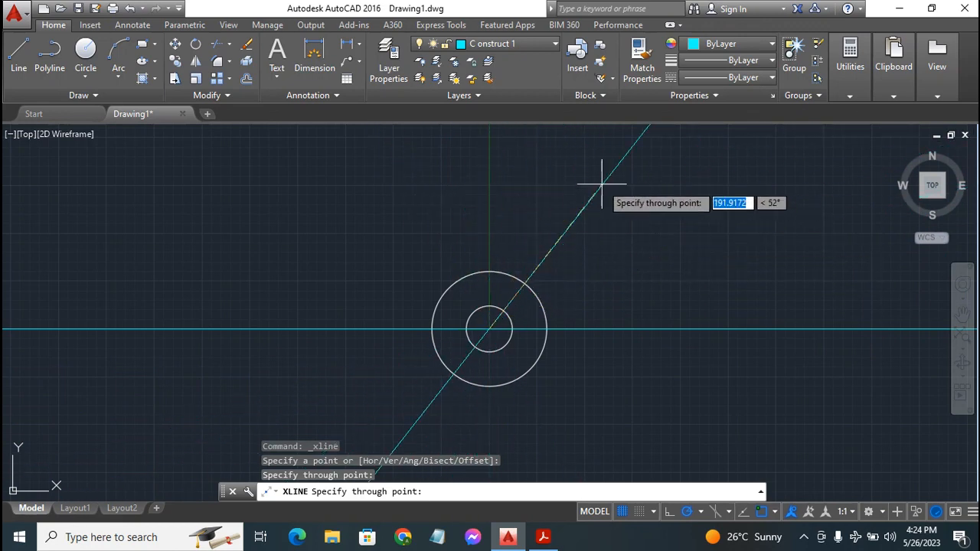
pyautogui.click(489, 163)
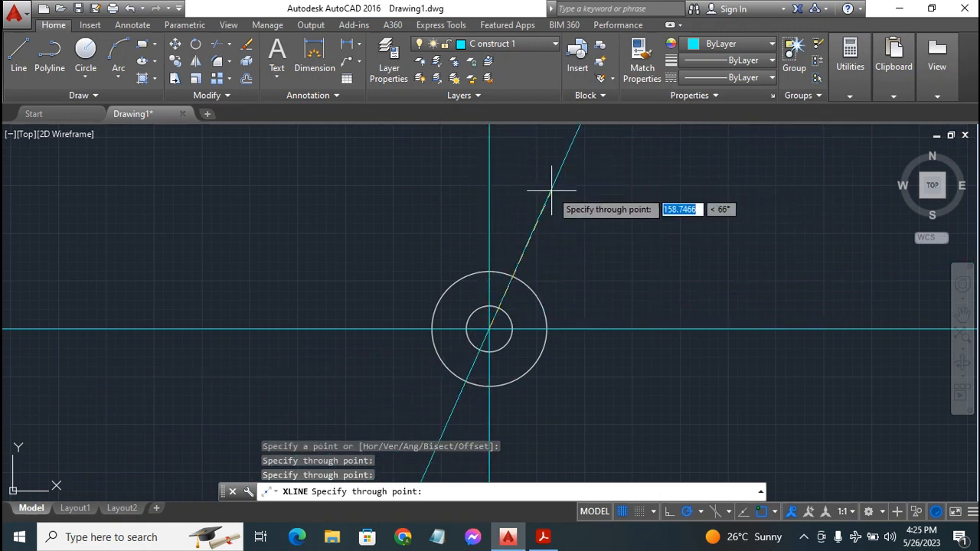
pyautogui.press('Escape')
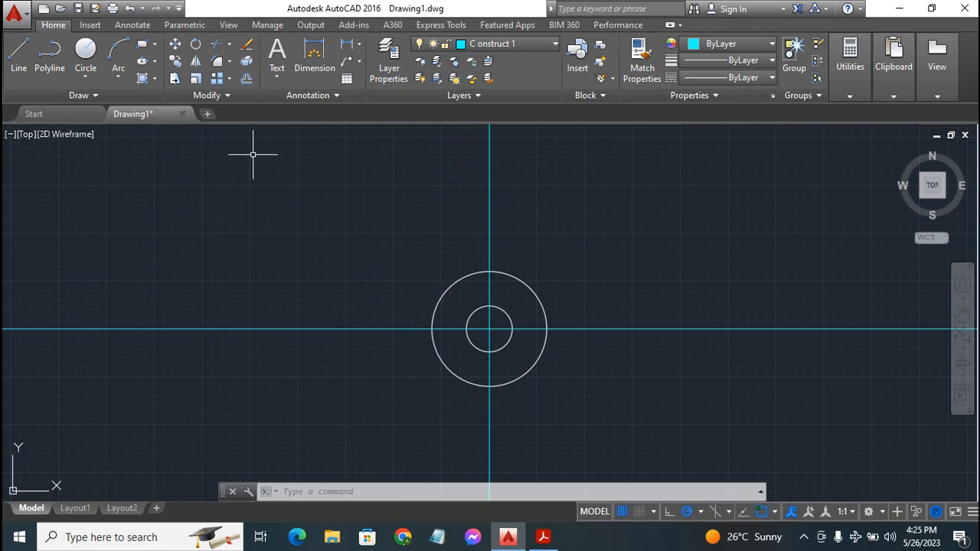
# Offset the vertical centre line 34 units to the right
pyautogui.click(246, 80)
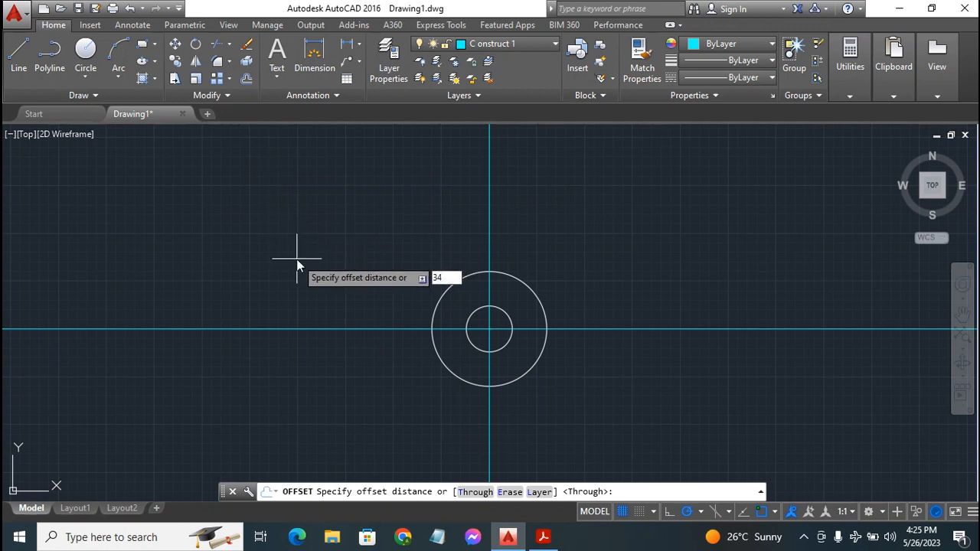
pyautogui.press('Return')
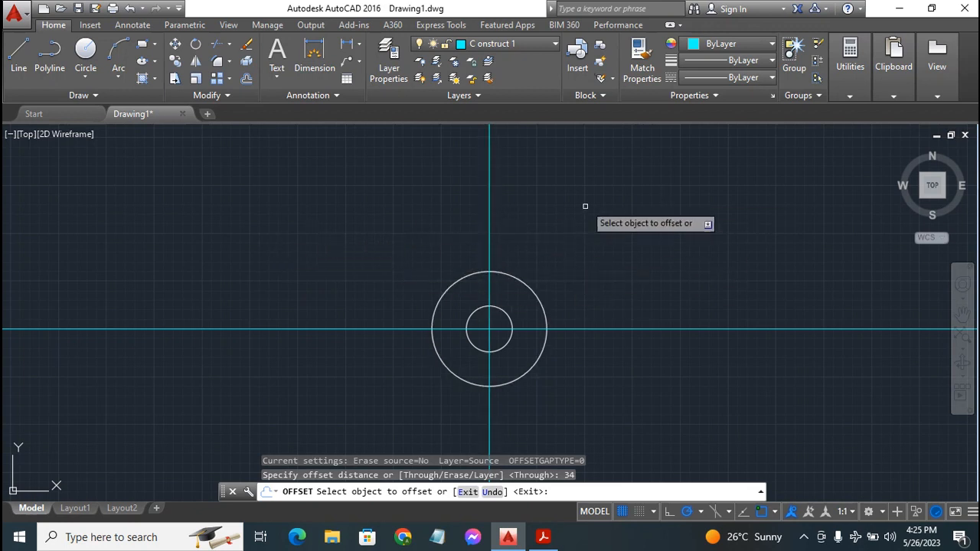
pyautogui.click(487, 219)
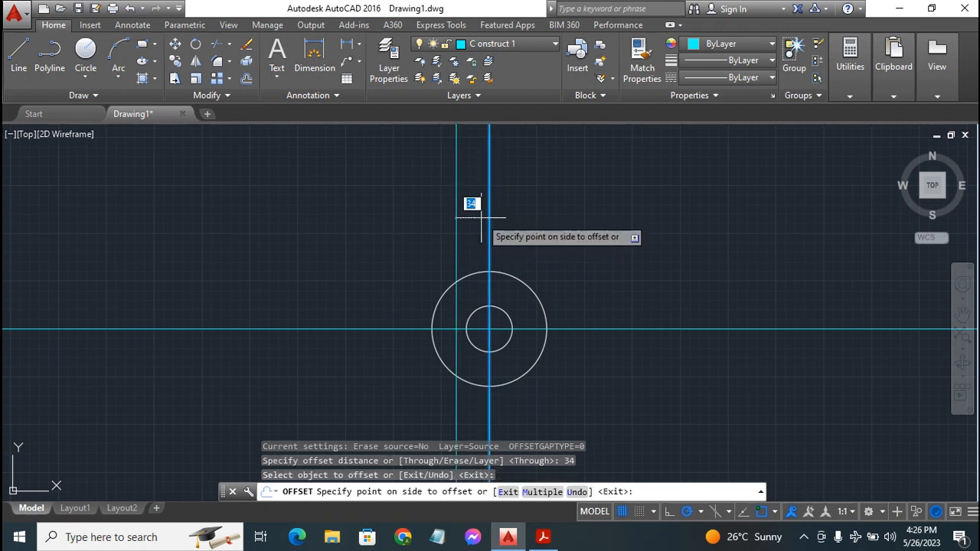
pyautogui.click(593, 233)
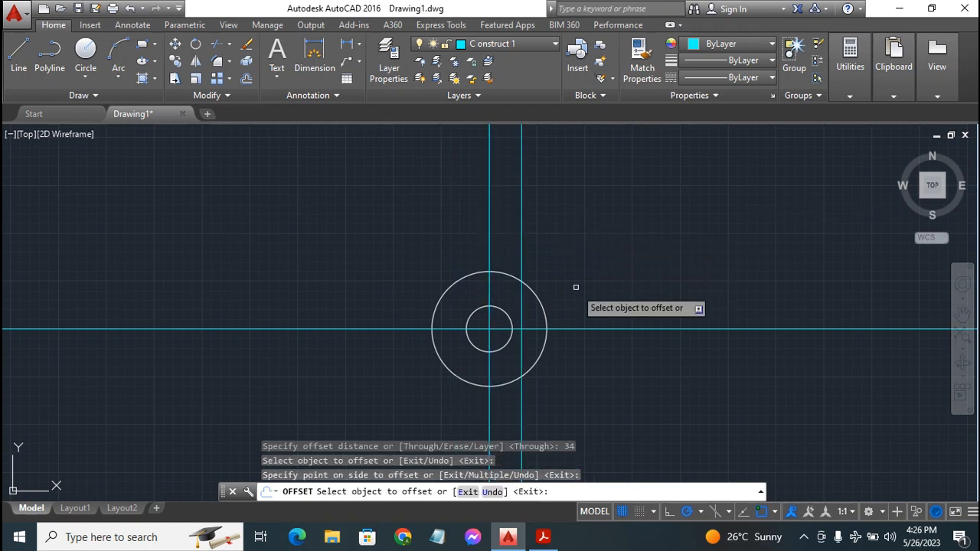
pyautogui.press('Escape')
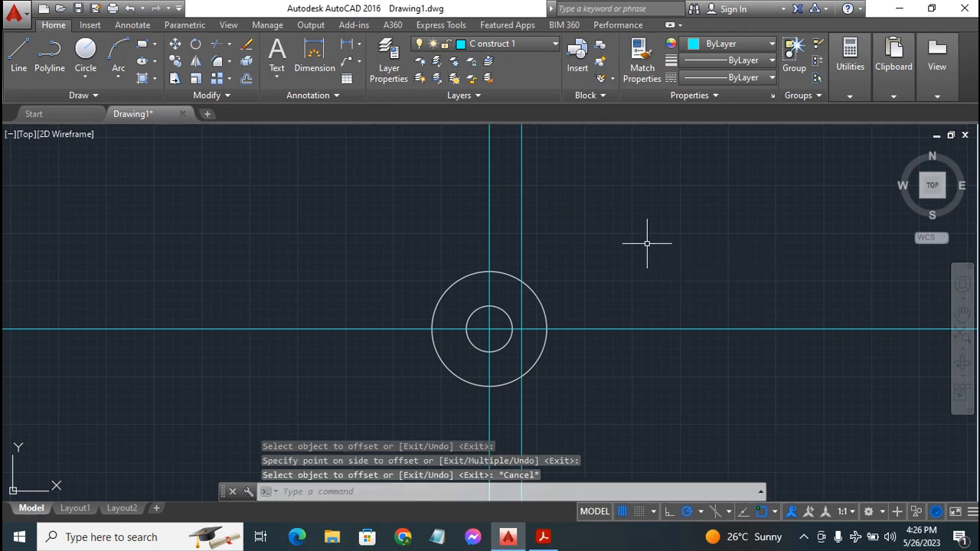
pyautogui.click(543, 537)
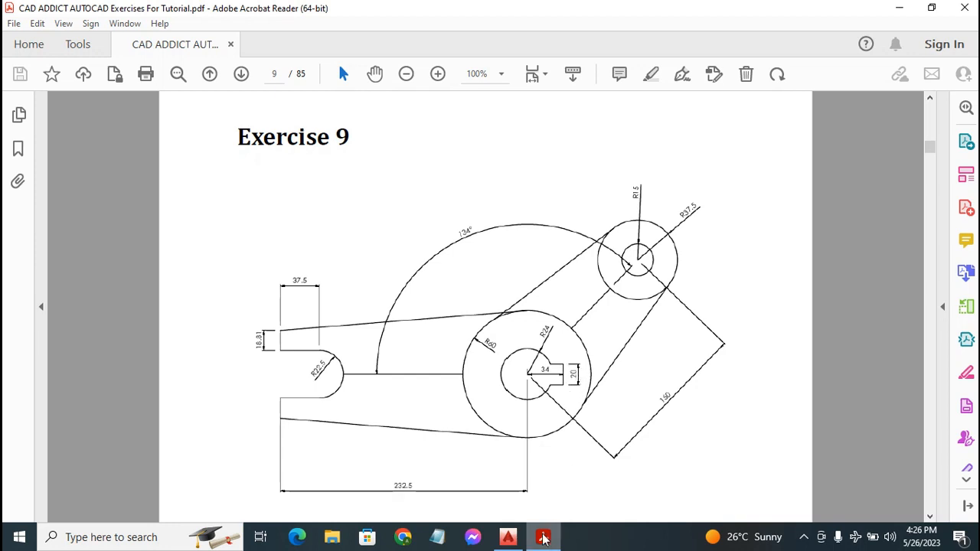
pyautogui.click(509, 537)
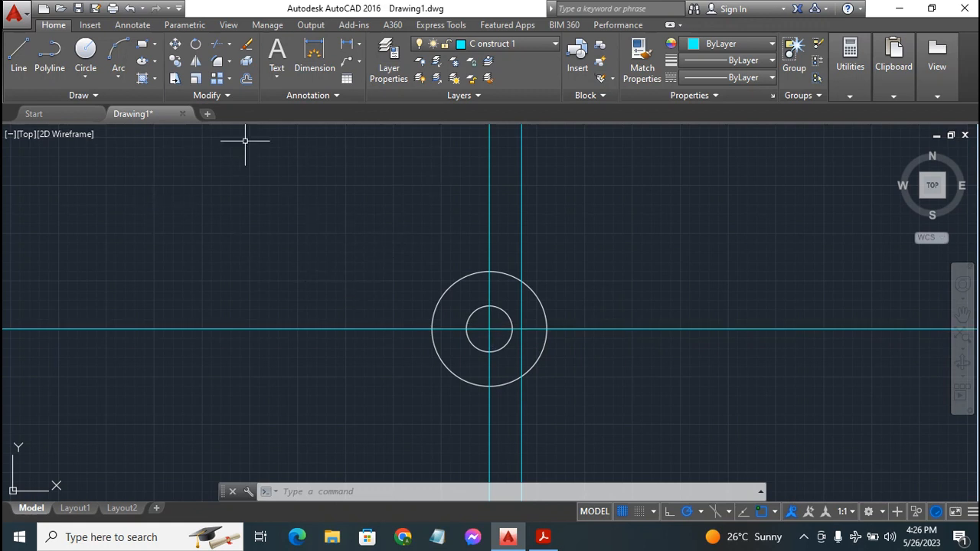
# Offset the horizontal centre line 10 units both above and below
pyautogui.click(245, 80)
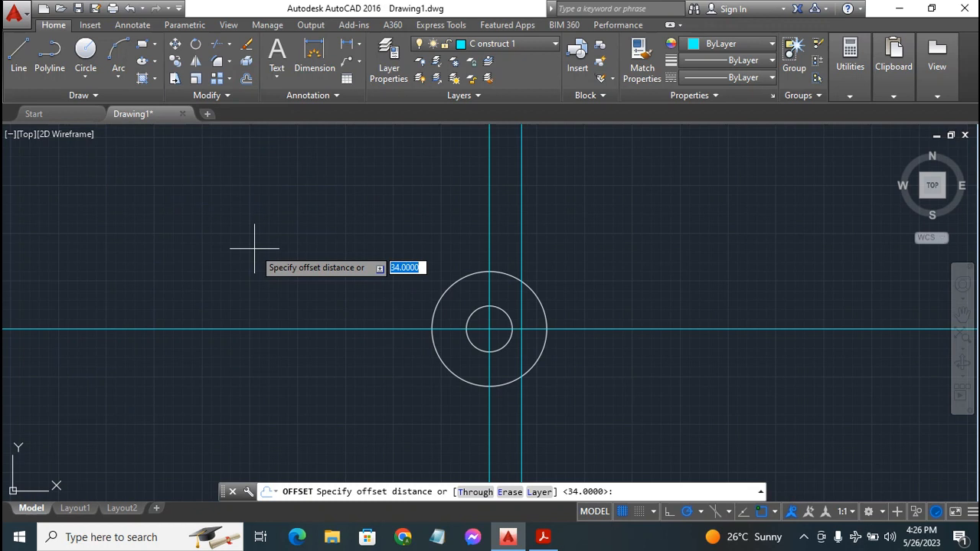
pyautogui.press('Return')
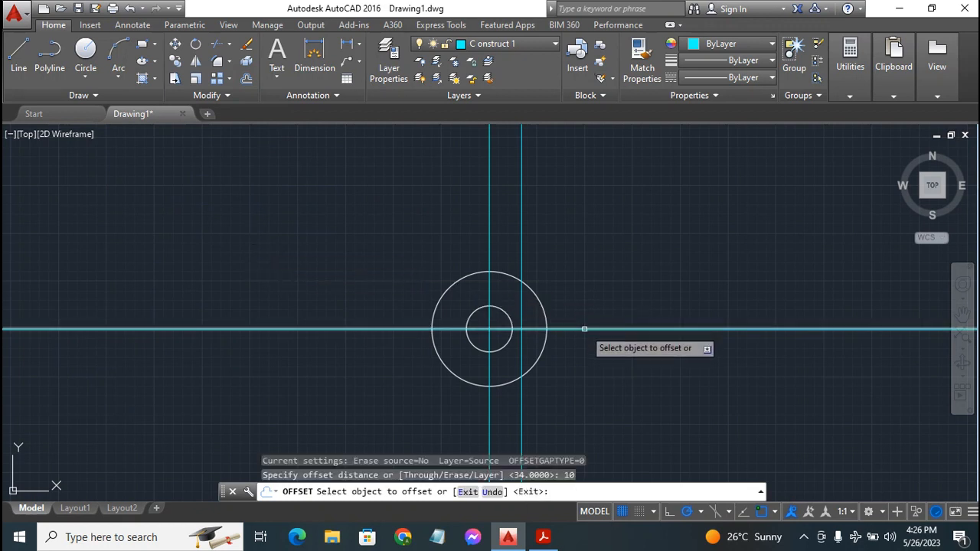
pyautogui.click(585, 330)
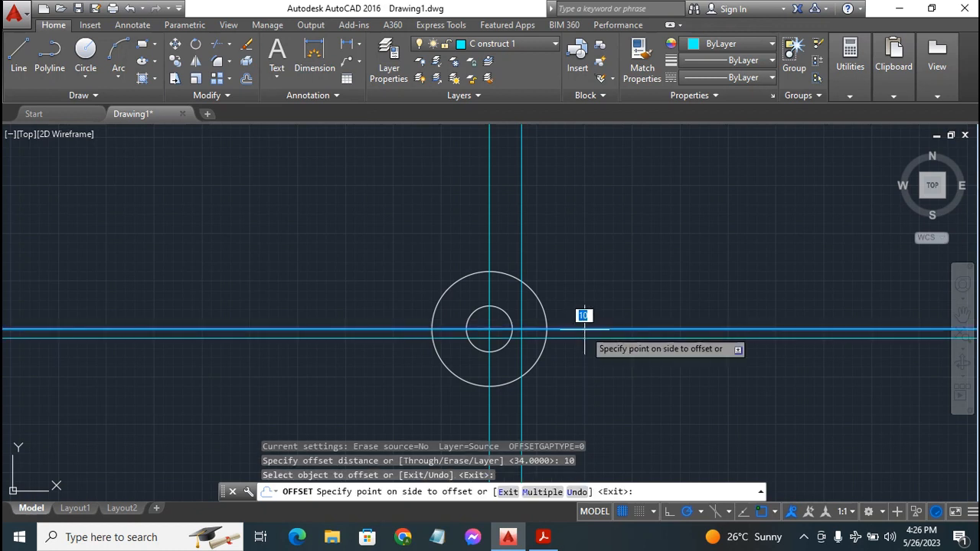
pyautogui.click(657, 291)
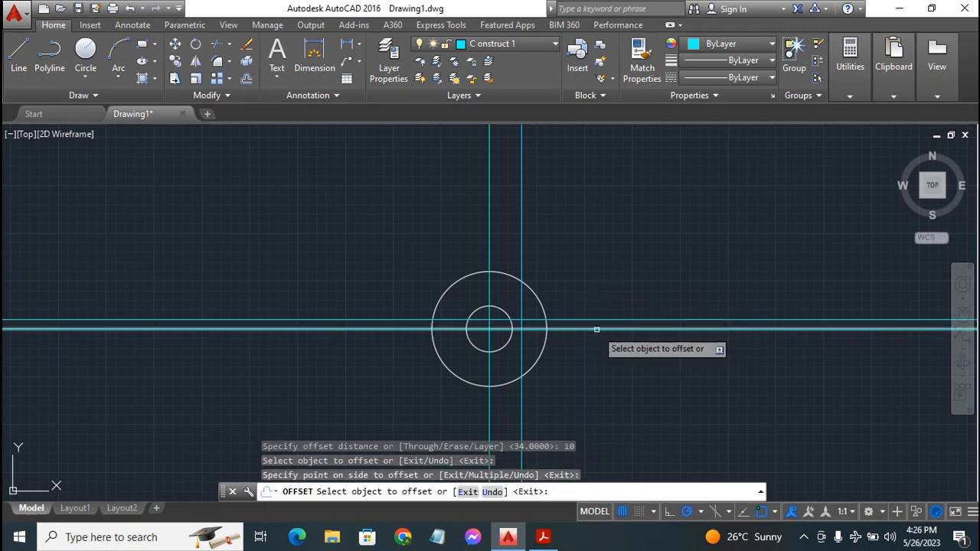
pyautogui.click(597, 330)
pyautogui.click(597, 361)
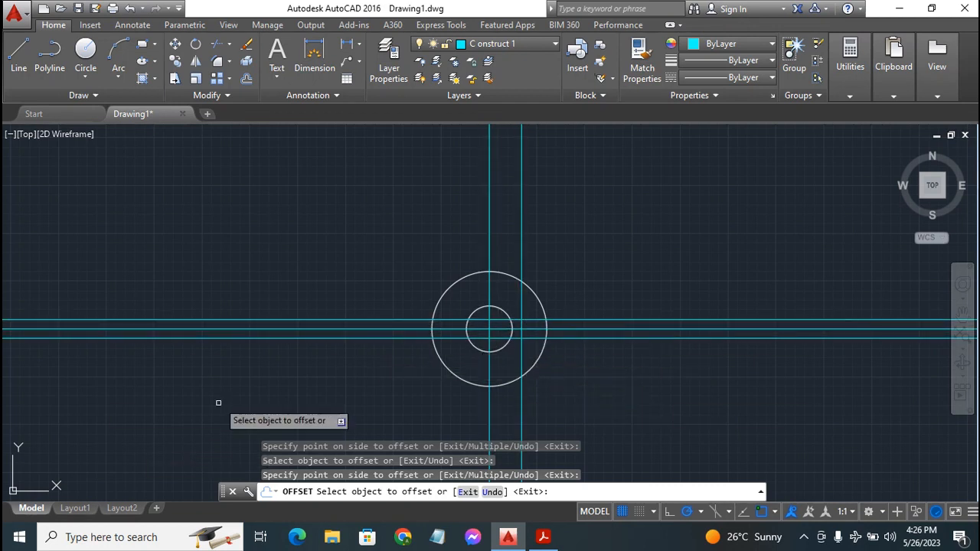
# Make layer 0 the current layer and end the offset command
pyautogui.click(520, 44)
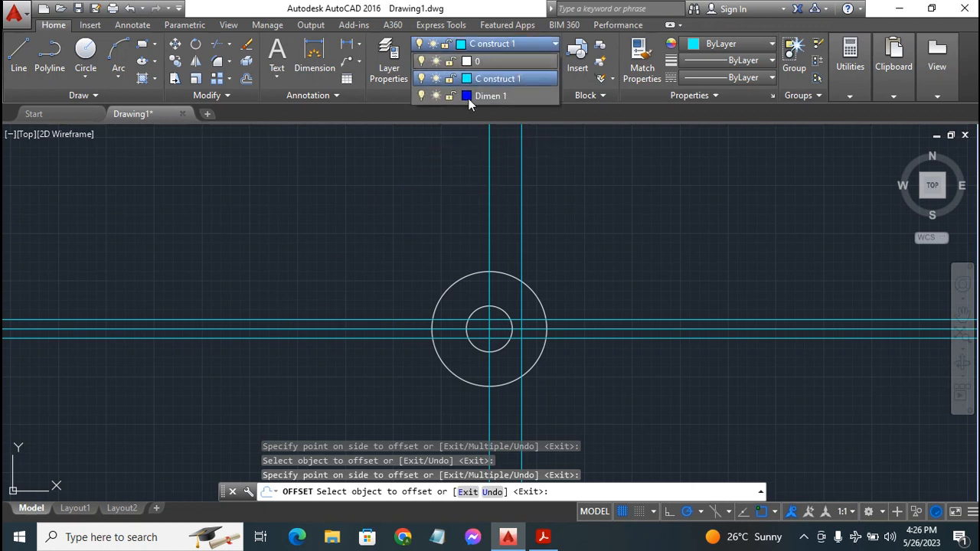
pyautogui.click(487, 61)
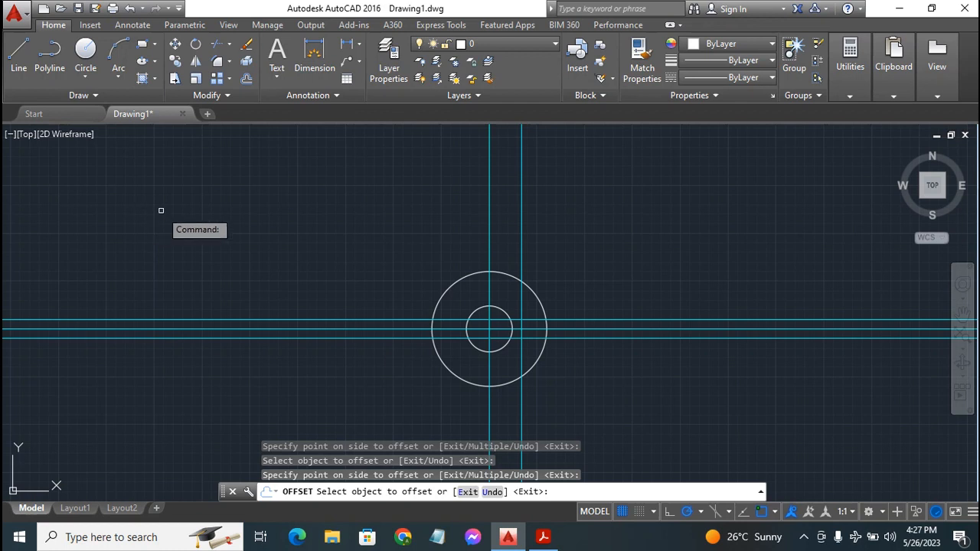
pyautogui.press('Escape')
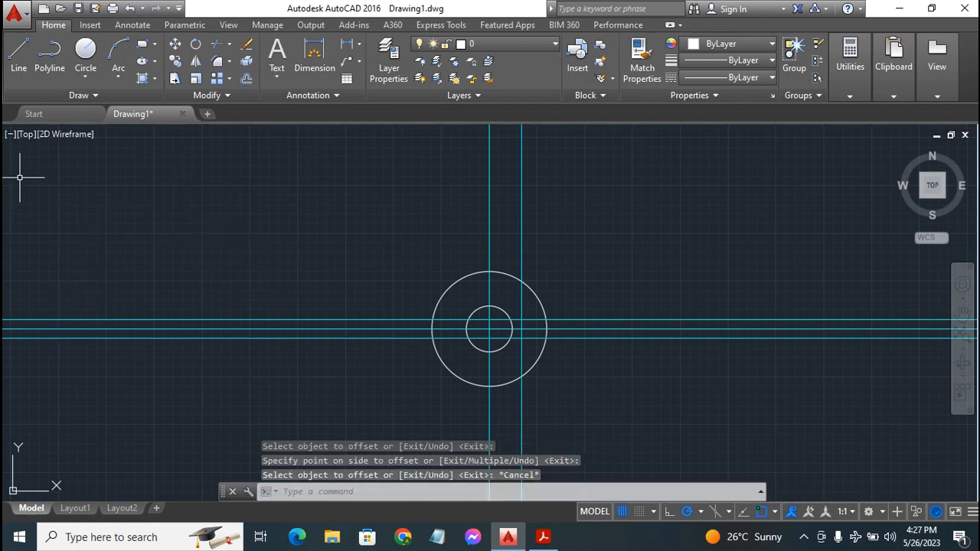
# Draw the keyway's top edge and right end along the offset construction lines
pyautogui.click(18, 52)
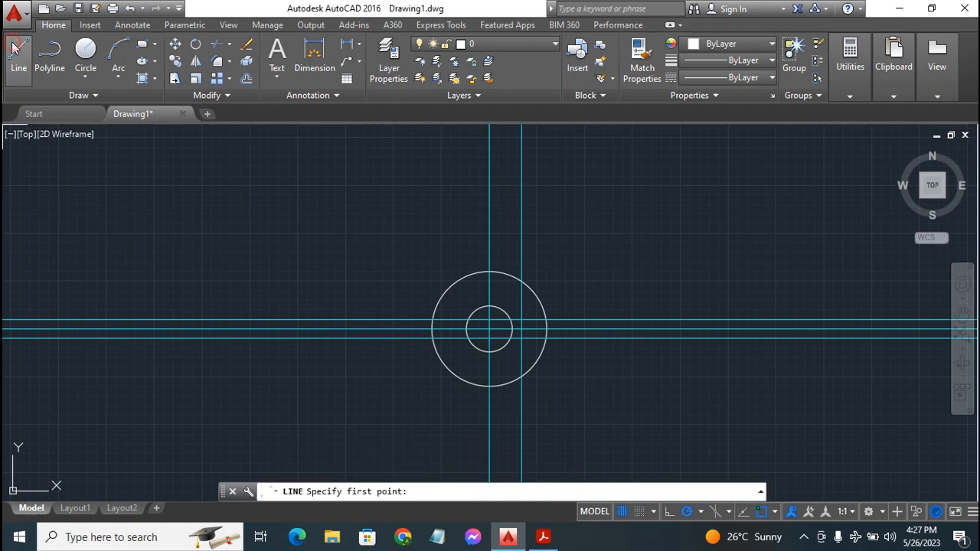
pyautogui.click(510, 319)
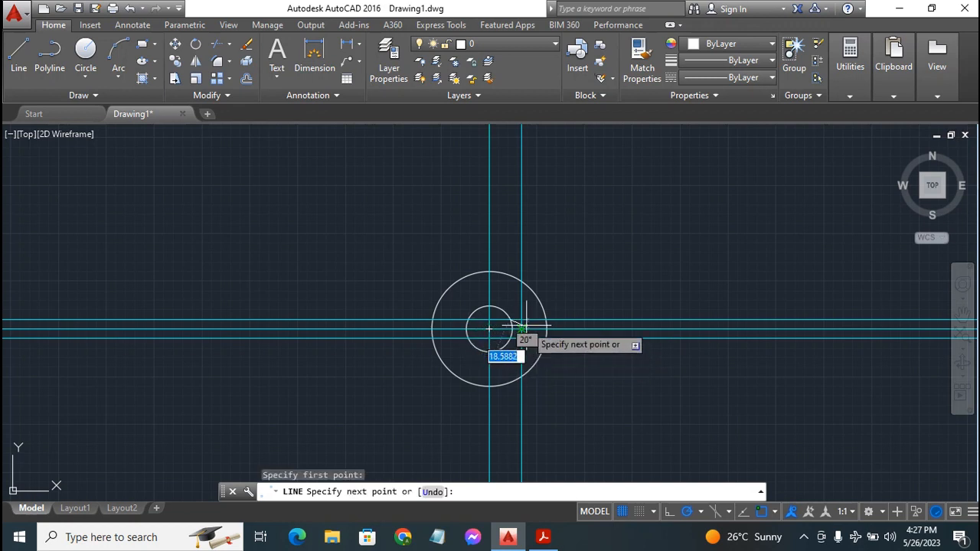
pyautogui.click(522, 319)
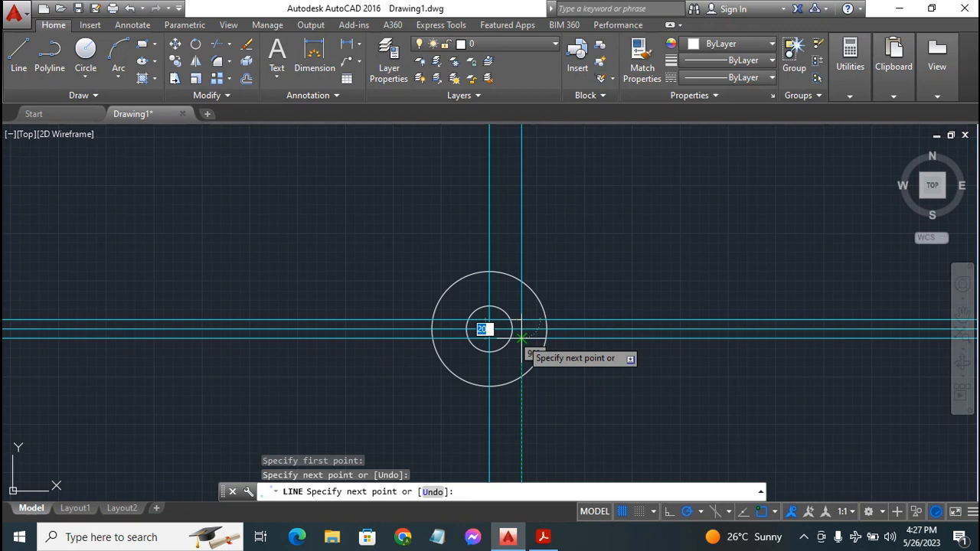
pyautogui.click(521, 338)
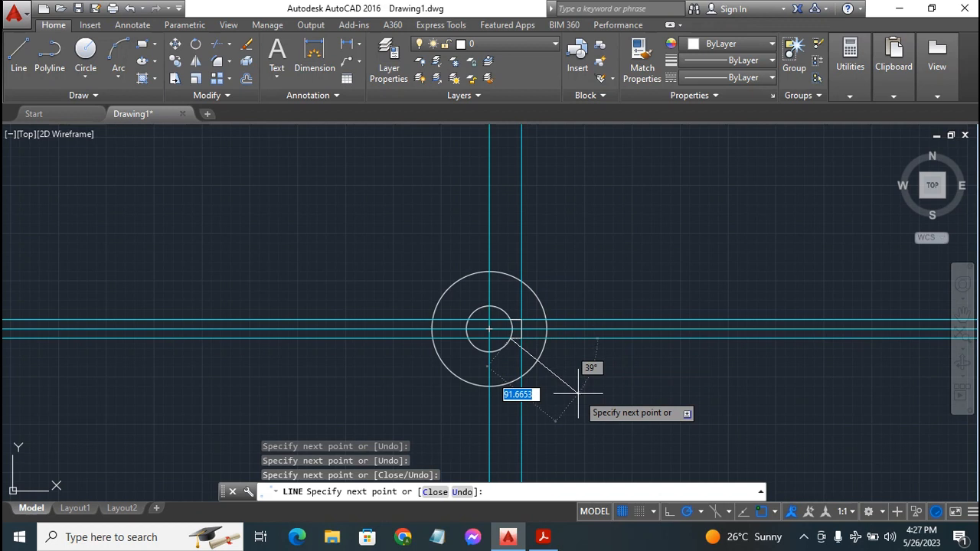
pyautogui.press('Escape')
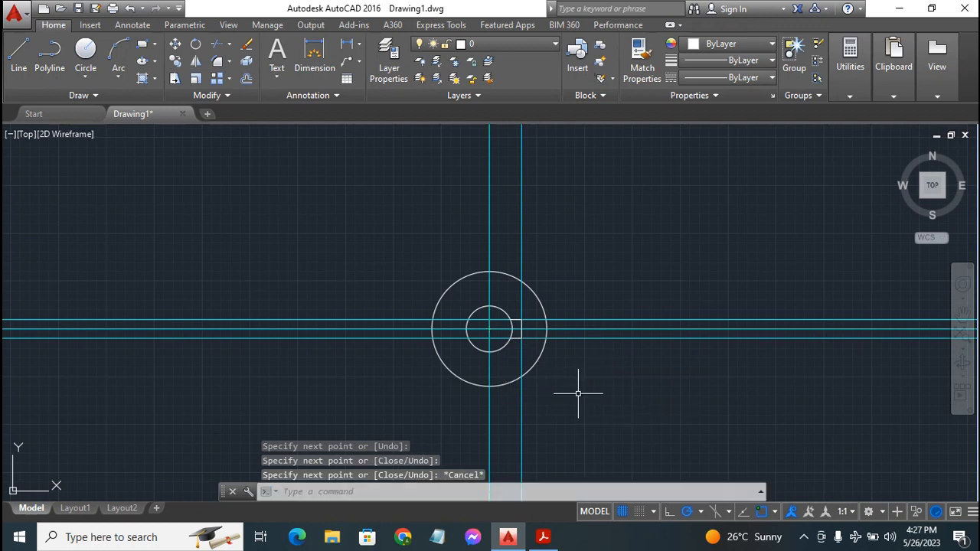
# Select the two horizontal offset lines and the right vertical offset line for erasing
pyautogui.click(577, 337)
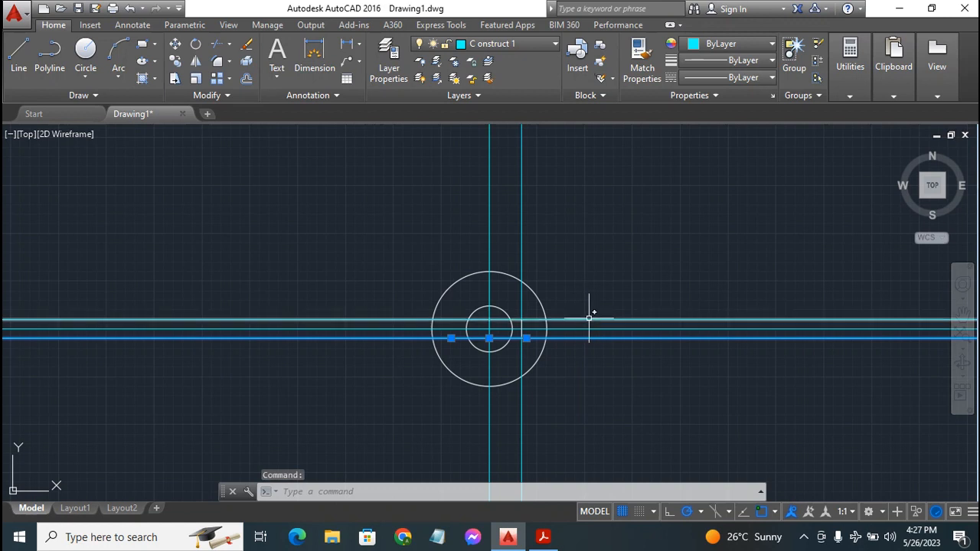
pyautogui.click(589, 319)
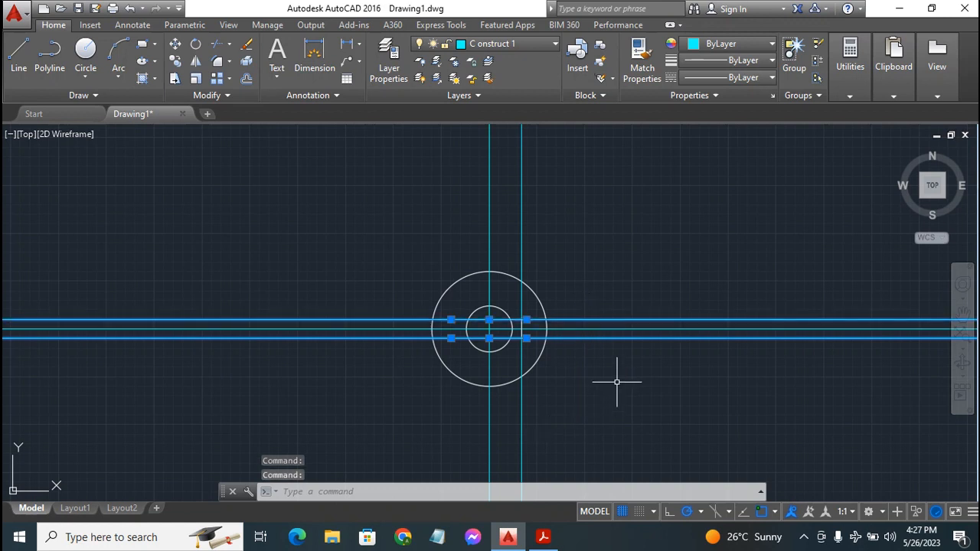
pyautogui.click(522, 258)
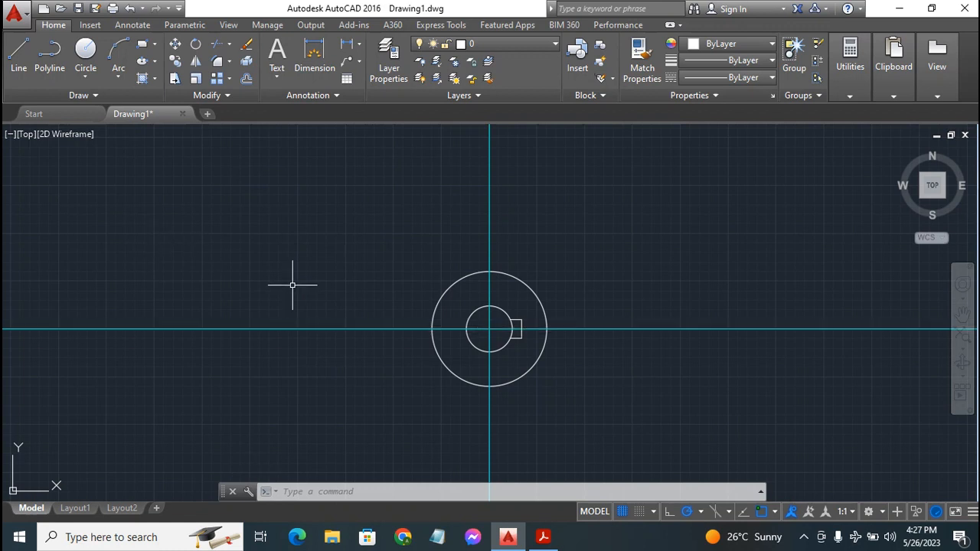
# Trim away the hub circle's arc inside the keyway, then switch to the Exercise 9 reference
pyautogui.click(217, 45)
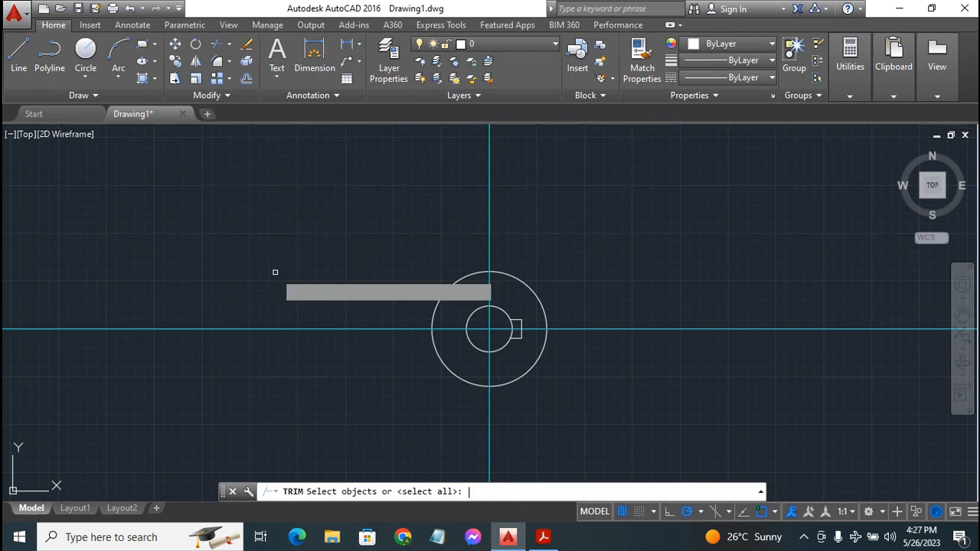
pyautogui.press('Return')
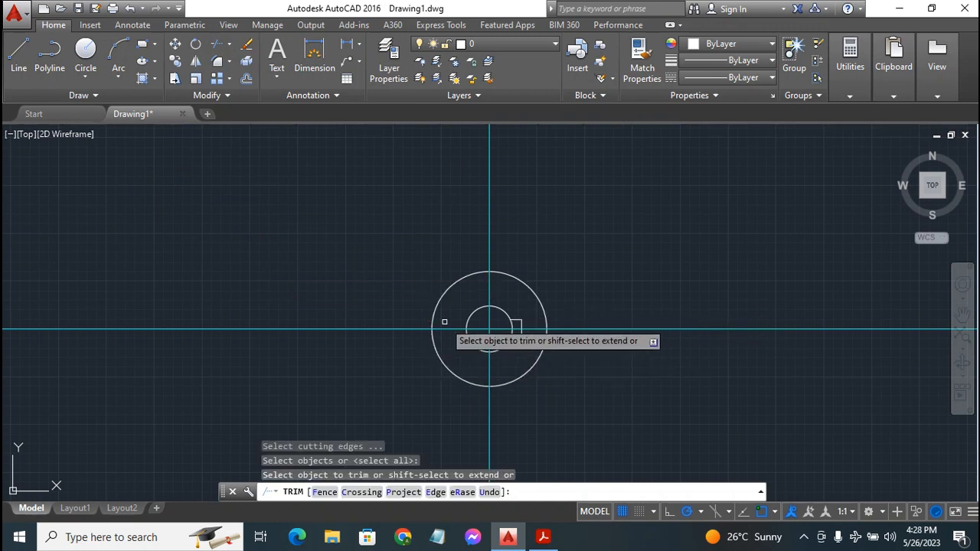
pyautogui.click(513, 325)
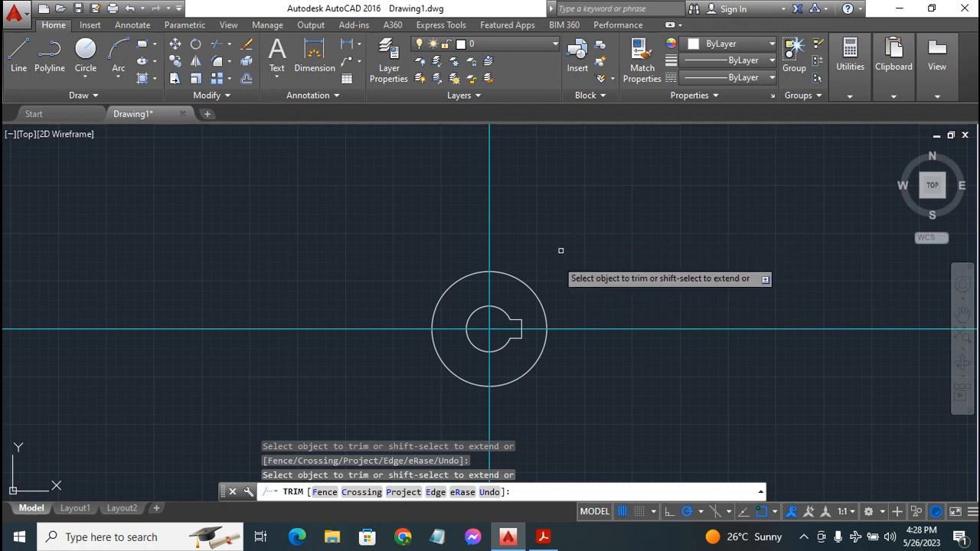
pyautogui.press('Escape')
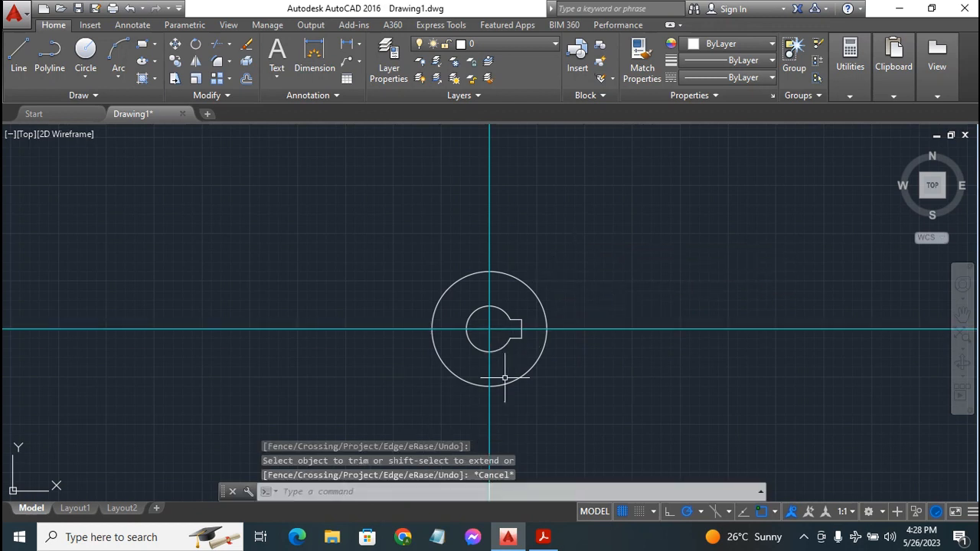
pyautogui.click(473, 446)
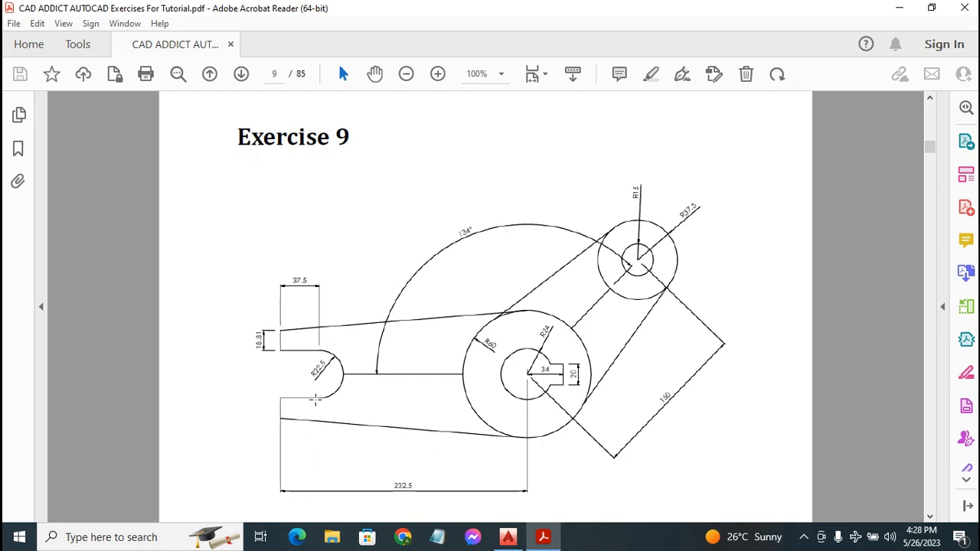
# Switch from Acrobat Reader back to the AutoCAD drawing of the keyed hub
pyautogui.click(519, 538)
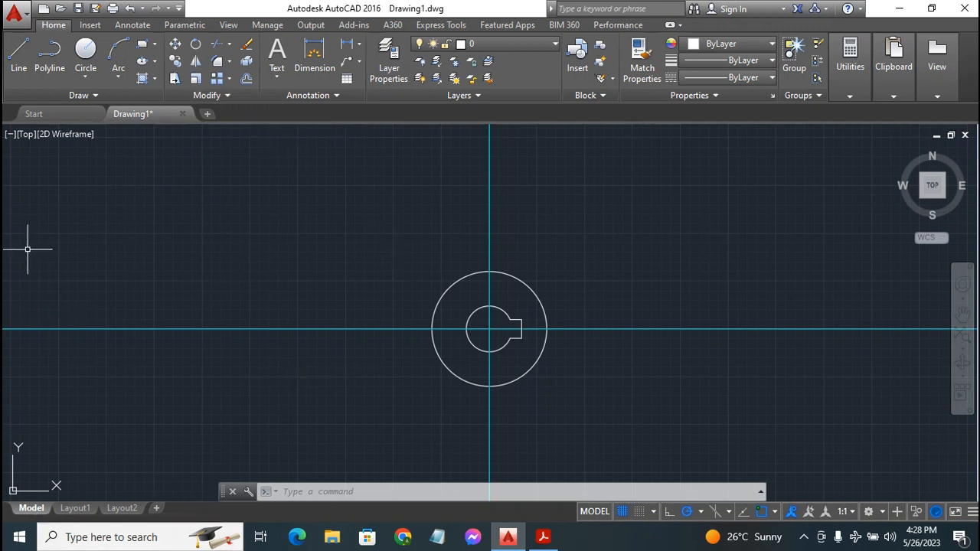
# Offset the hub's vertical centre line 232.5 units to the left
pyautogui.click(246, 78)
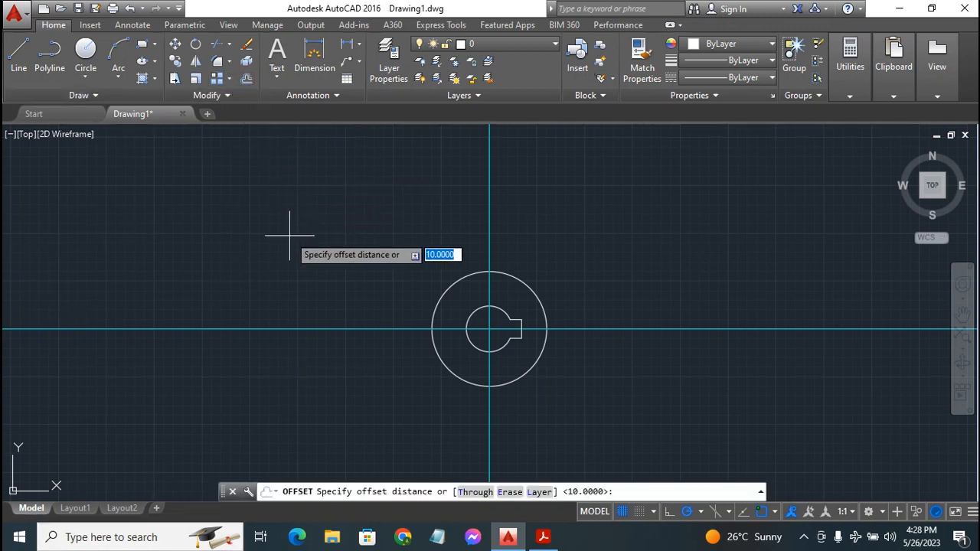
pyautogui.write('232.5')
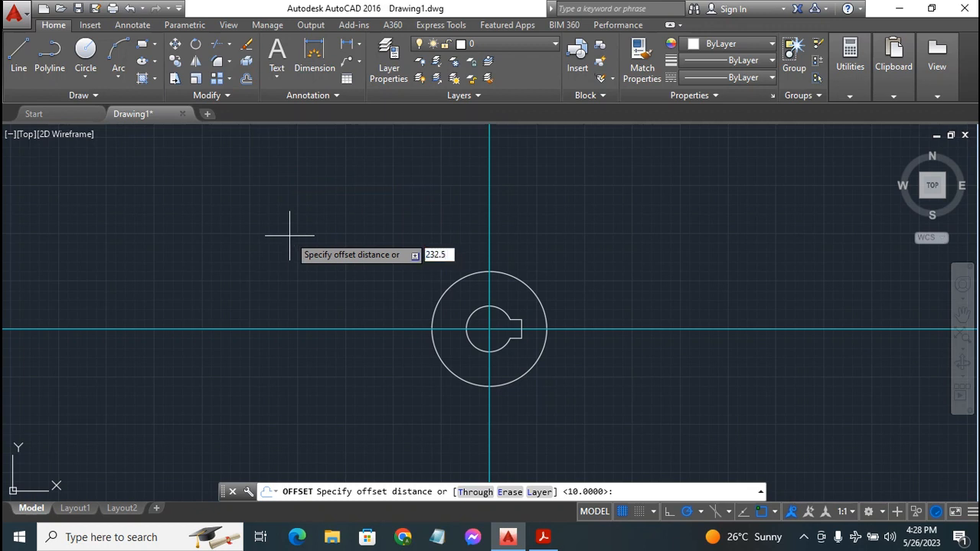
pyautogui.press('Return')
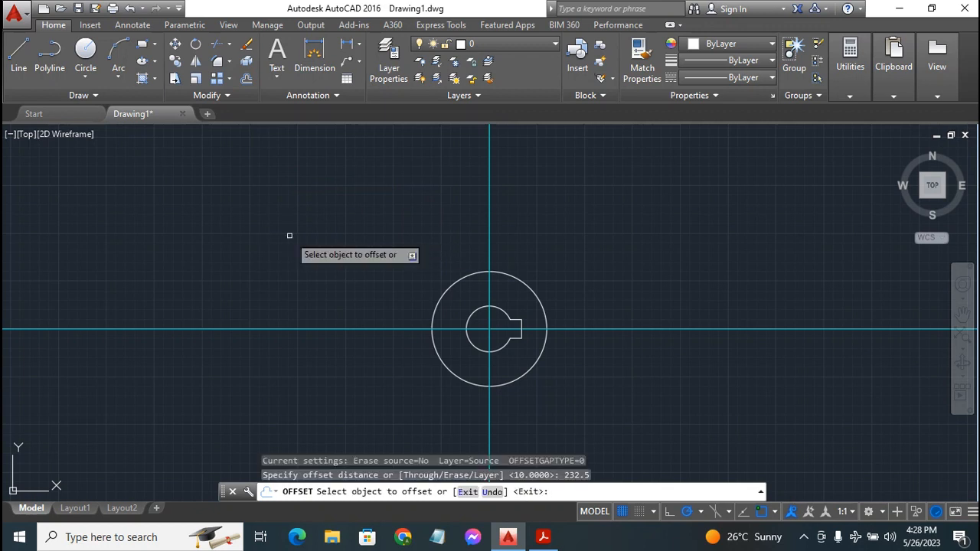
pyautogui.click(488, 190)
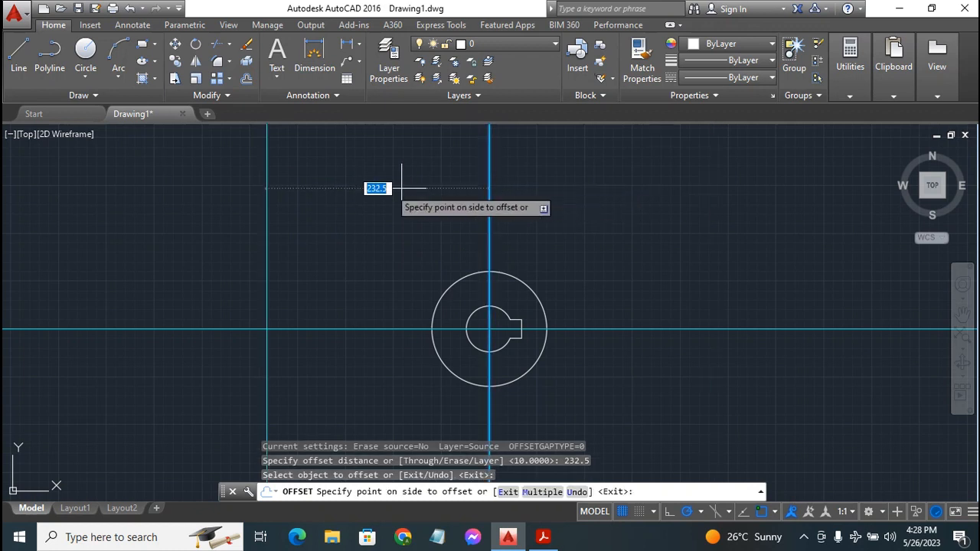
pyautogui.click(227, 209)
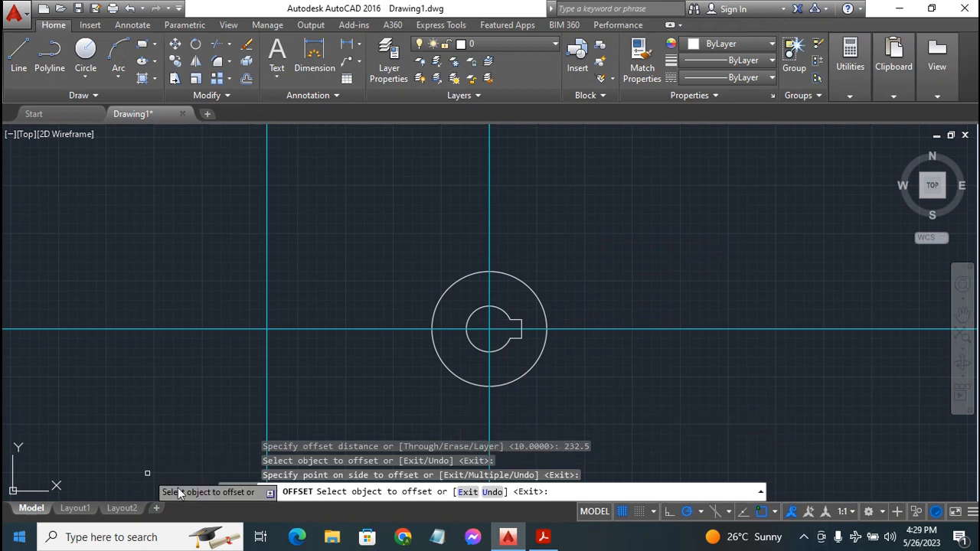
pyautogui.click(544, 538)
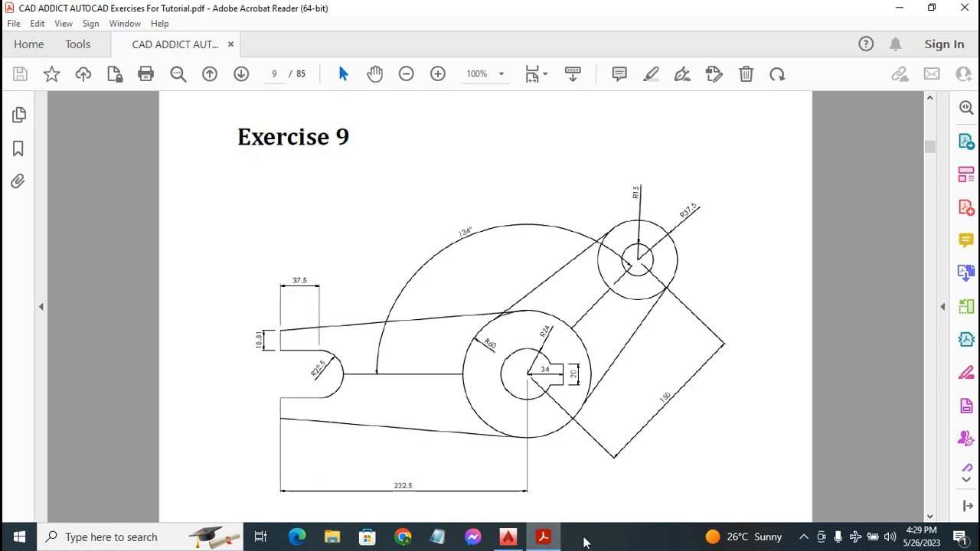
pyautogui.click(508, 537)
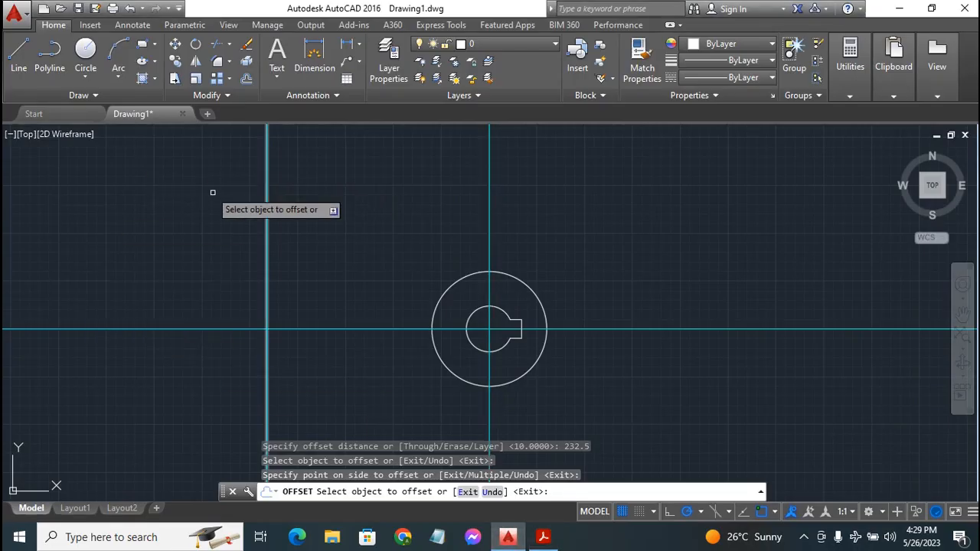
# Offset the far-left vertical construction line 37.5 units to the right
pyautogui.click(247, 80)
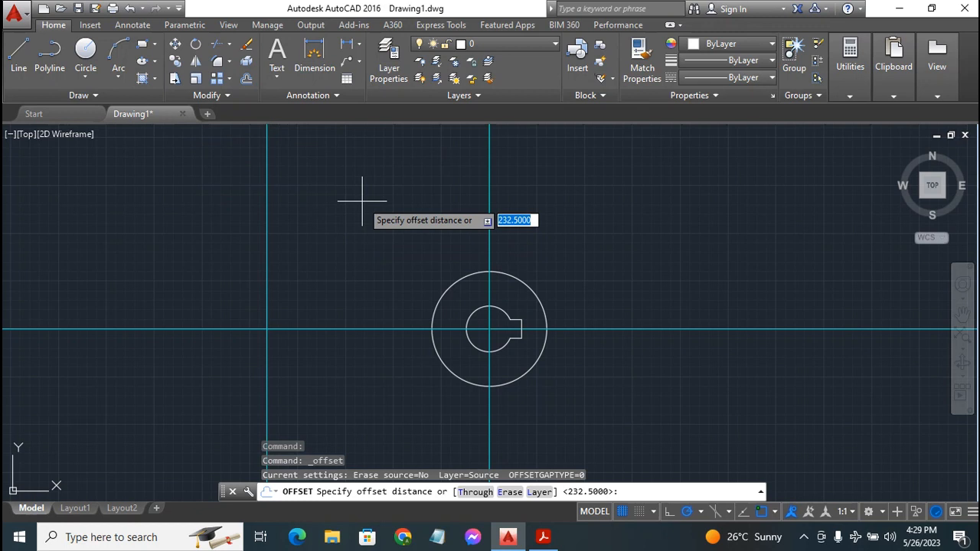
pyautogui.write('57.5')
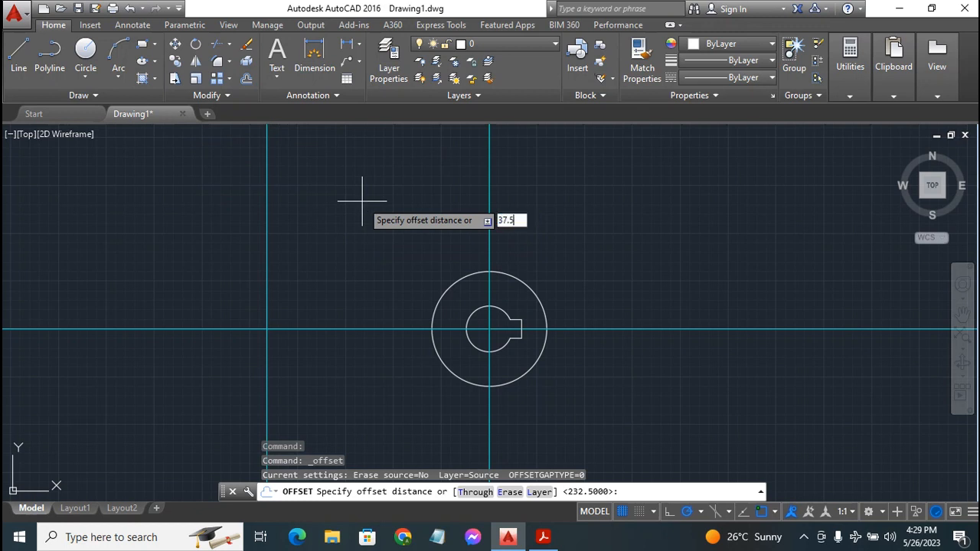
pyautogui.press('Return')
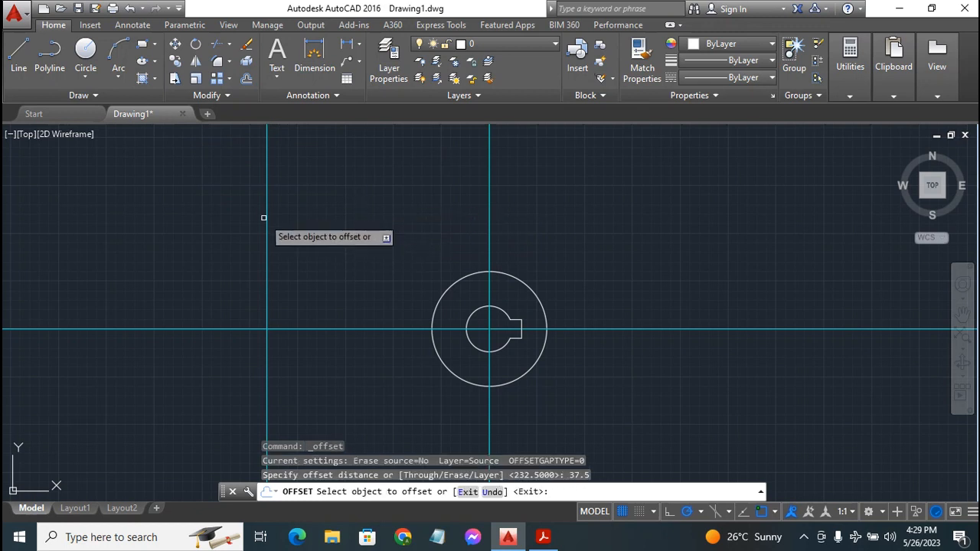
pyautogui.click(265, 212)
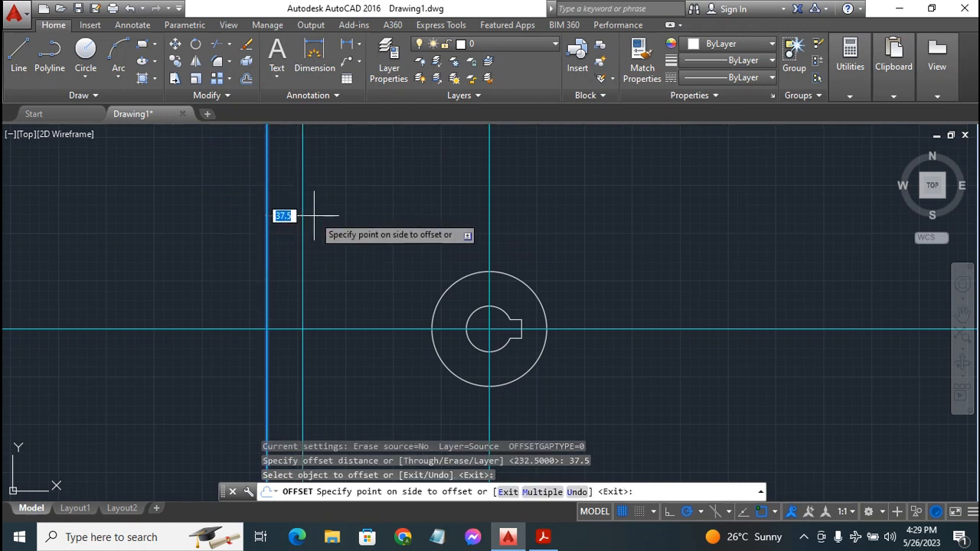
pyautogui.click(314, 216)
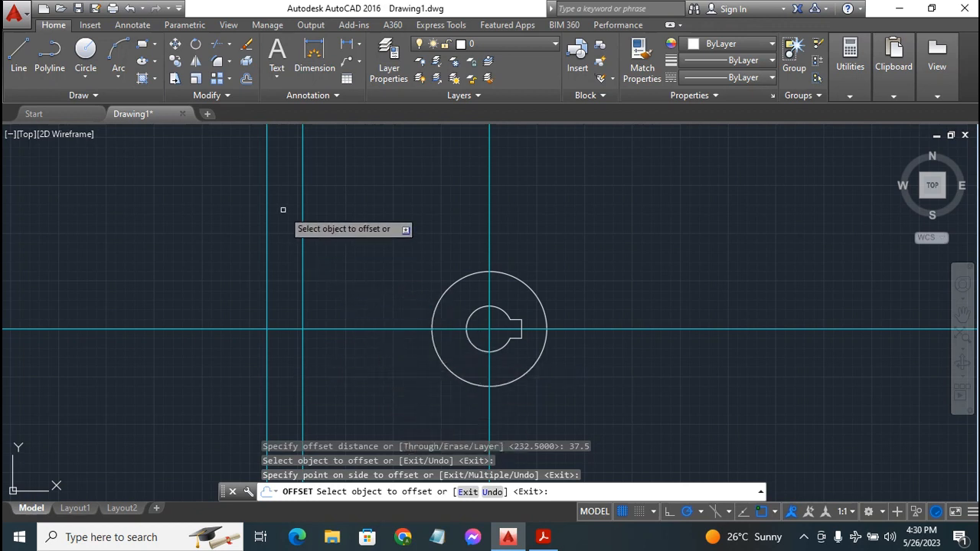
pyautogui.press('Escape')
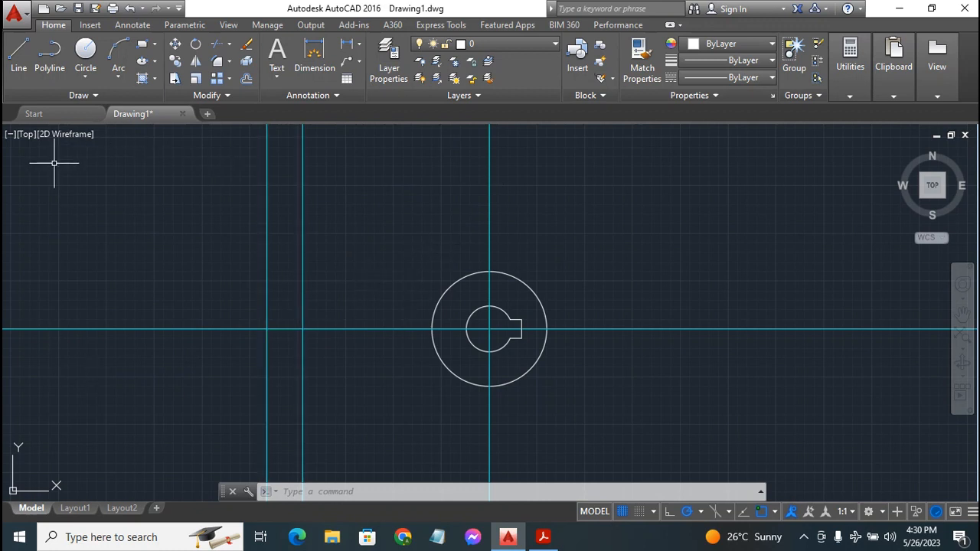
# Draw a radius 22.5 circle centred where the 37.5 line meets the horizontal axis
pyautogui.click(86, 47)
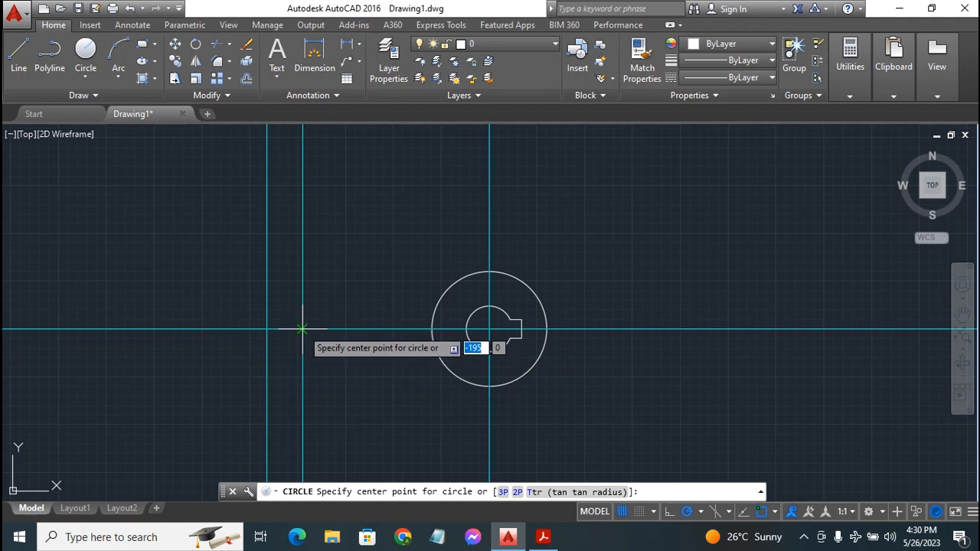
pyautogui.click(302, 330)
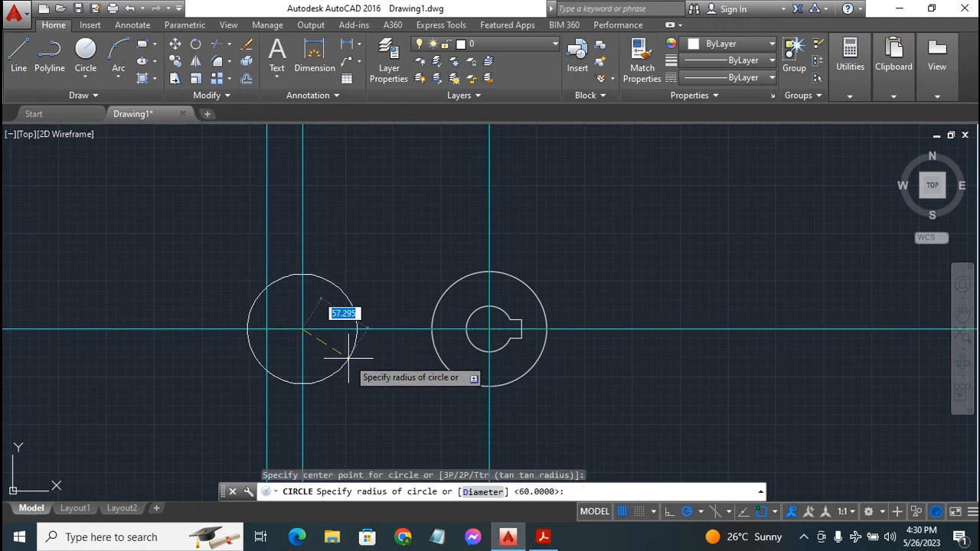
pyautogui.write('22.5')
pyautogui.press('Return')
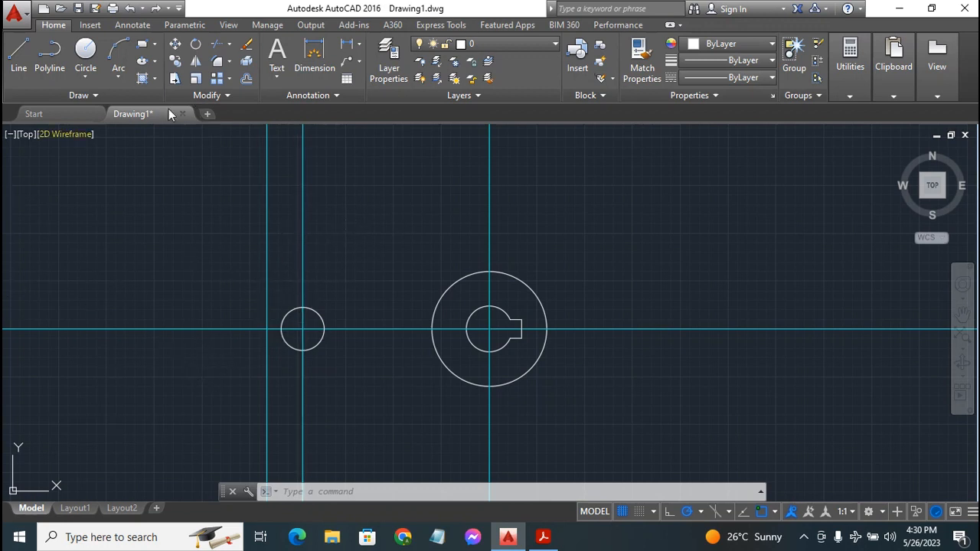
# Trim away the circle's left half, leaving a semicircle bulging right
pyautogui.click(219, 44)
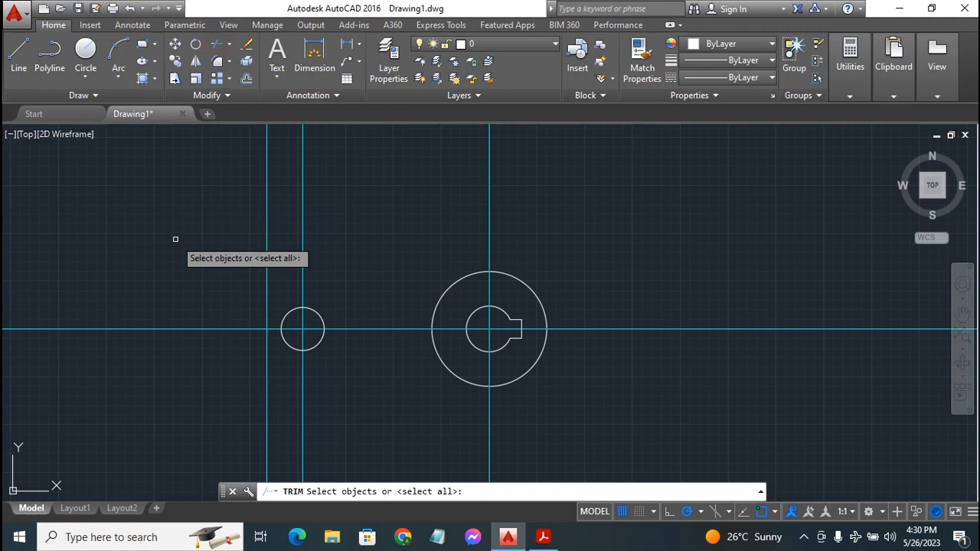
pyautogui.press('Return')
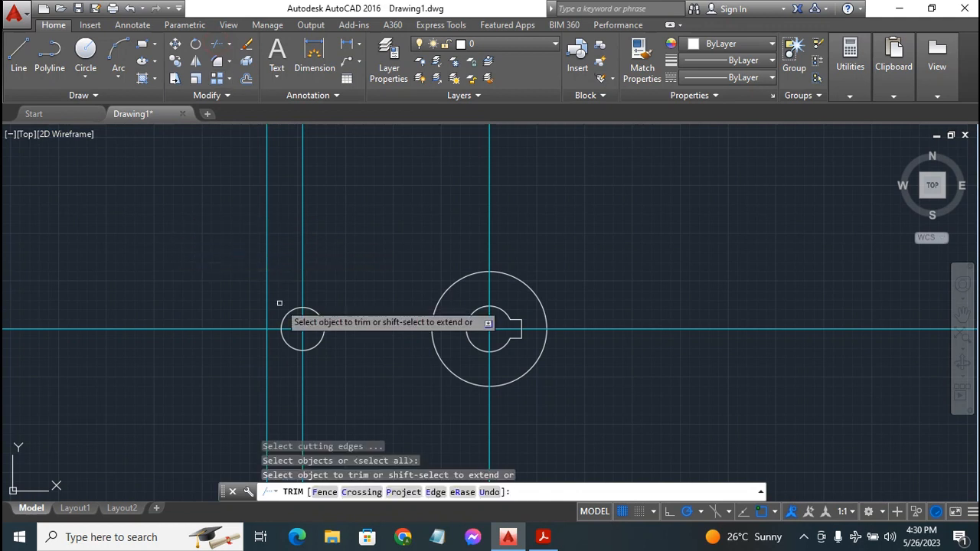
pyautogui.click(285, 343)
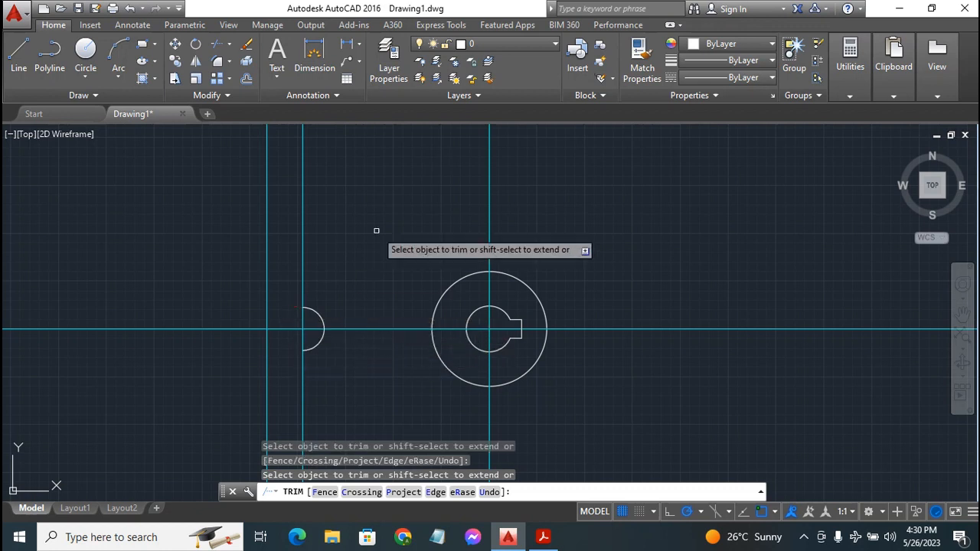
pyautogui.press('Escape')
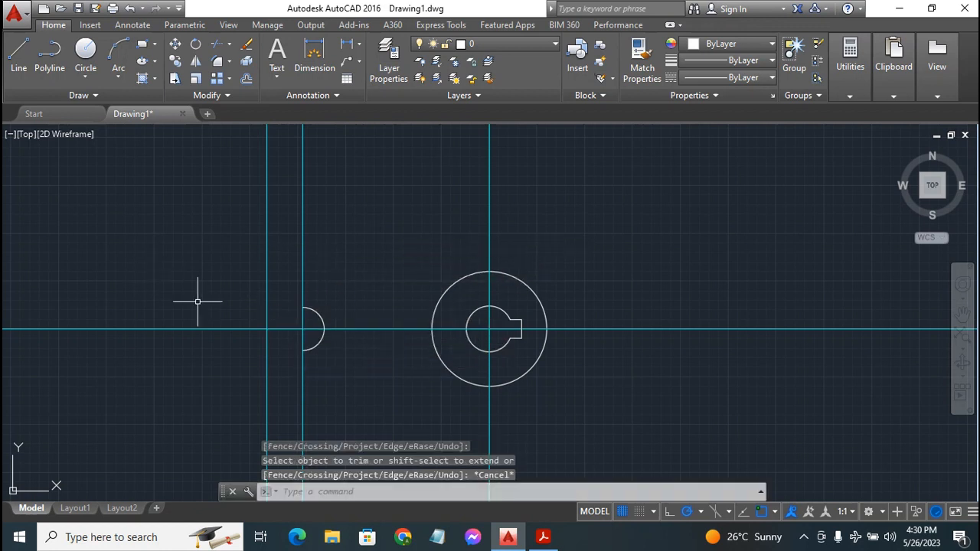
pyautogui.click(18, 55)
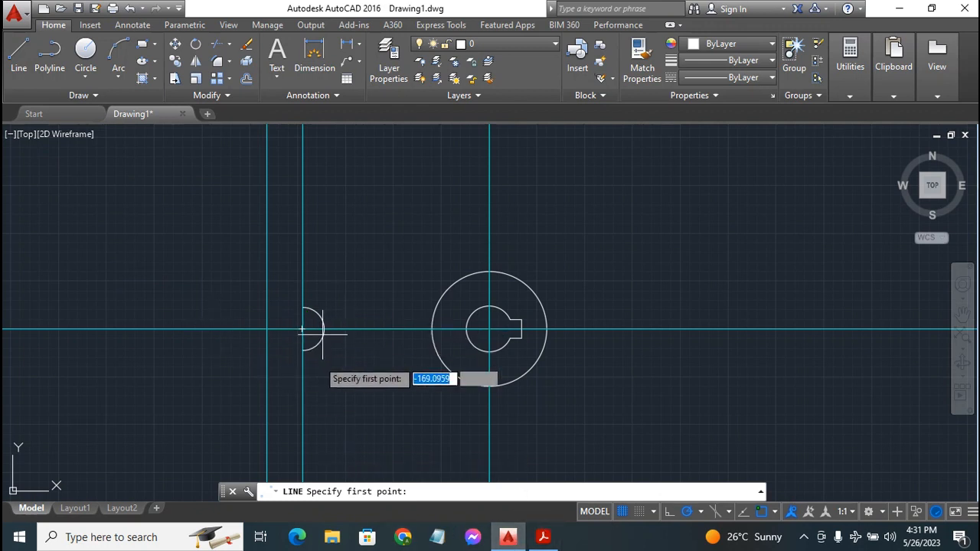
pyautogui.click(543, 537)
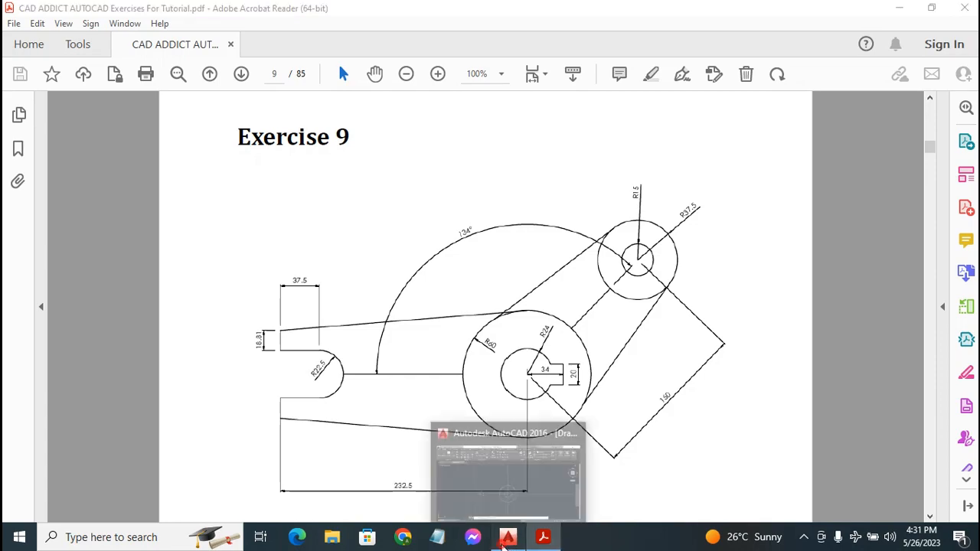
pyautogui.click(507, 538)
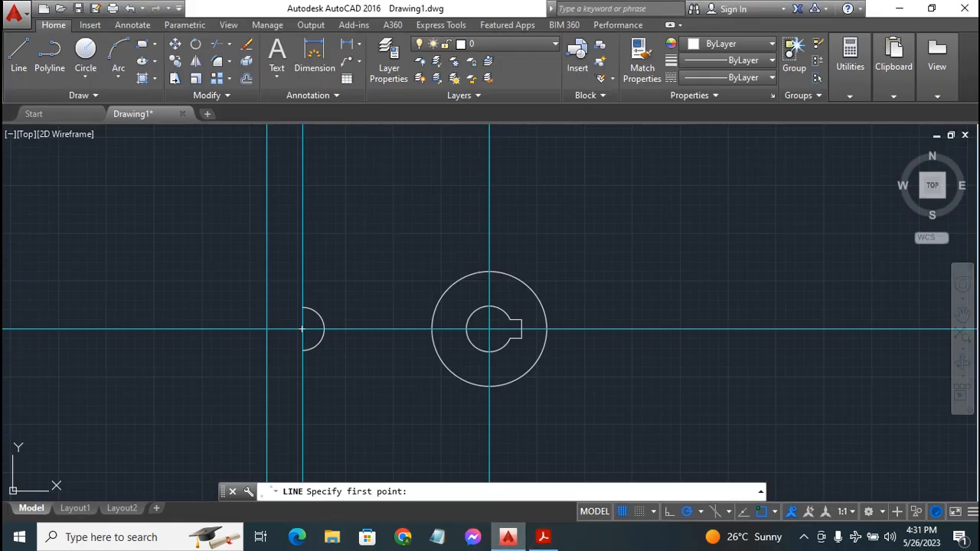
# Draw the slot's top edge 37.5 left from the semicircle, plus an 18.81 upward edge
pyautogui.click(19, 67)
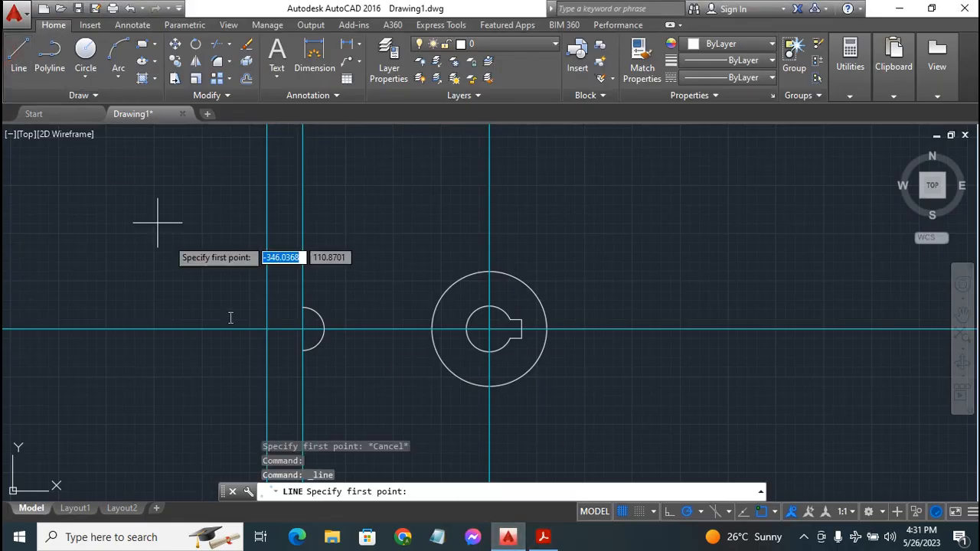
pyautogui.click(303, 308)
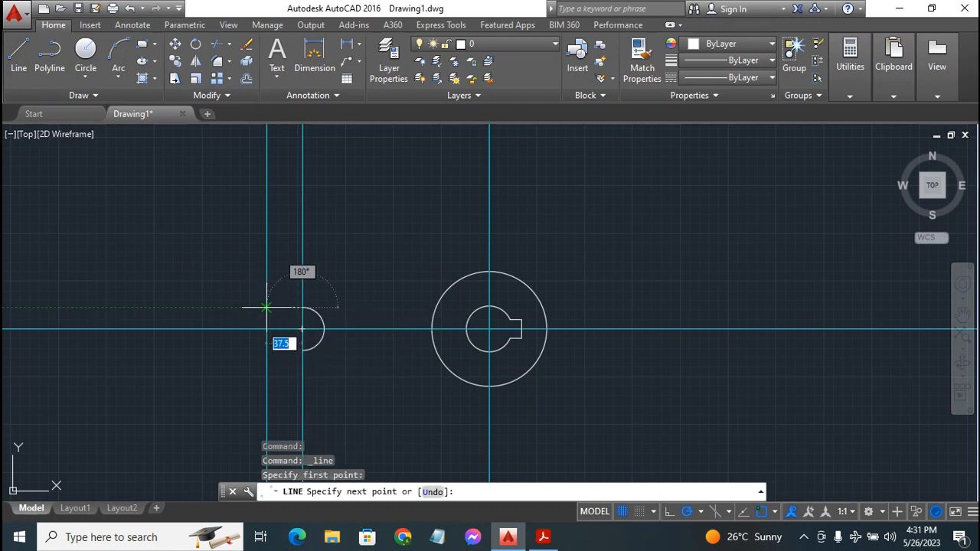
pyautogui.click(266, 308)
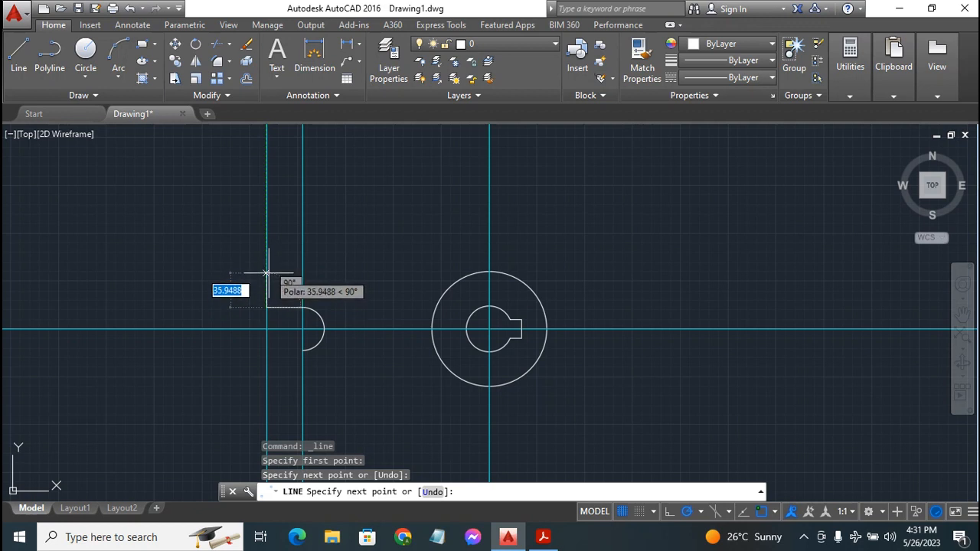
pyautogui.write('18.81')
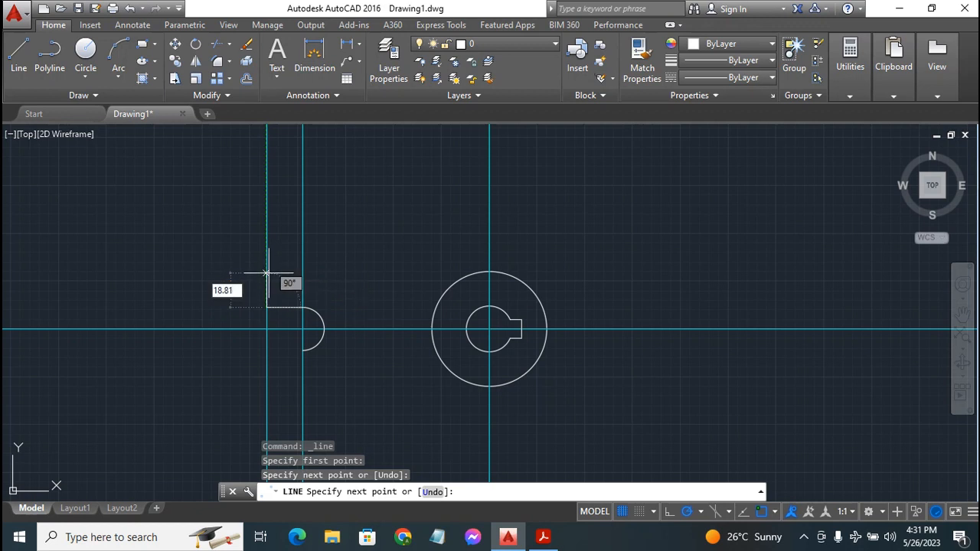
pyautogui.press('Return')
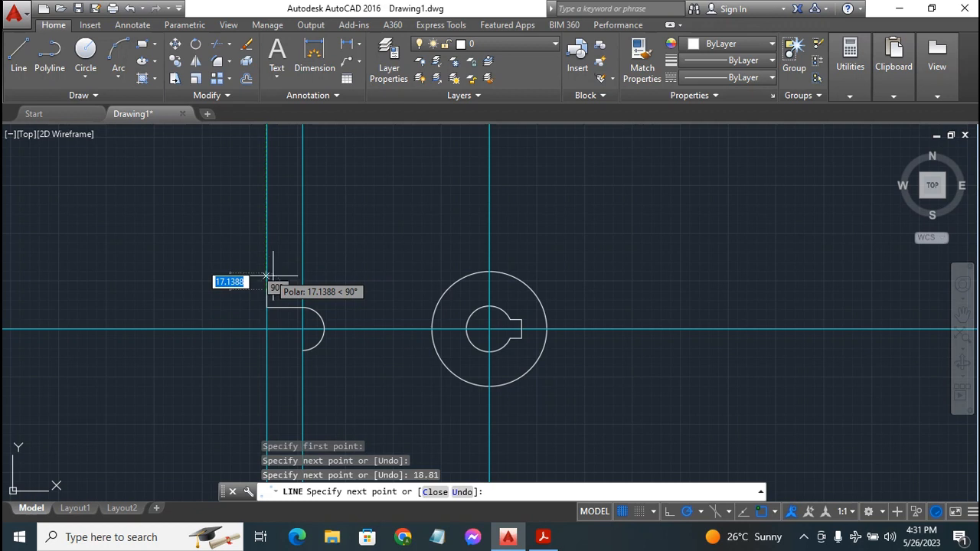
pyautogui.press('Escape')
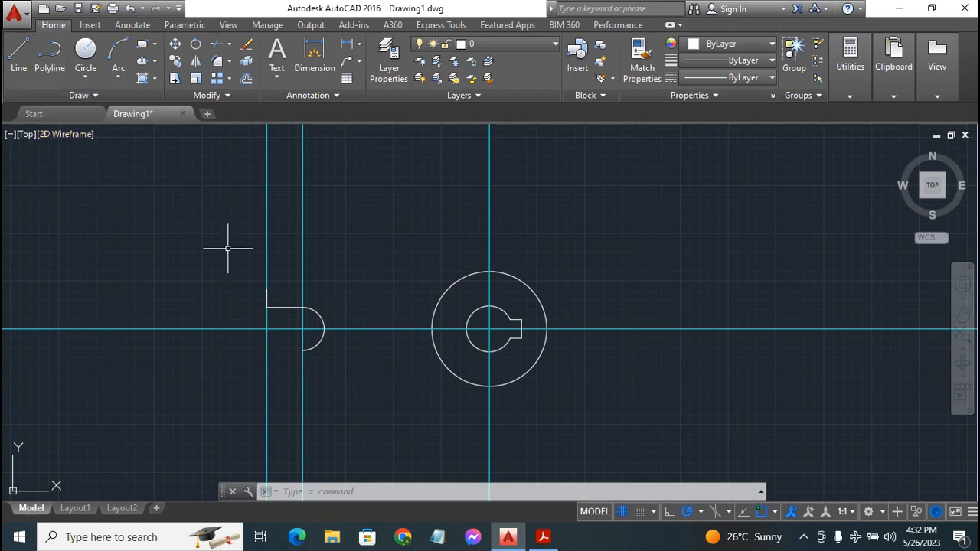
# Draw the slot's lower edge to the left construction line, plus an 18.81 downward edge
pyautogui.write('l')
pyautogui.press('Return')
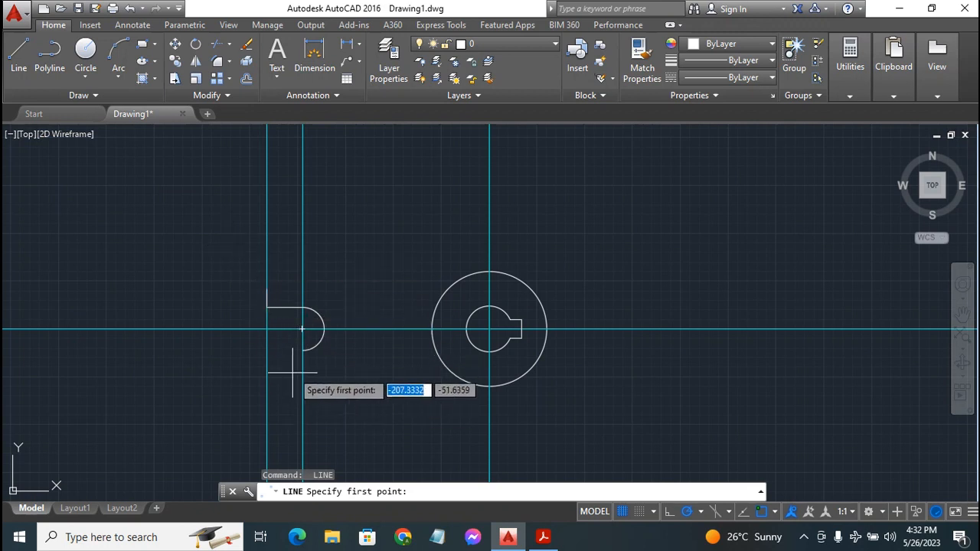
pyautogui.click(303, 350)
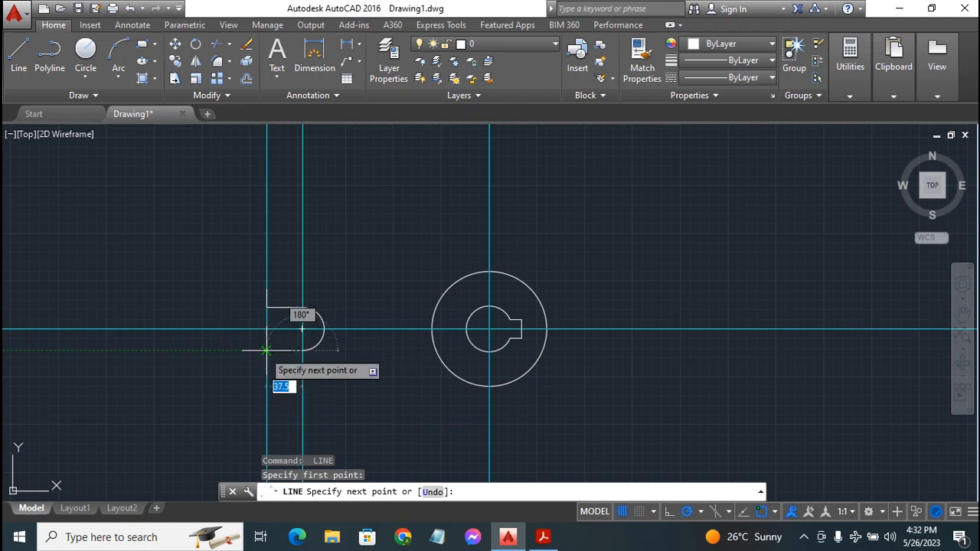
pyautogui.click(265, 350)
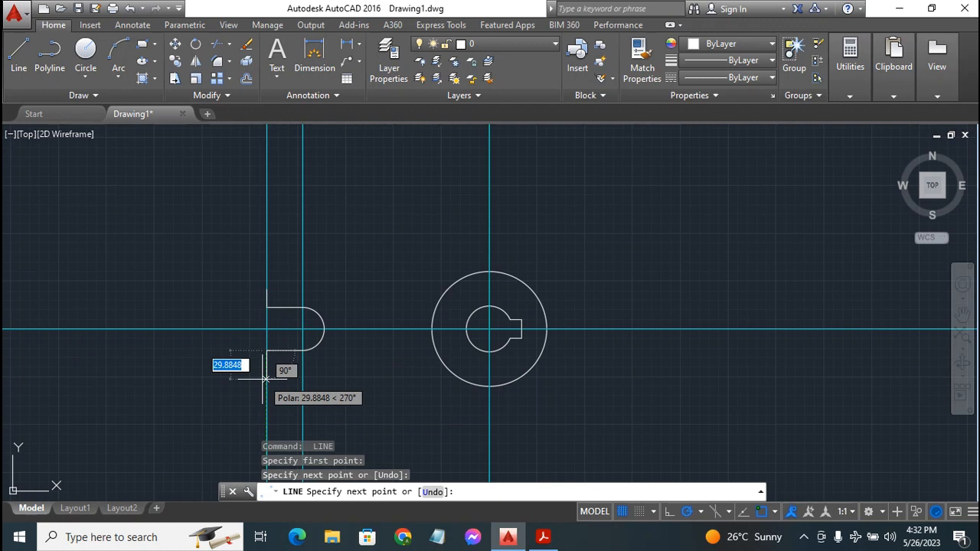
pyautogui.write('18.81')
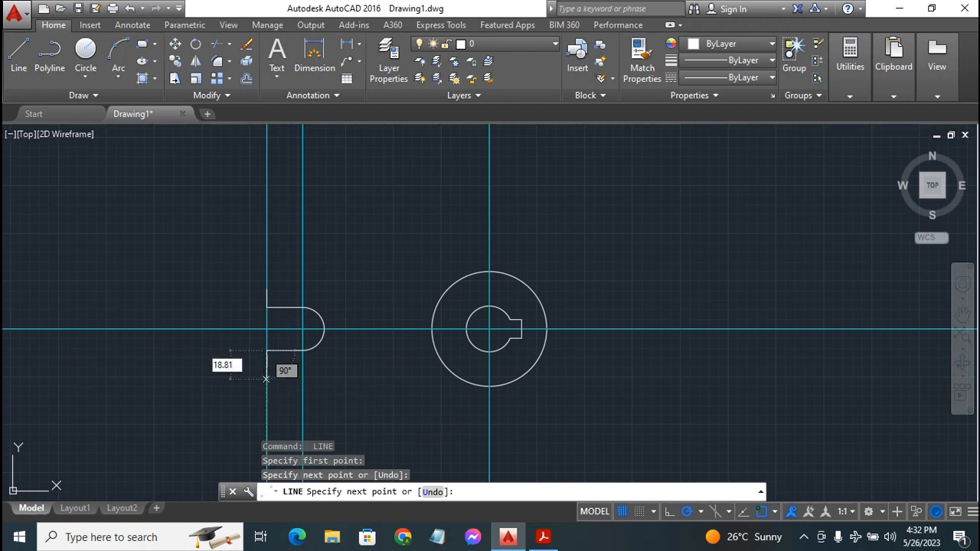
pyautogui.press('Return')
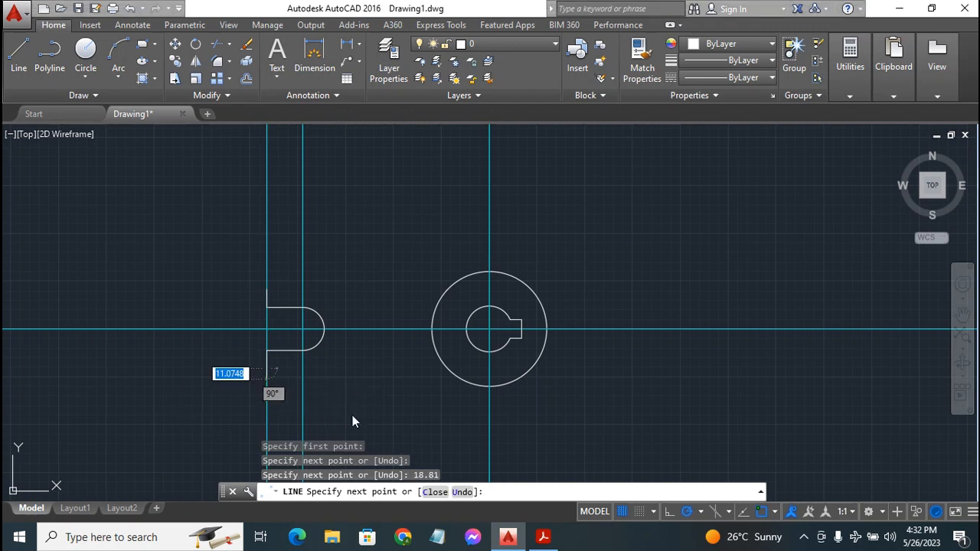
pyautogui.scroll(-5, 258, 346)
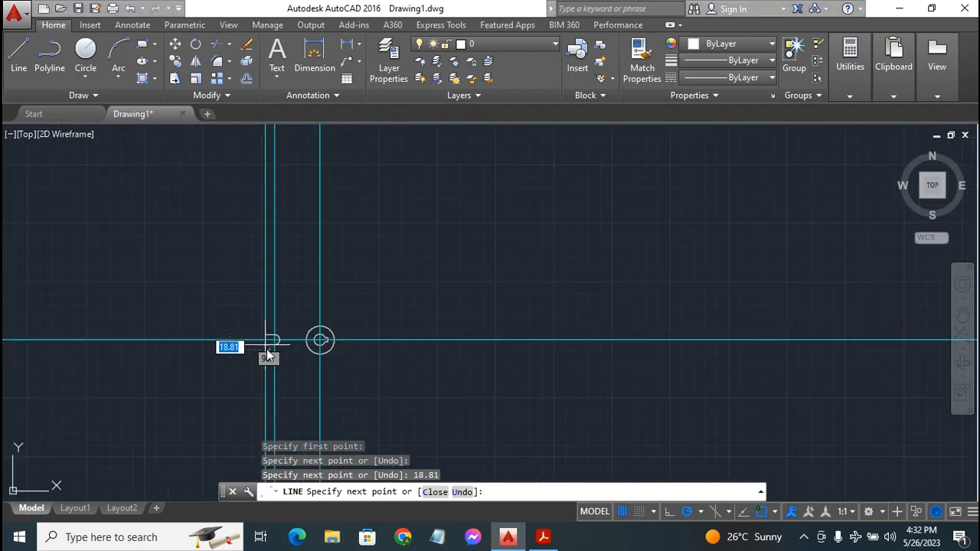
pyautogui.scroll(2, 297, 342)
pyautogui.scroll(4, 298, 338)
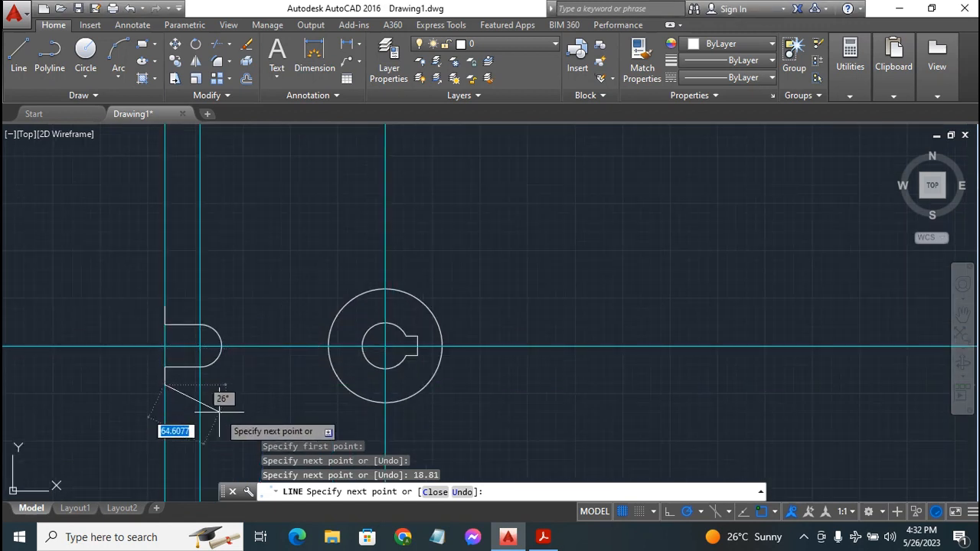
pyautogui.press('Escape')
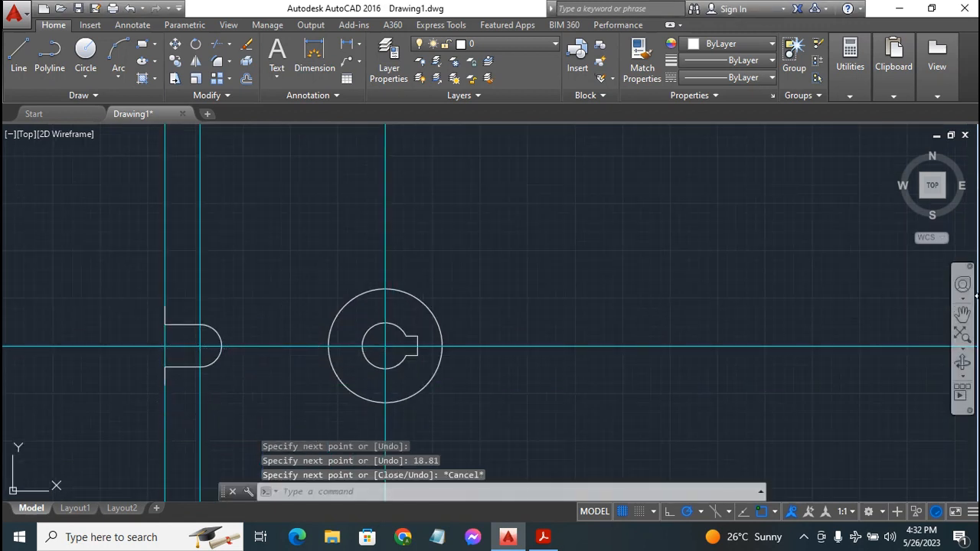
# Pan the drawing right and up, then bring up the Exercise 9 reference PDF
pyautogui.click(962, 313)
pyautogui.moveTo(557, 412)
pyautogui.mouseDown()
pyautogui.moveTo(659, 385)
pyautogui.moveTo(627, 394)
pyautogui.mouseUp()
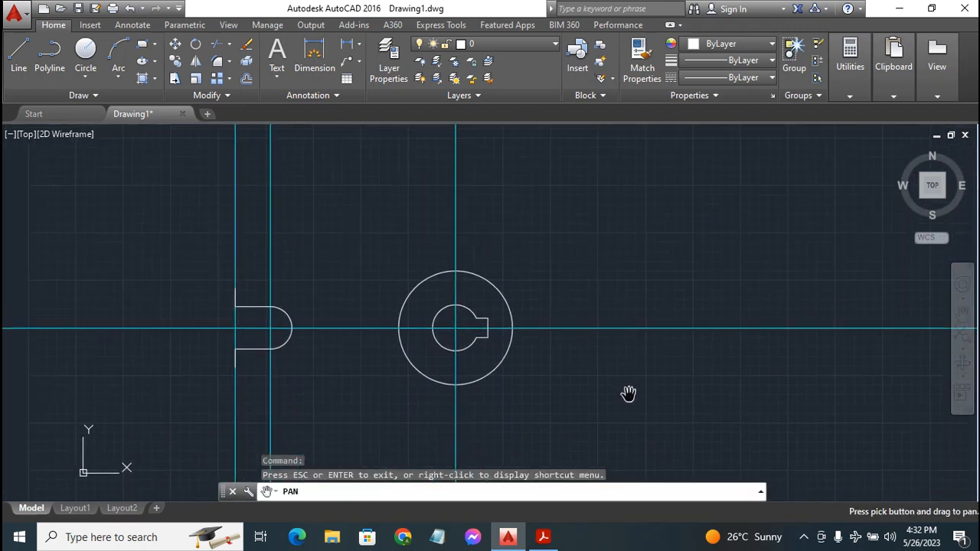
pyautogui.press('Escape')
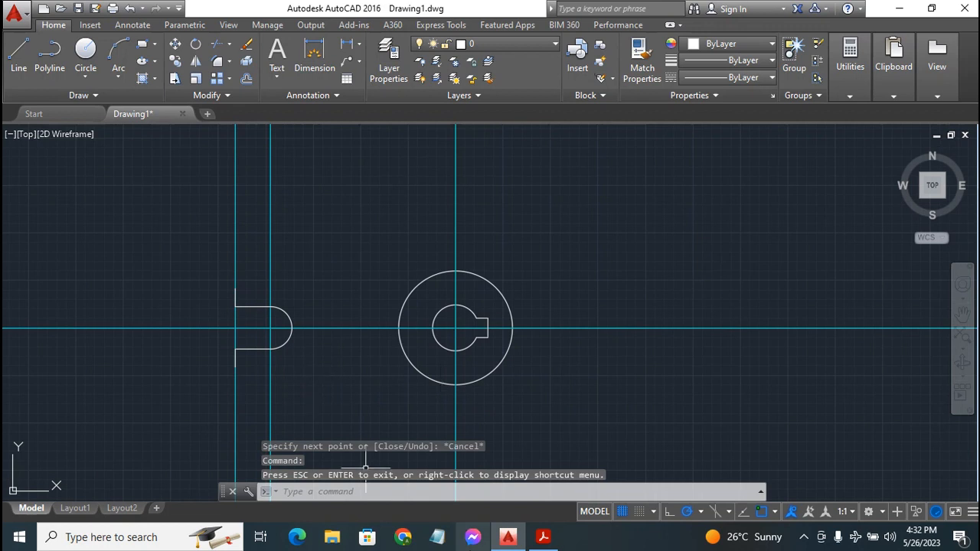
pyautogui.click(544, 538)
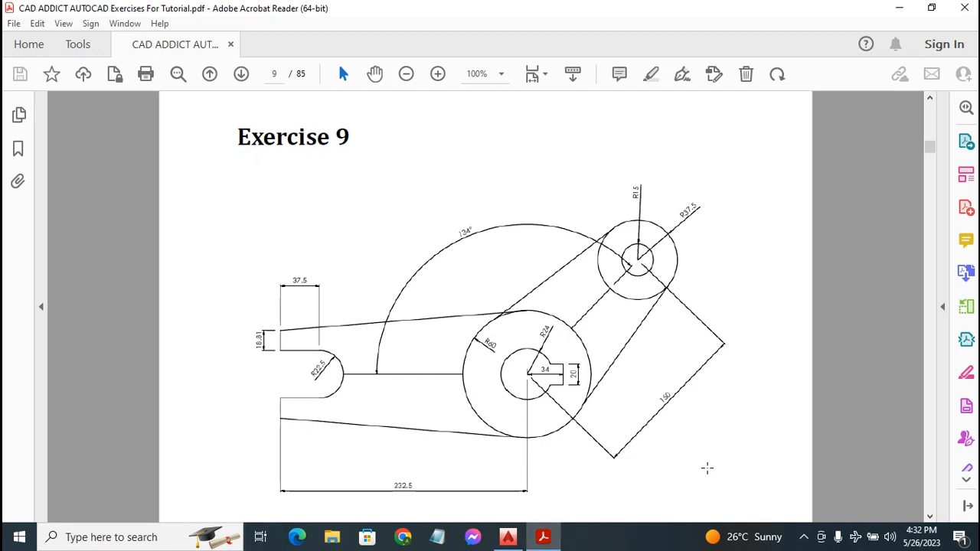
# Return to the AutoCAD drawing after checking the Exercise 9 reference sheet
pyautogui.click(508, 537)
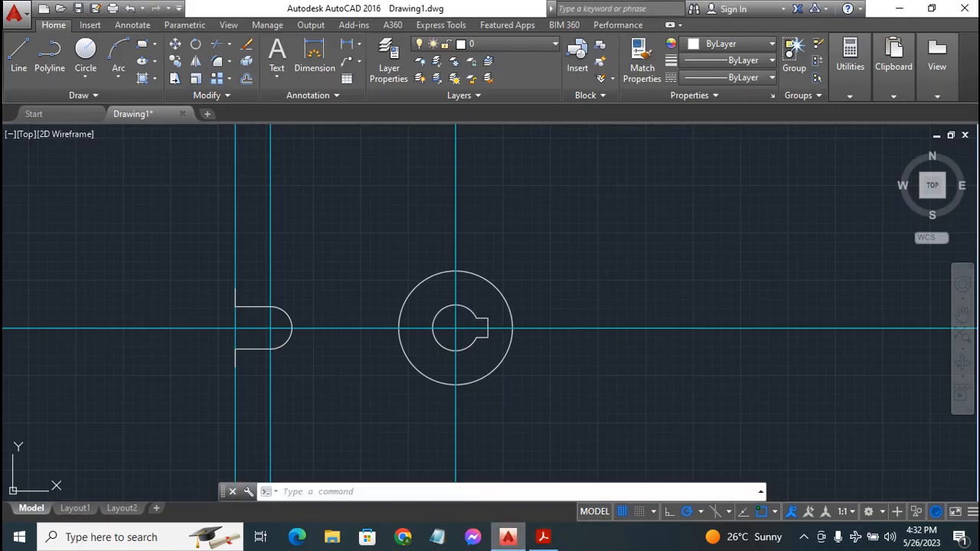
# Enable Tangent, Center, Intersection and Endpoint object snaps for the line command
pyautogui.click(18, 55)
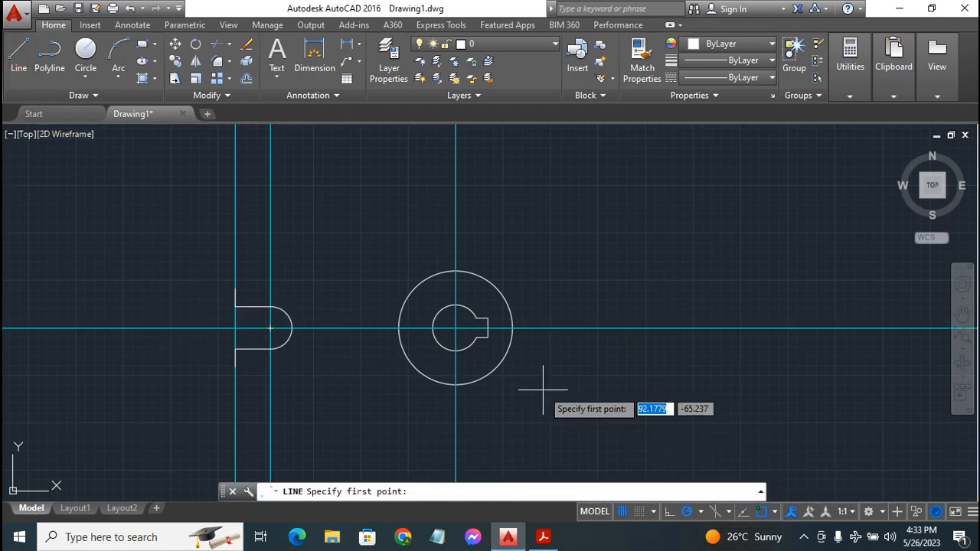
pyautogui.click(775, 512)
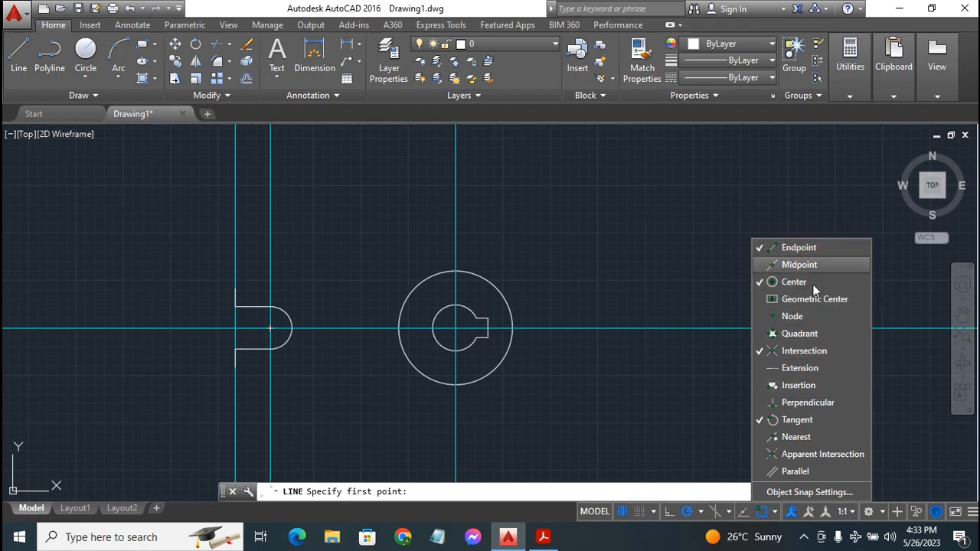
pyautogui.click(645, 413)
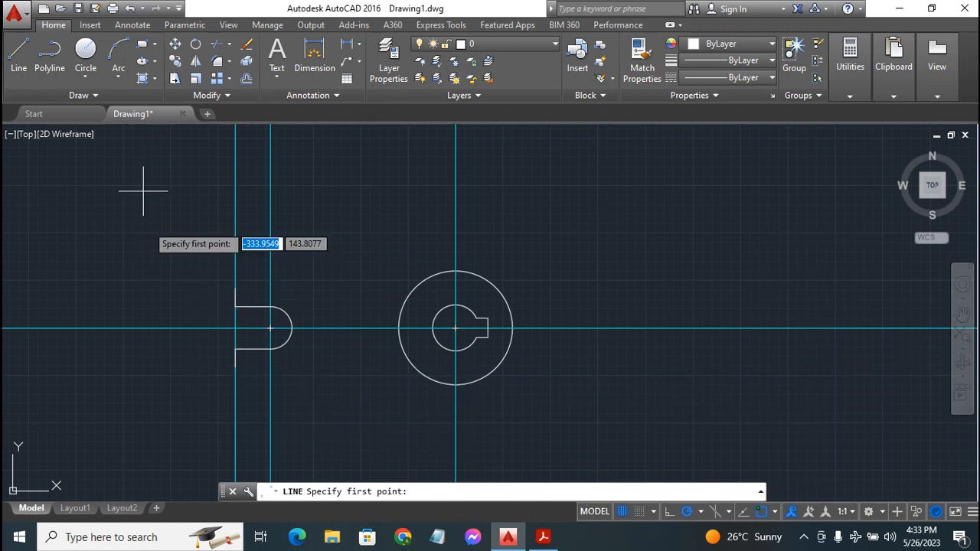
# Draw lines from the lower and upper vertical edge ends tangent to the hub circle
pyautogui.click(16, 55)
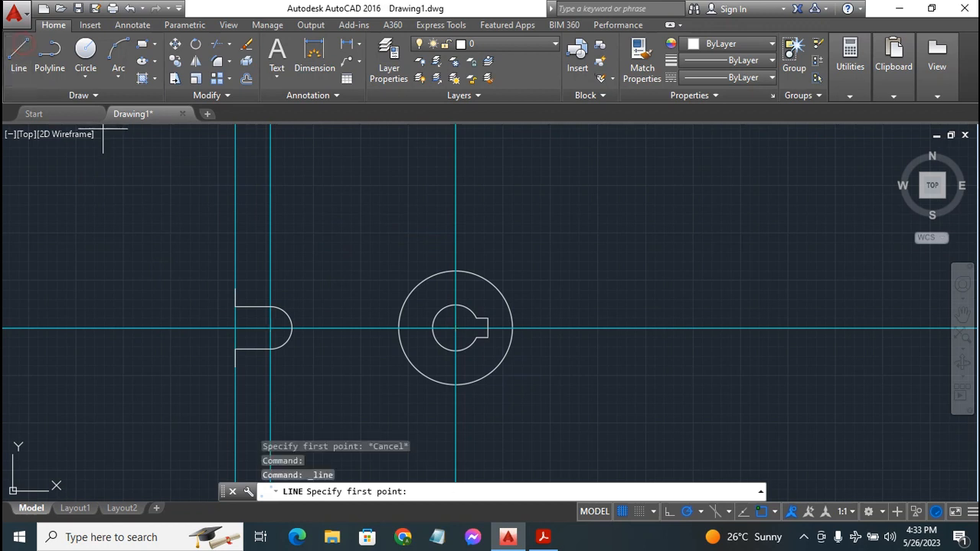
pyautogui.click(234, 368)
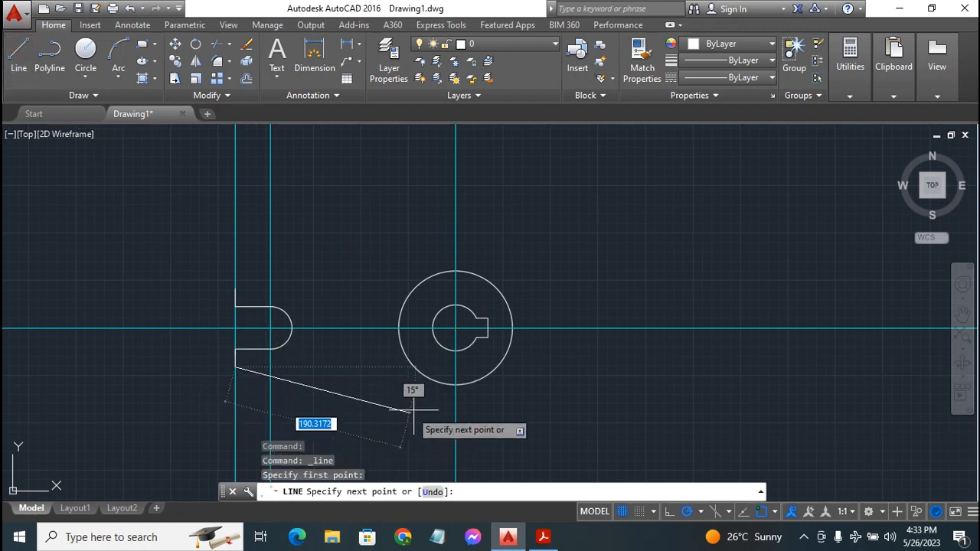
pyautogui.click(451, 386)
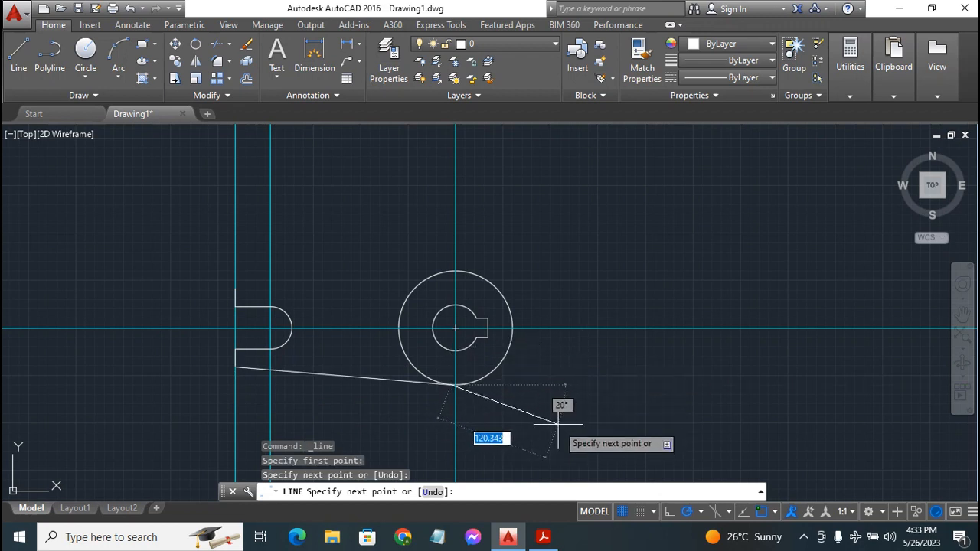
pyautogui.press('Escape')
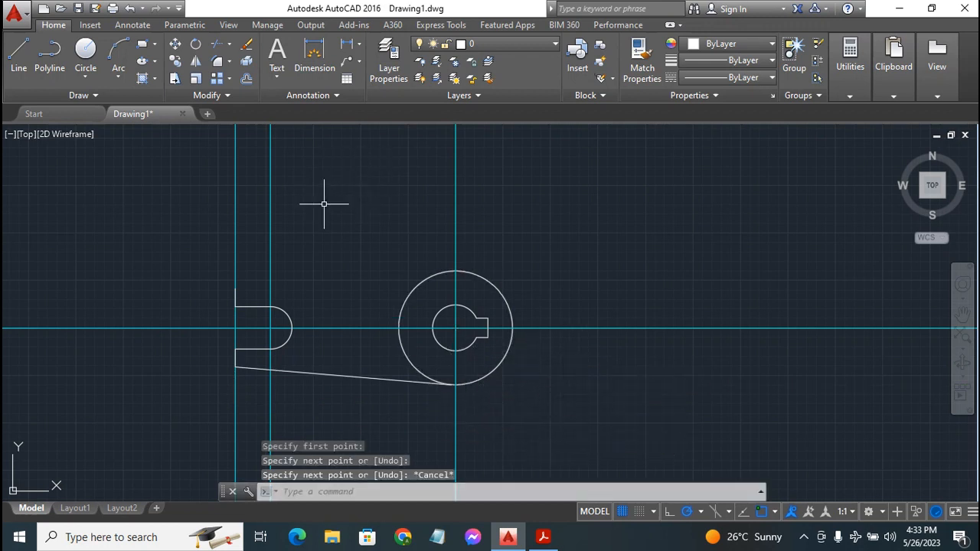
pyautogui.write('l')
pyautogui.press('Return')
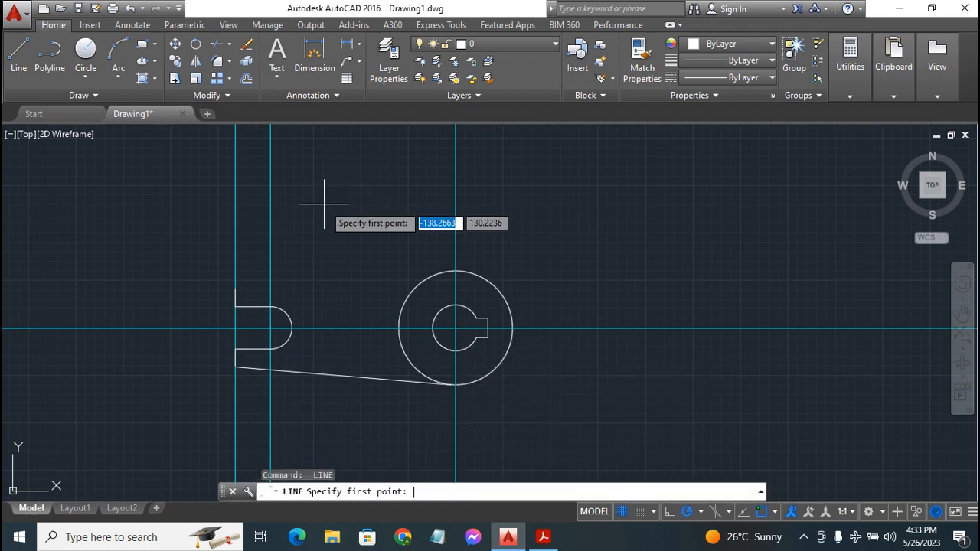
pyautogui.click(235, 289)
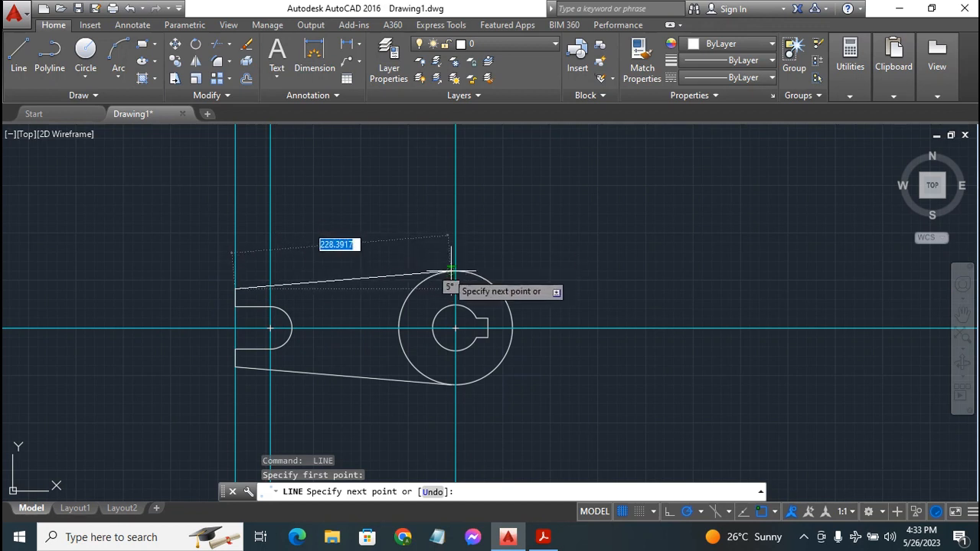
pyautogui.click(453, 271)
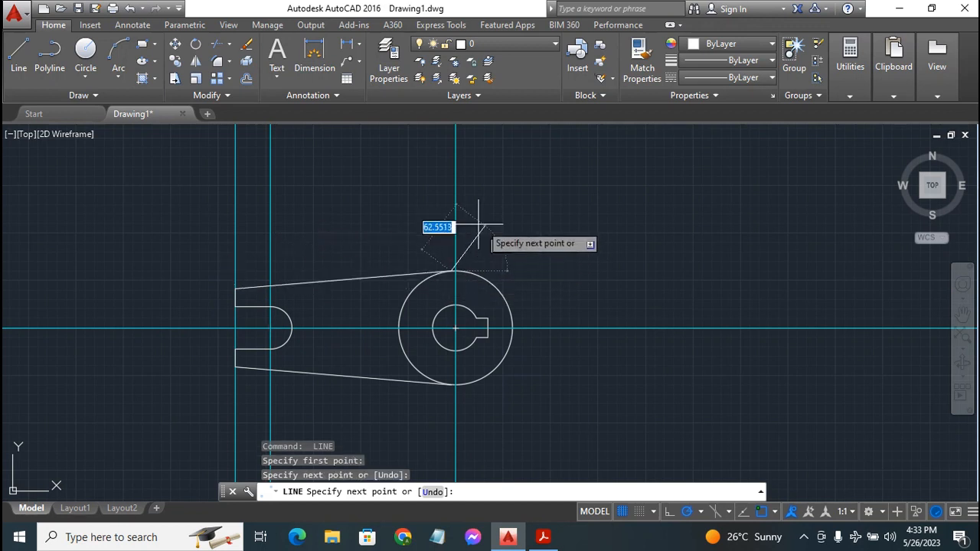
pyautogui.press('Escape')
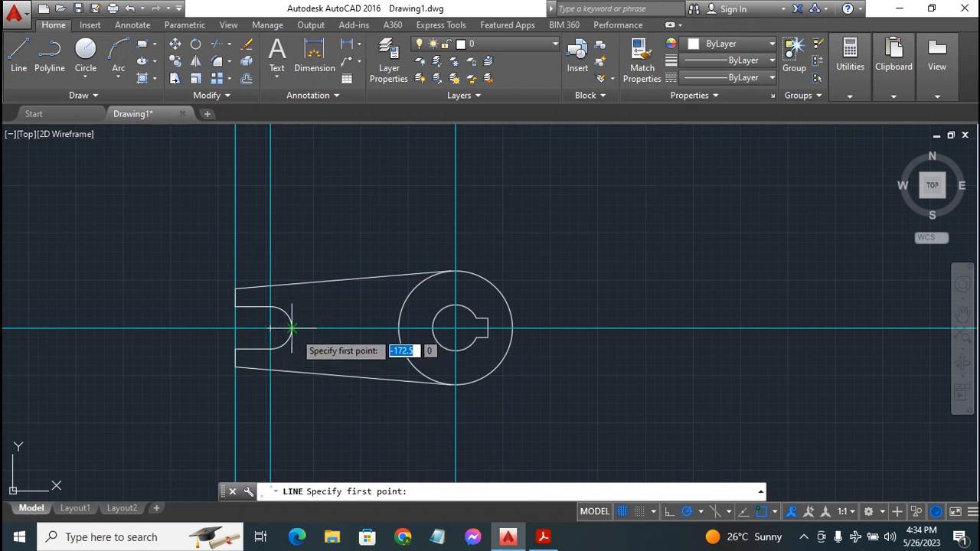
# Draw a horizontal line from the slot arc's rightmost point to the hub circle
pyautogui.click(291, 328)
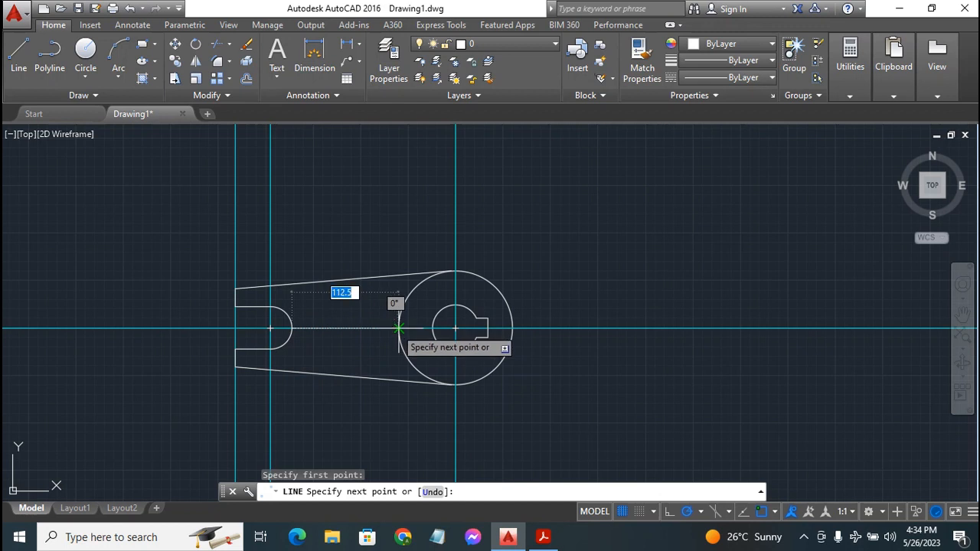
pyautogui.click(398, 329)
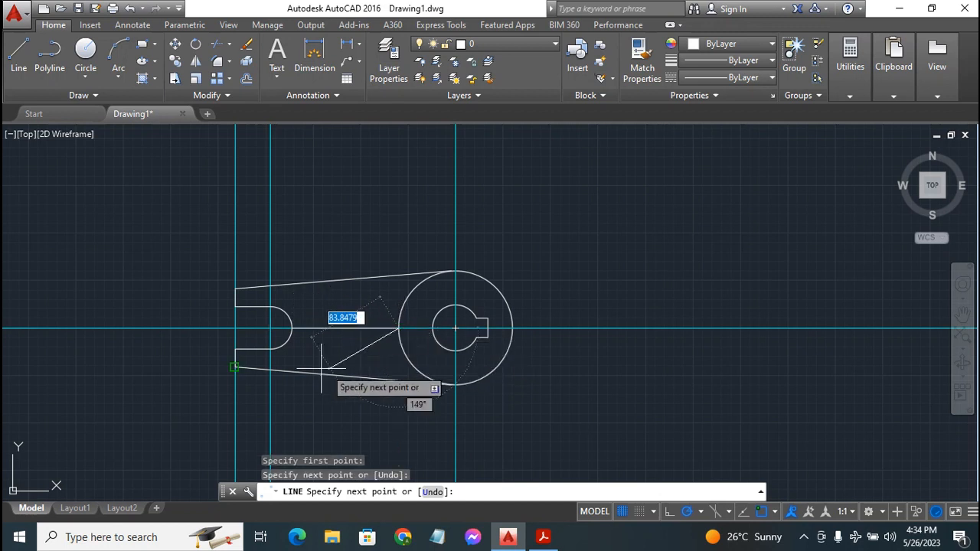
pyautogui.press('Escape')
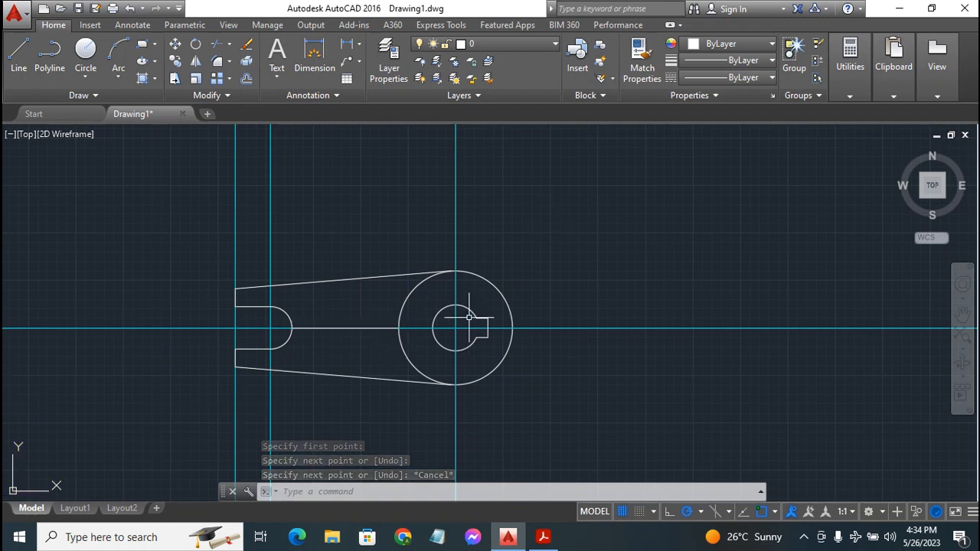
pyautogui.click(544, 538)
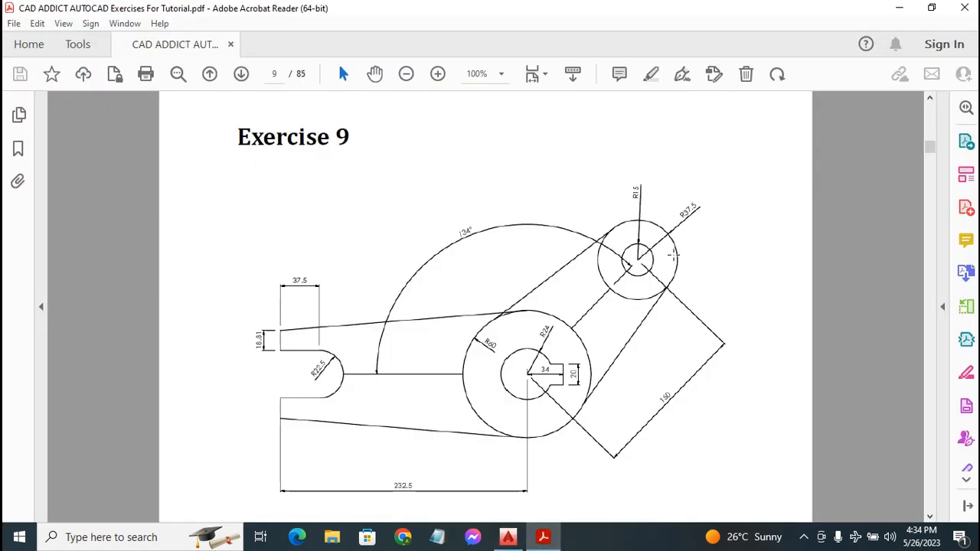
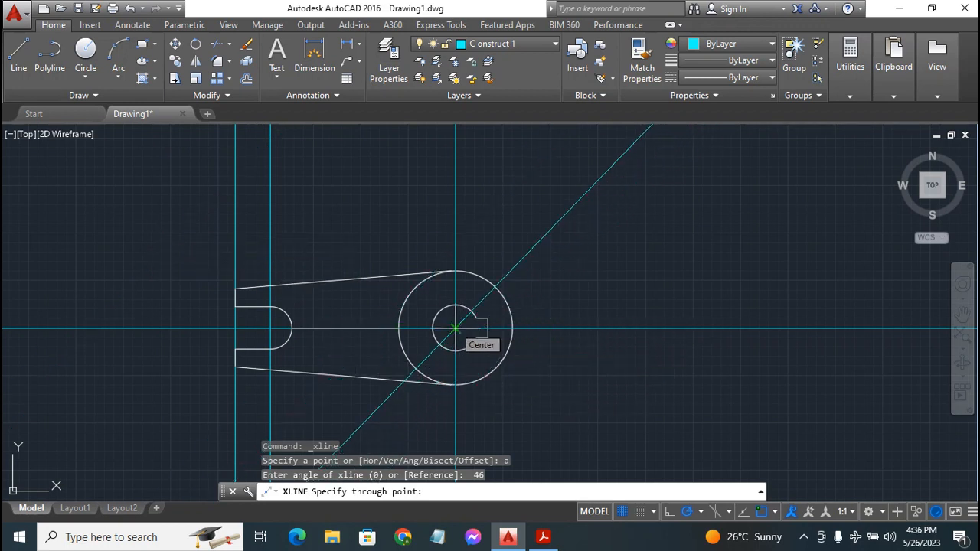
# Fix the 46° construction line through the large circle's centre, then bring up the Exercise 9 PDF
pyautogui.click(455, 328)
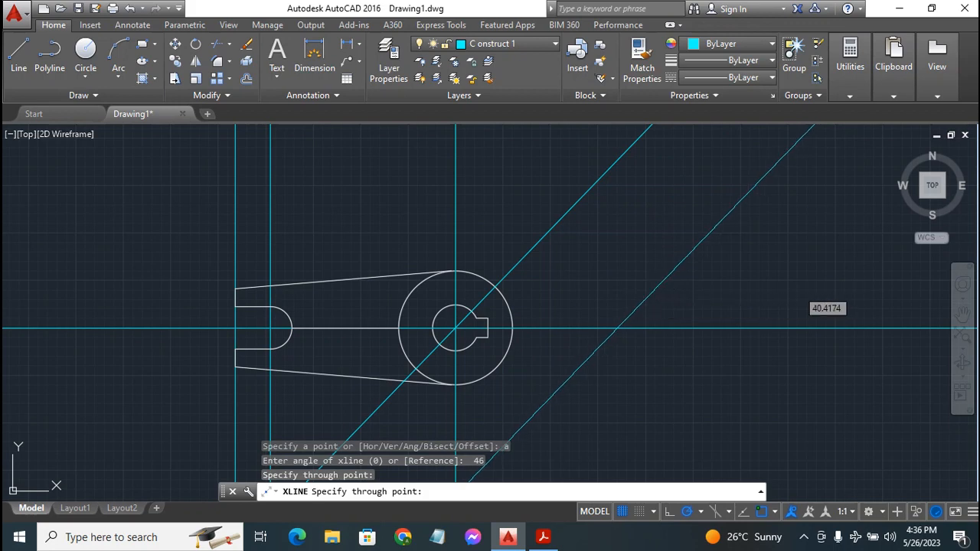
pyautogui.press('Escape')
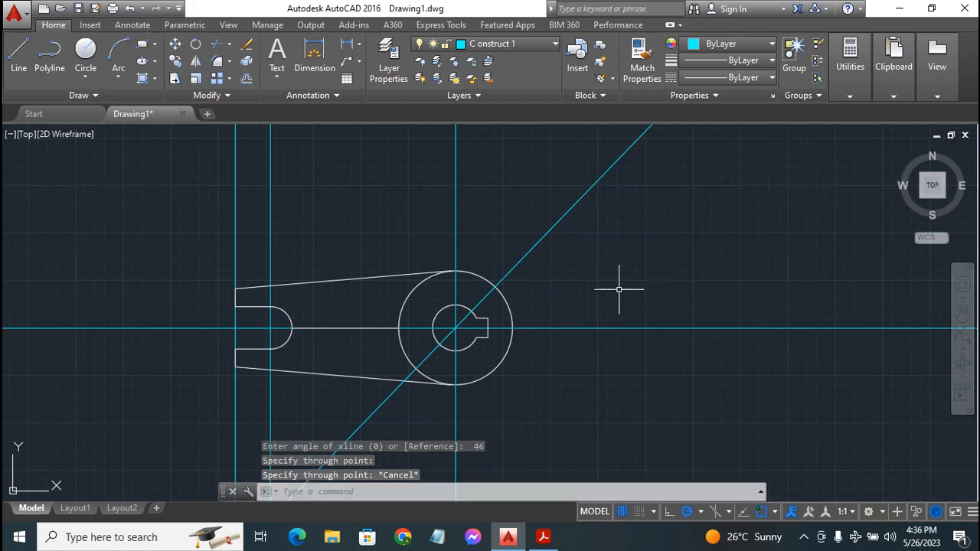
pyautogui.click(543, 537)
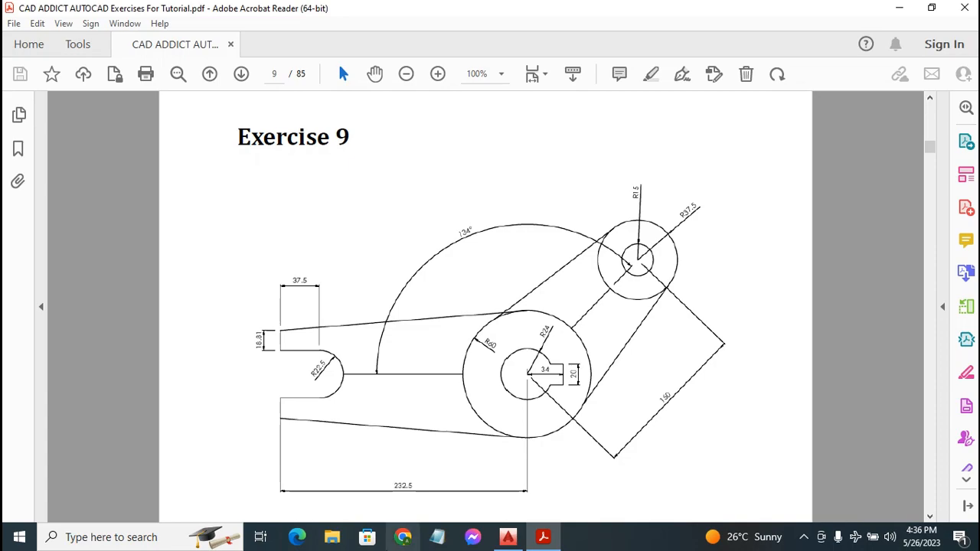
# Return to the AutoCAD drawing after reviewing the Exercise 9 reference
pyautogui.click(506, 538)
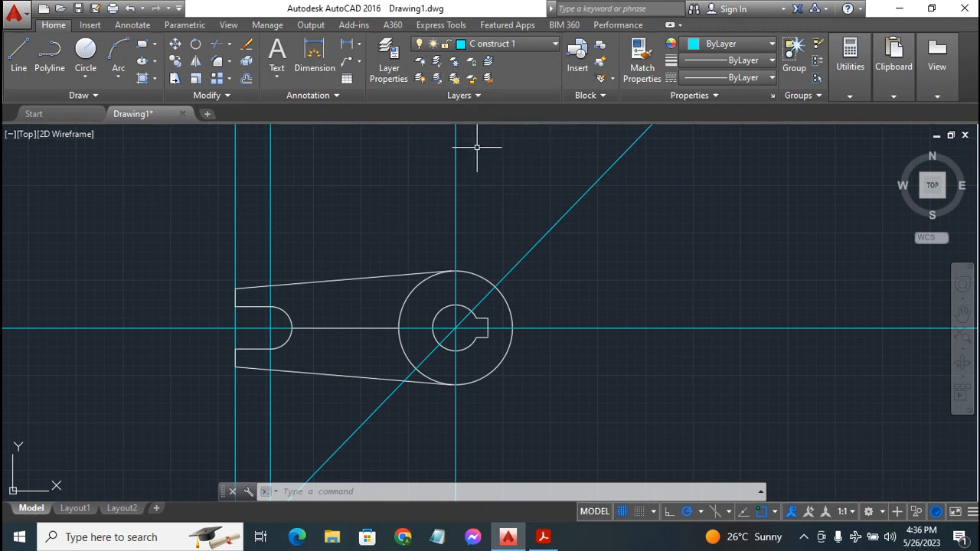
# On layer 0, draw a 150-unit line at 46° from the large circle's centre
pyautogui.click(494, 43)
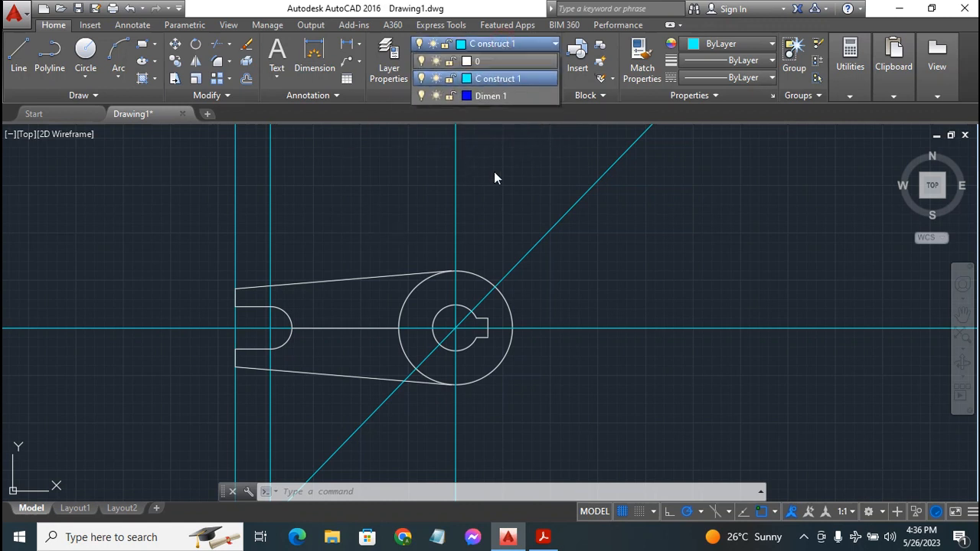
pyautogui.click(525, 60)
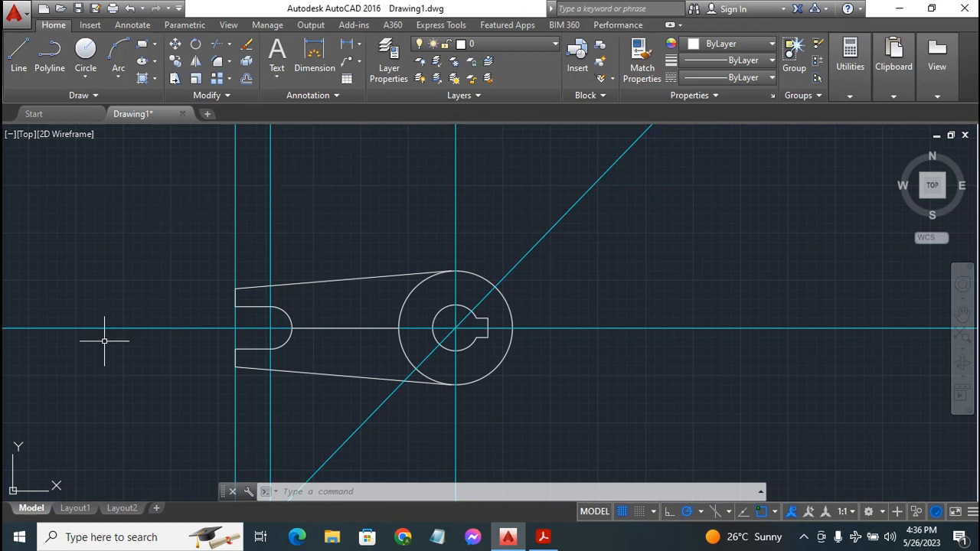
pyautogui.click(20, 55)
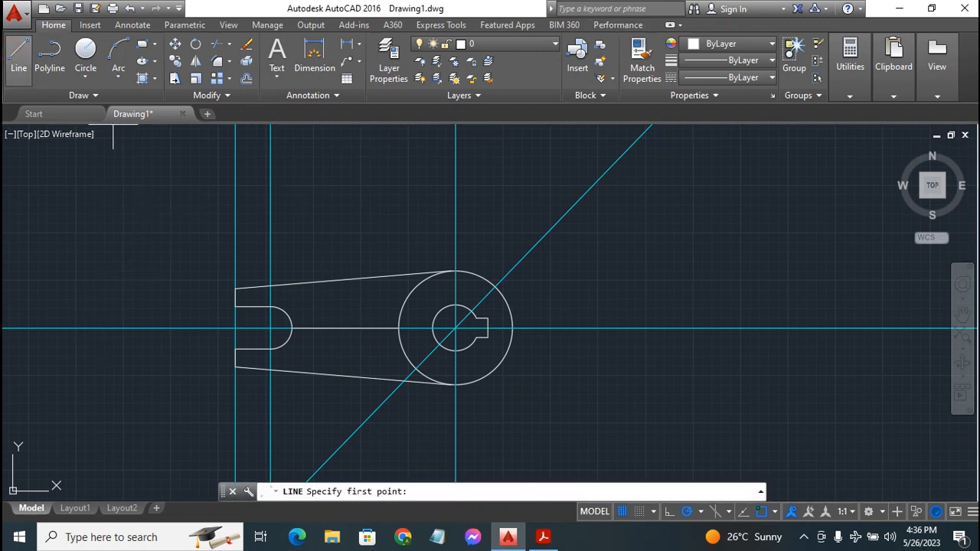
pyautogui.click(455, 327)
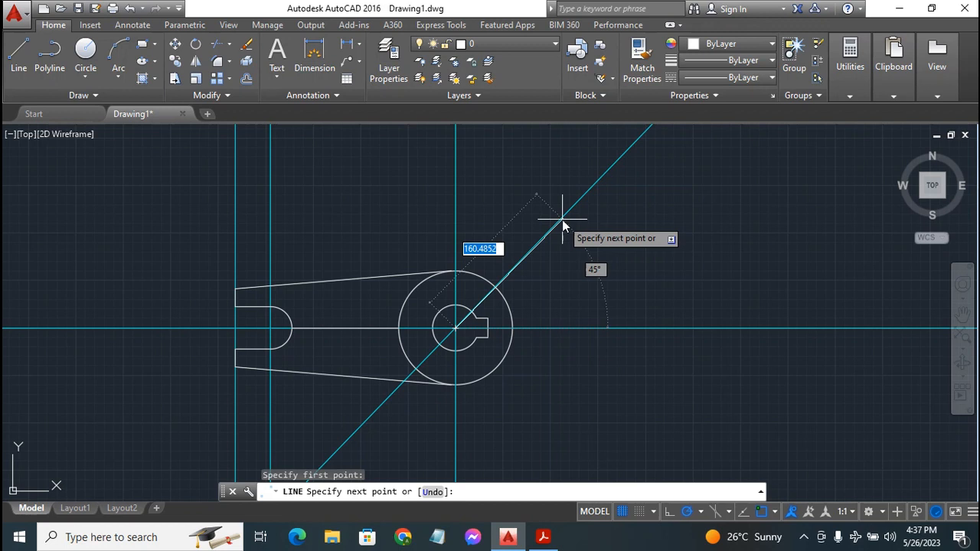
pyautogui.write('15')
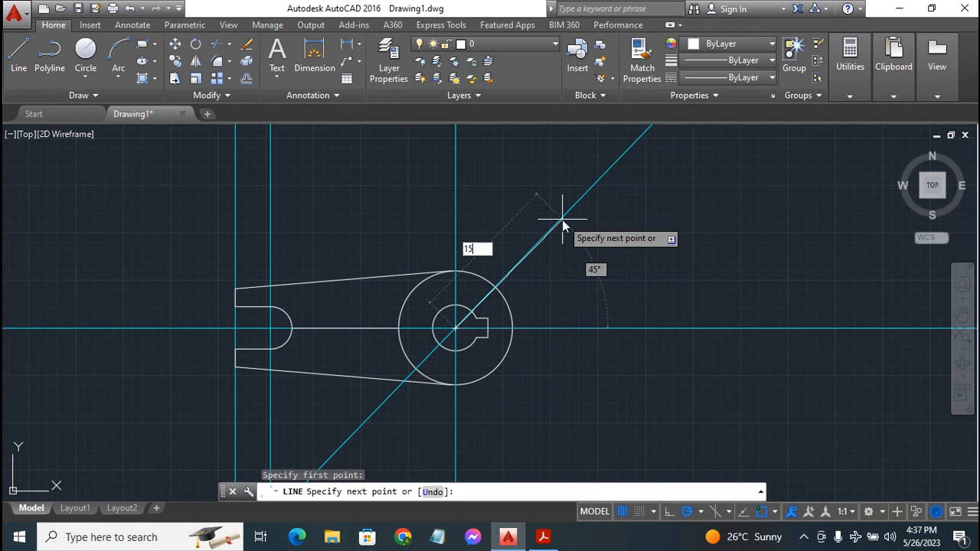
pyautogui.write('0')
pyautogui.press('Return')
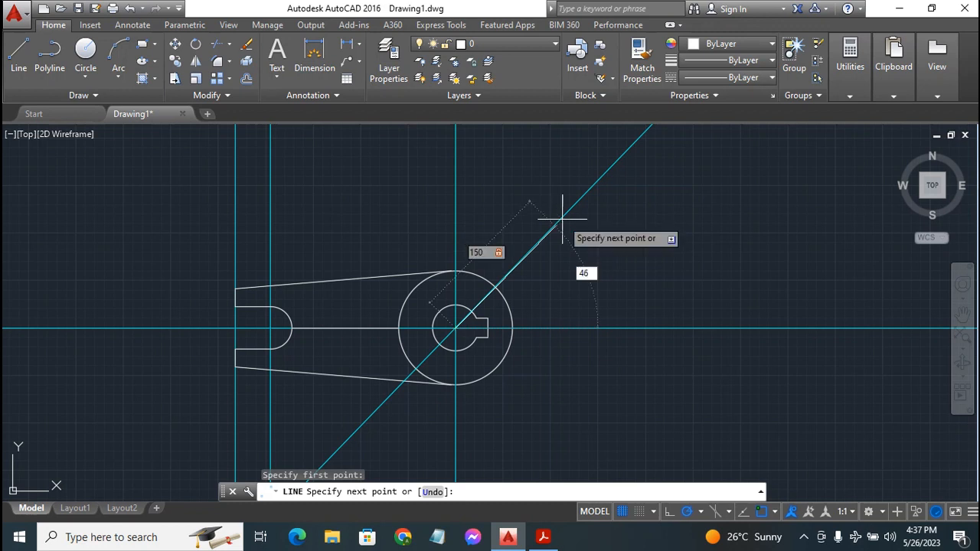
pyautogui.press('Return')
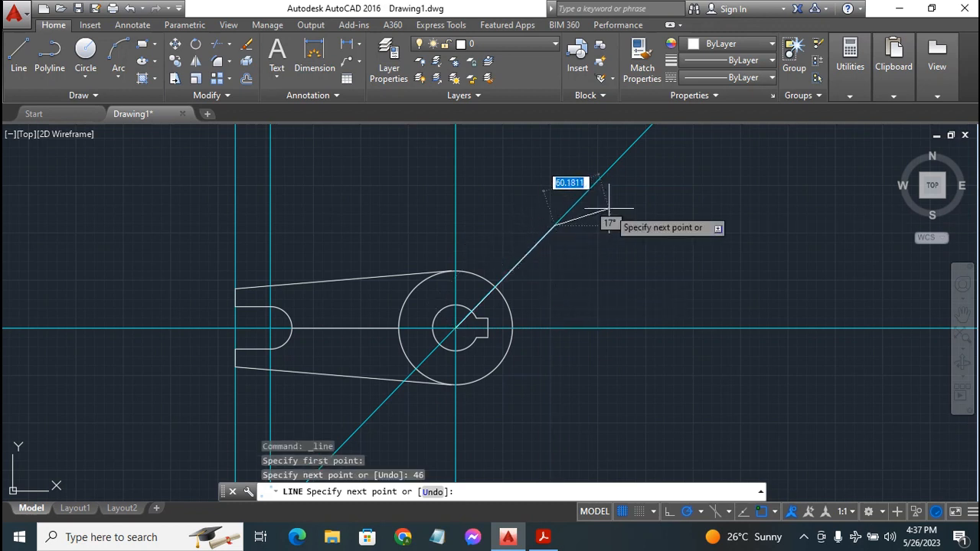
pyautogui.press('Escape')
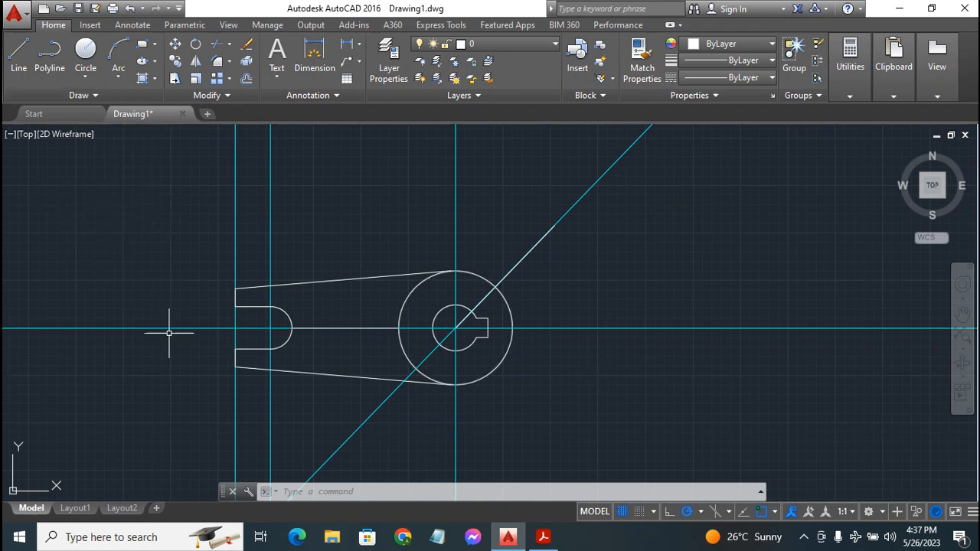
# Draw concentric circles of radius 15 and 37.5 at the diagonal line's far end
pyautogui.click(86, 49)
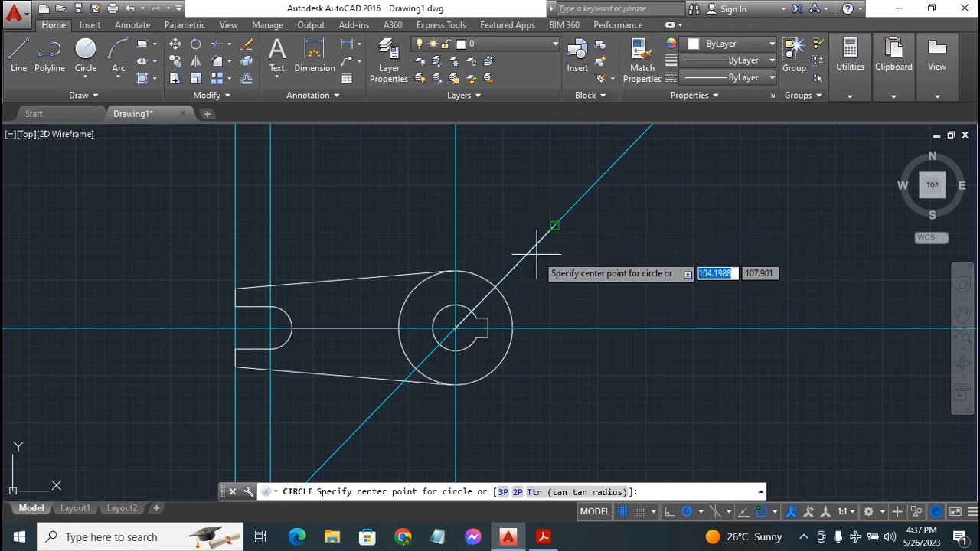
pyautogui.click(554, 225)
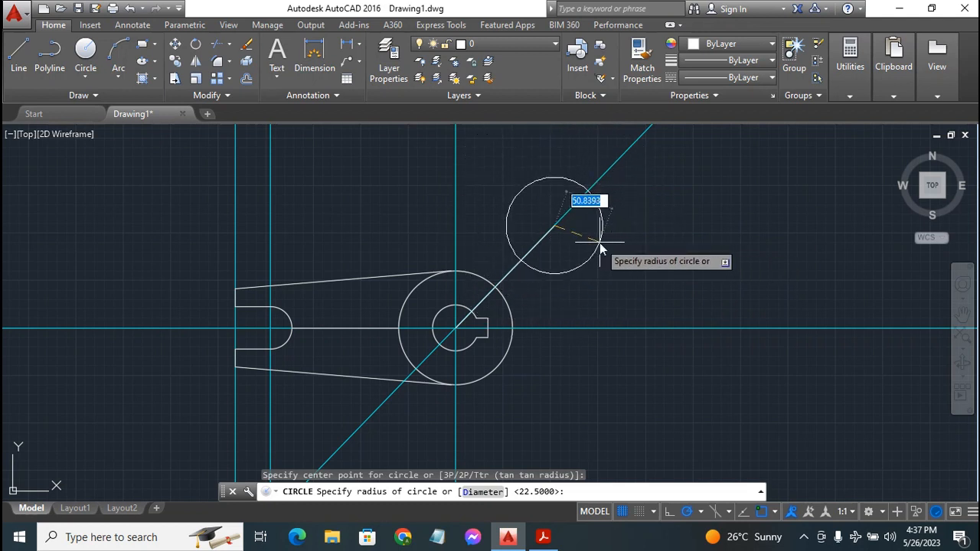
pyautogui.write('15')
pyautogui.press('Return')
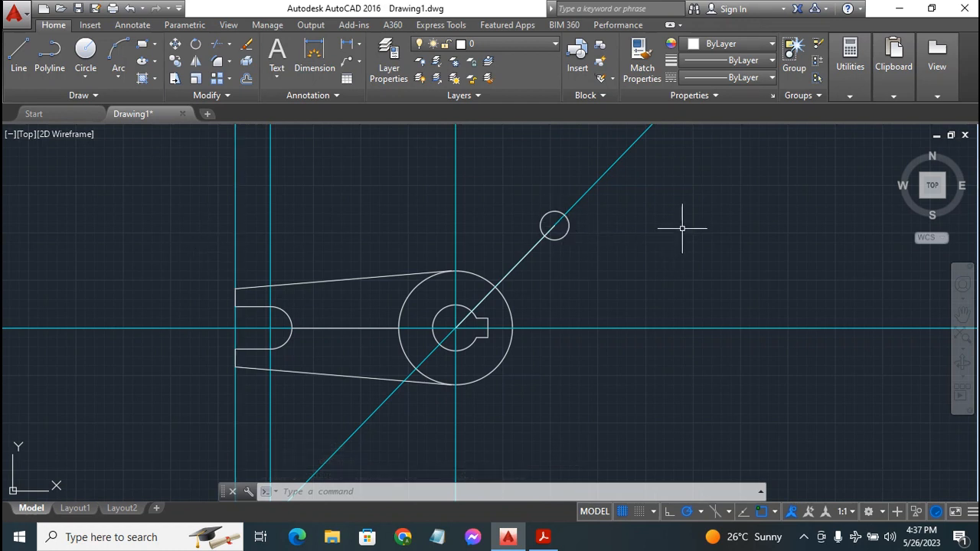
pyautogui.press('Return')
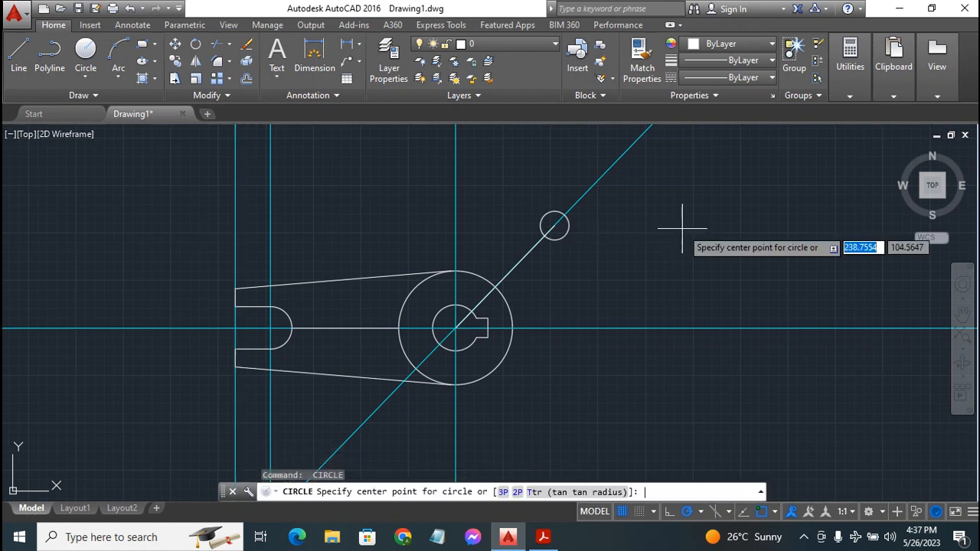
pyautogui.click(554, 225)
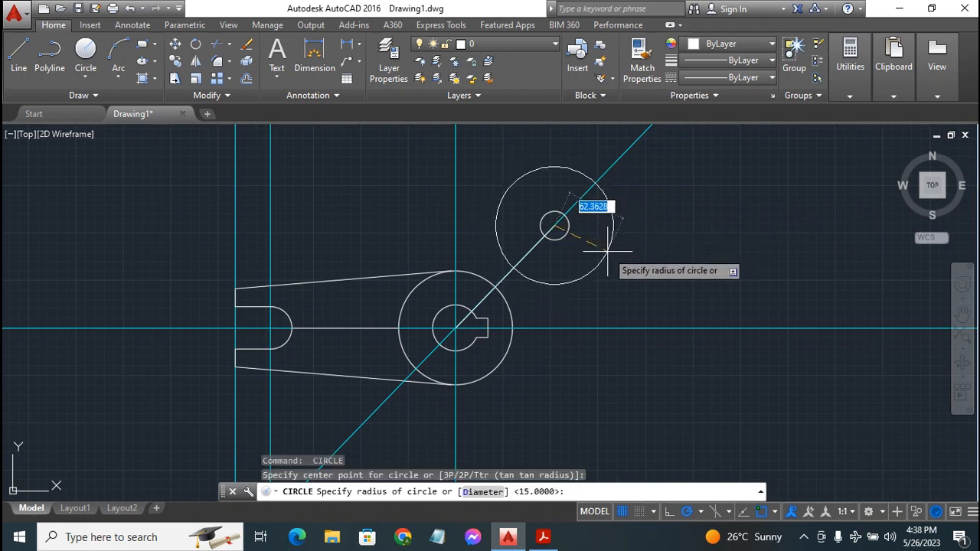
pyautogui.write('37')
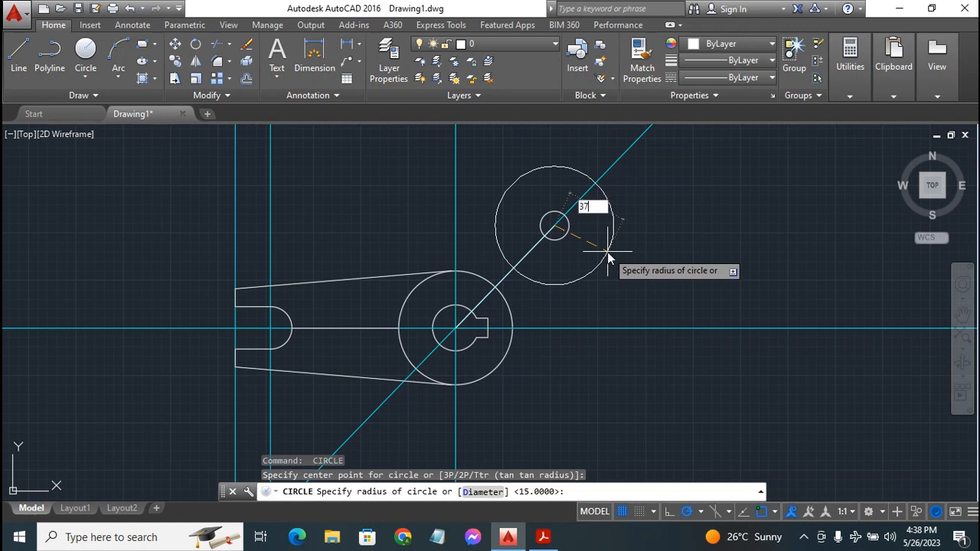
pyautogui.write('.5')
pyautogui.press('Return')
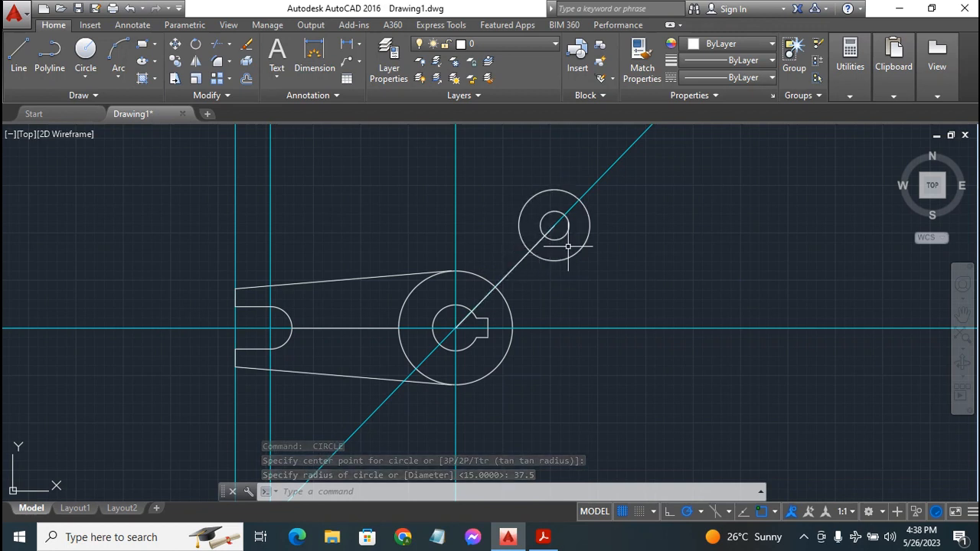
# Erase the temporary diagonal line and bring up the Exercise 9 PDF
pyautogui.click(512, 269)
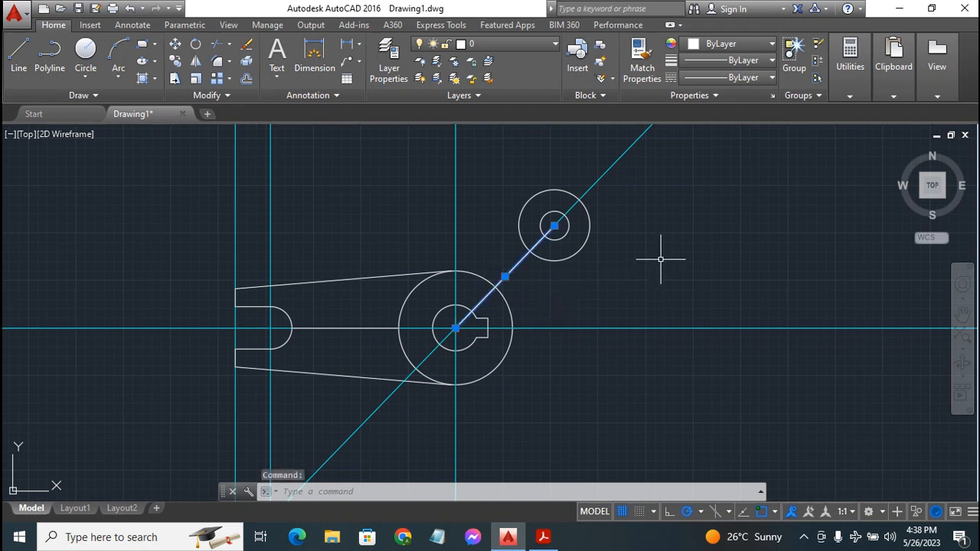
pyautogui.press('Delete')
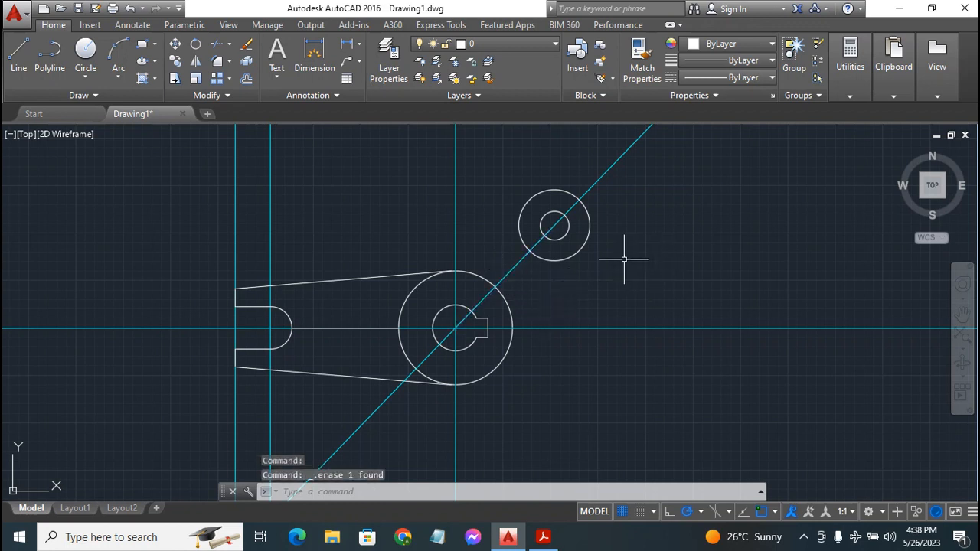
pyautogui.click(542, 537)
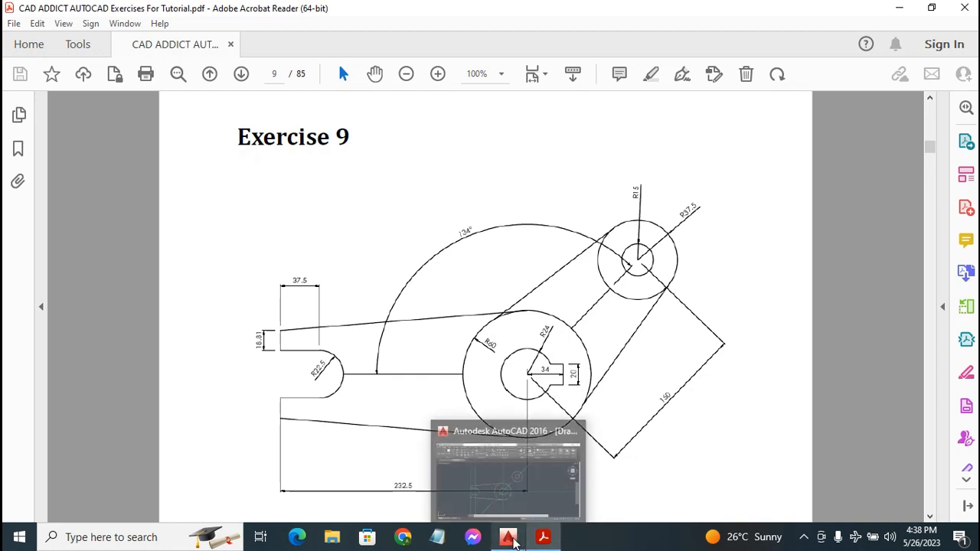
# Return to AutoCAD after rechecking the R15 and R37.5 circles in the PDF
pyautogui.click(508, 536)
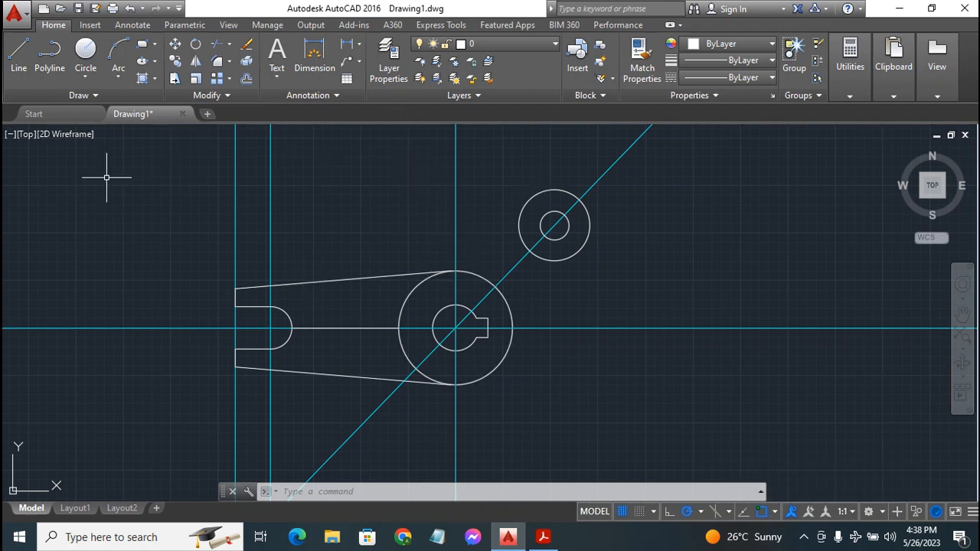
# Start a line with object snapping limited to Tangent only
pyautogui.click(18, 52)
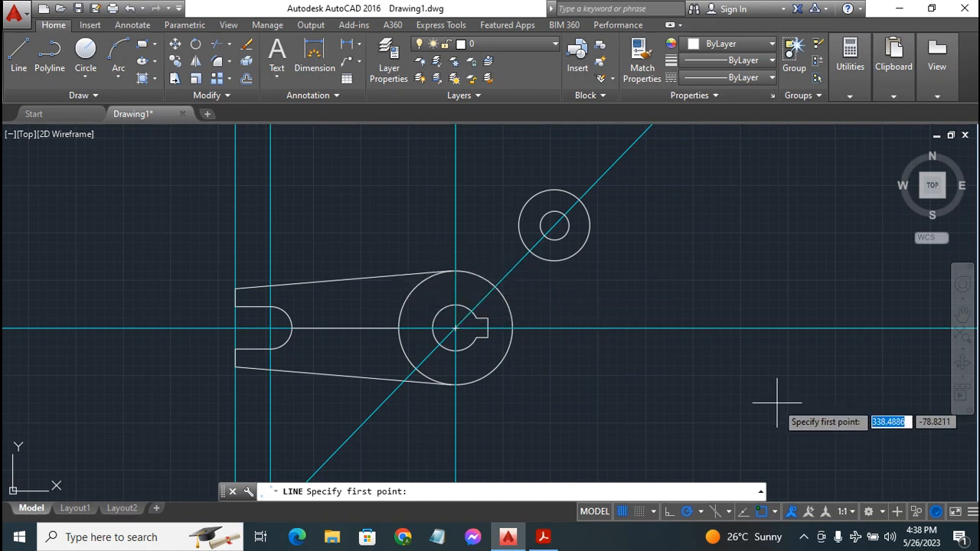
pyautogui.click(775, 512)
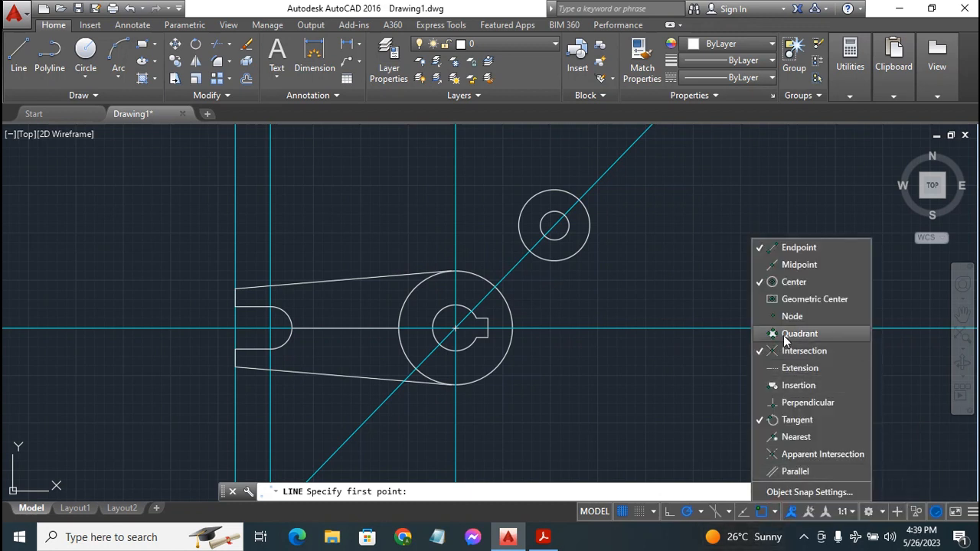
pyautogui.click(796, 248)
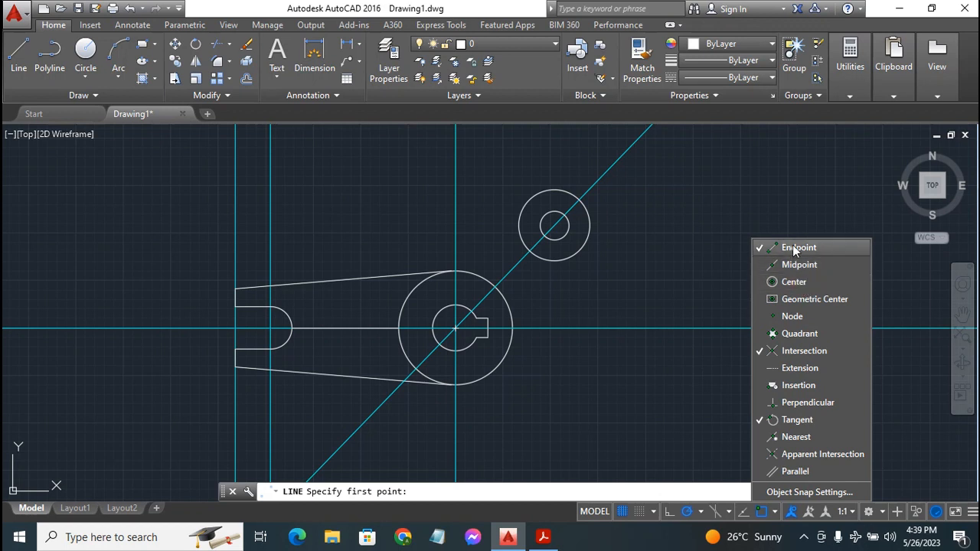
pyautogui.click(805, 350)
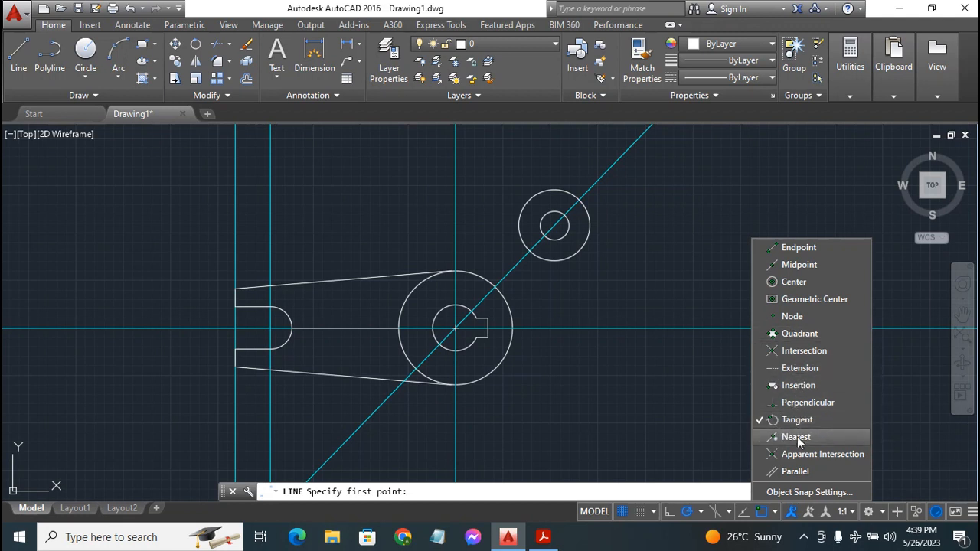
pyautogui.click(776, 513)
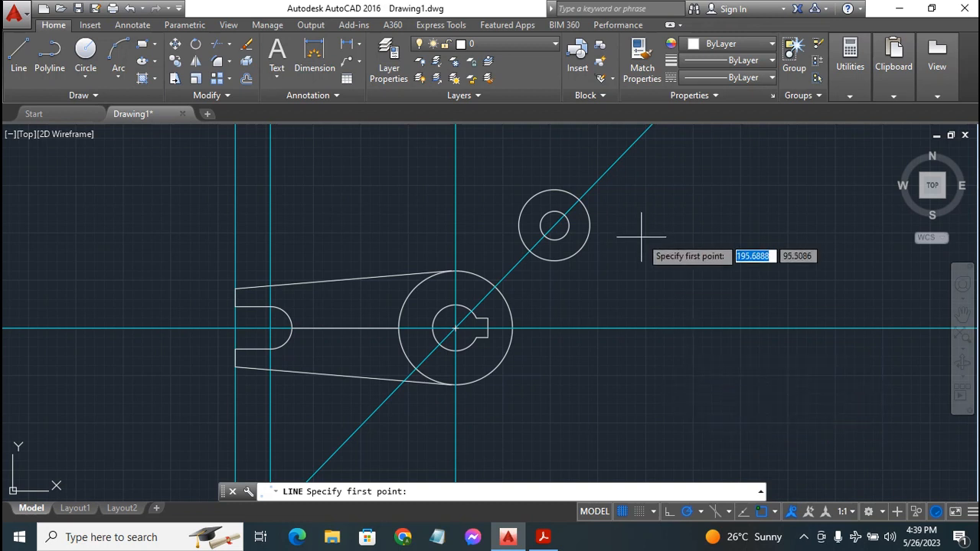
# Draw the upper and lower tangent lines from the large circle to the R37.5 circle, then view the PDF
pyautogui.click(422, 280)
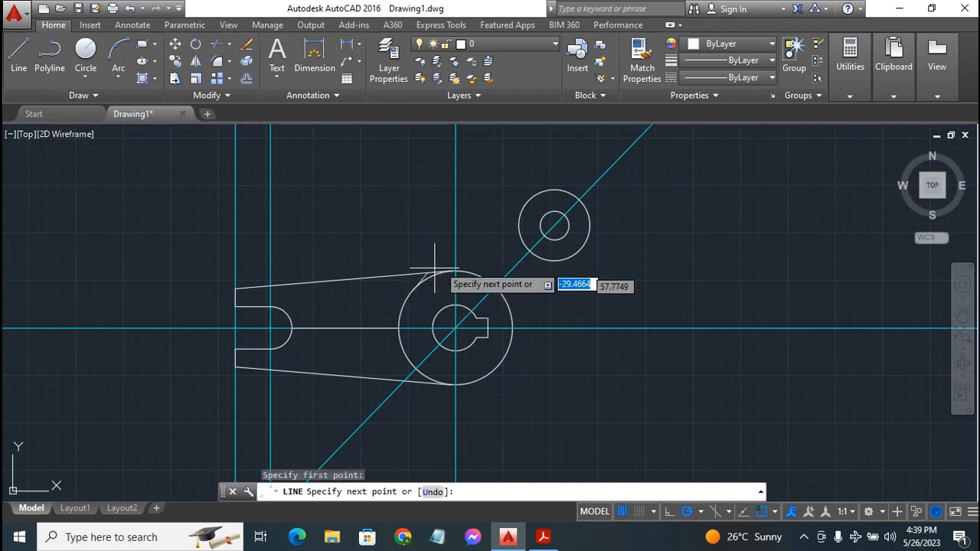
pyautogui.click(532, 191)
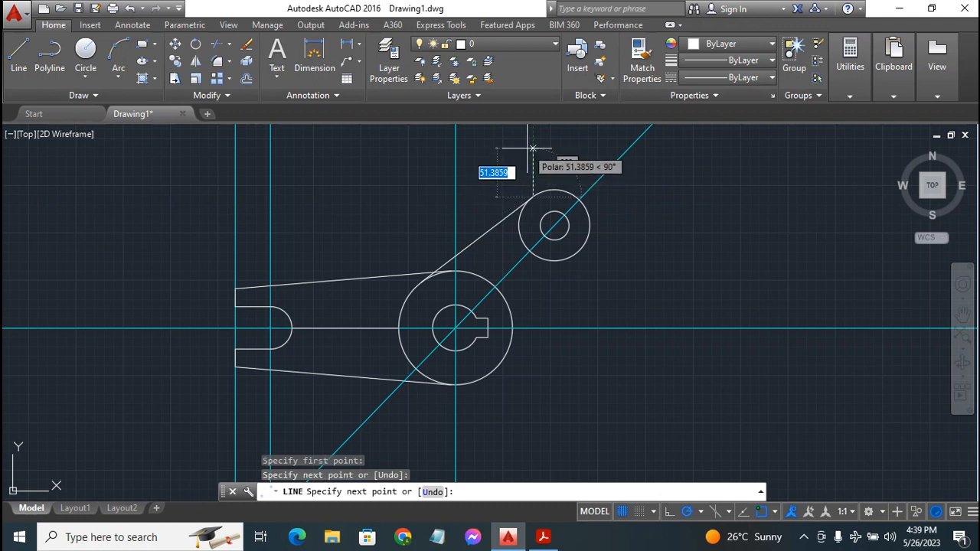
pyautogui.press('Escape')
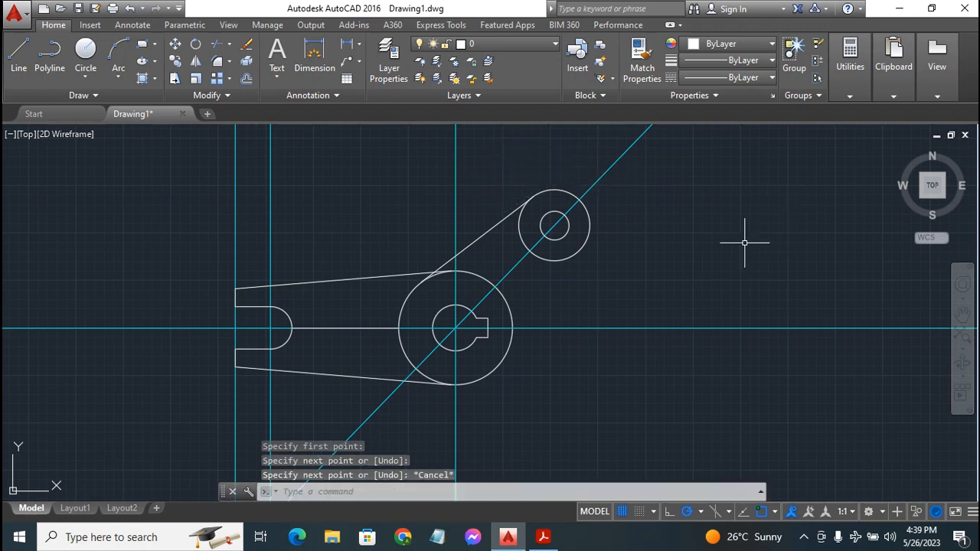
pyautogui.press('Return')
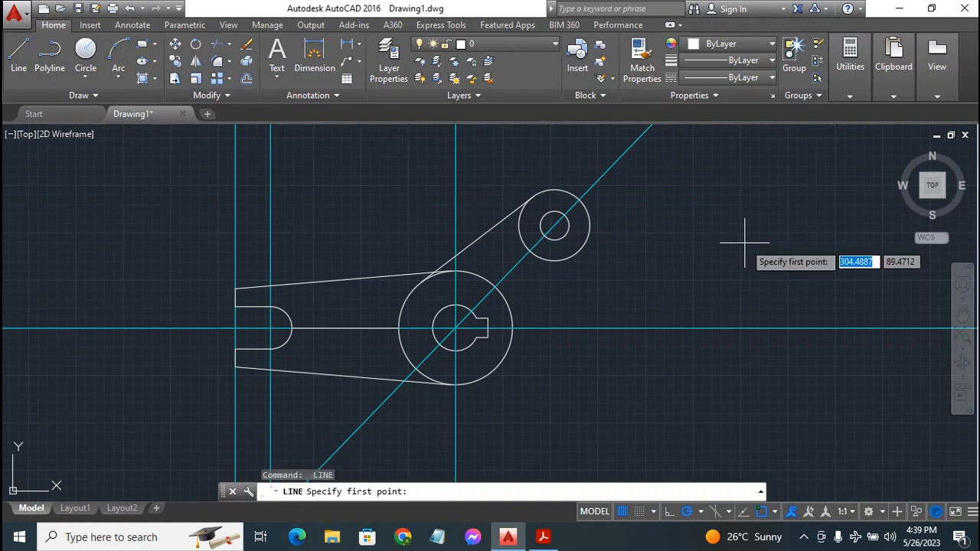
pyautogui.click(485, 376)
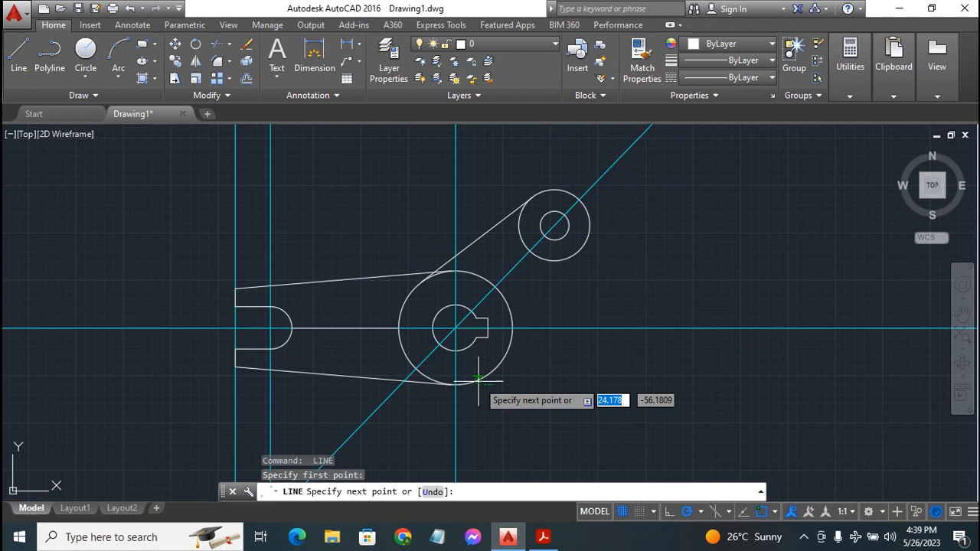
pyautogui.click(584, 246)
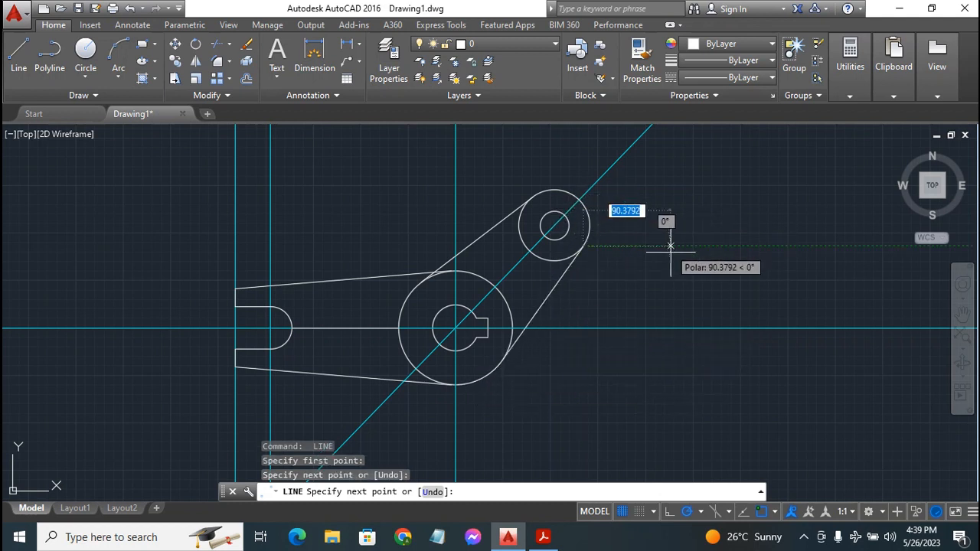
pyautogui.press('Escape')
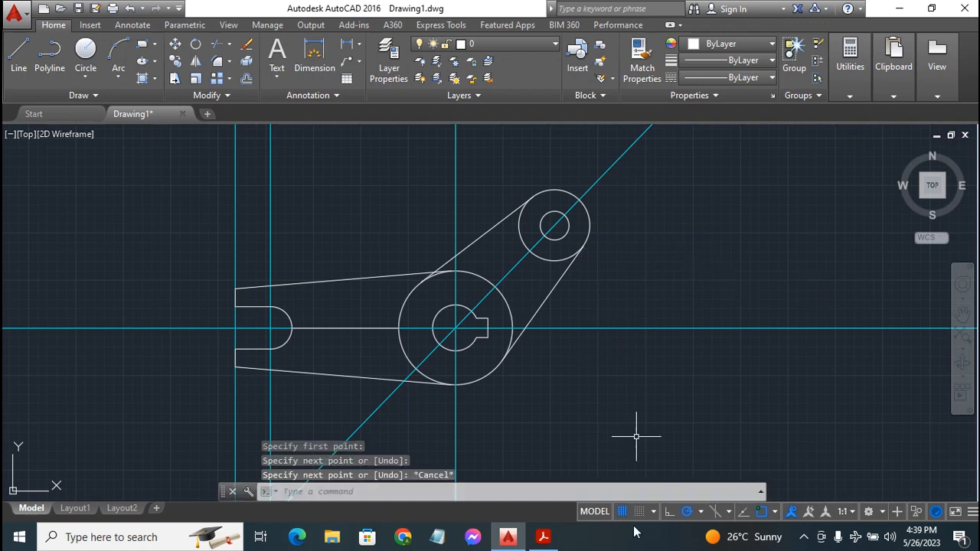
pyautogui.click(545, 537)
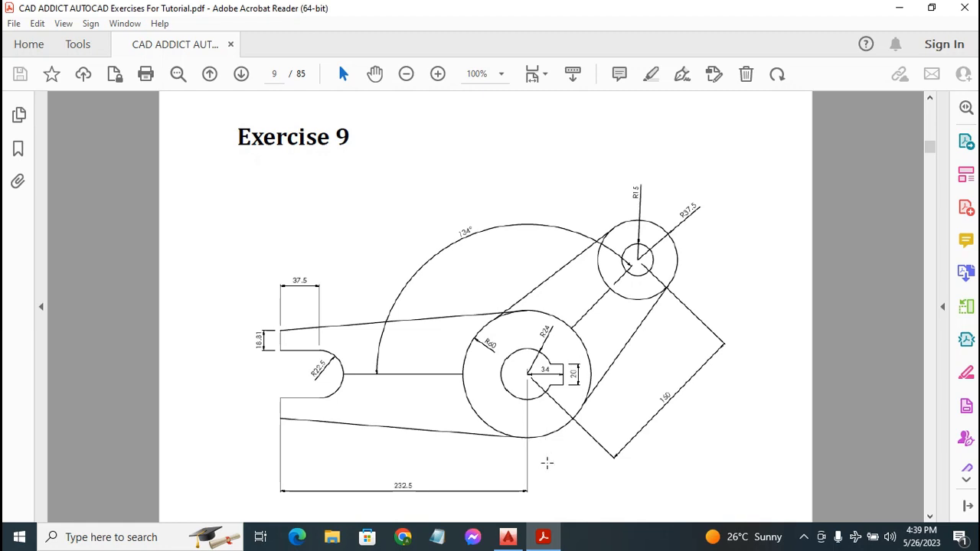
# Return to AutoCAD after checking the tangent lines against Exercise 9
pyautogui.click(507, 537)
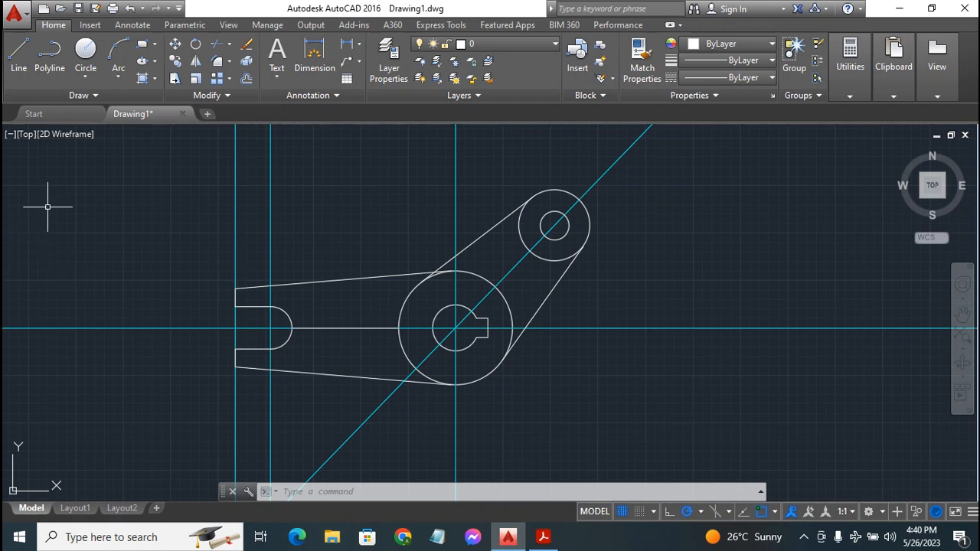
# Start a line with Endpoint, Midpoint, Center, Intersection and Extension snaps turned on
pyautogui.click(20, 52)
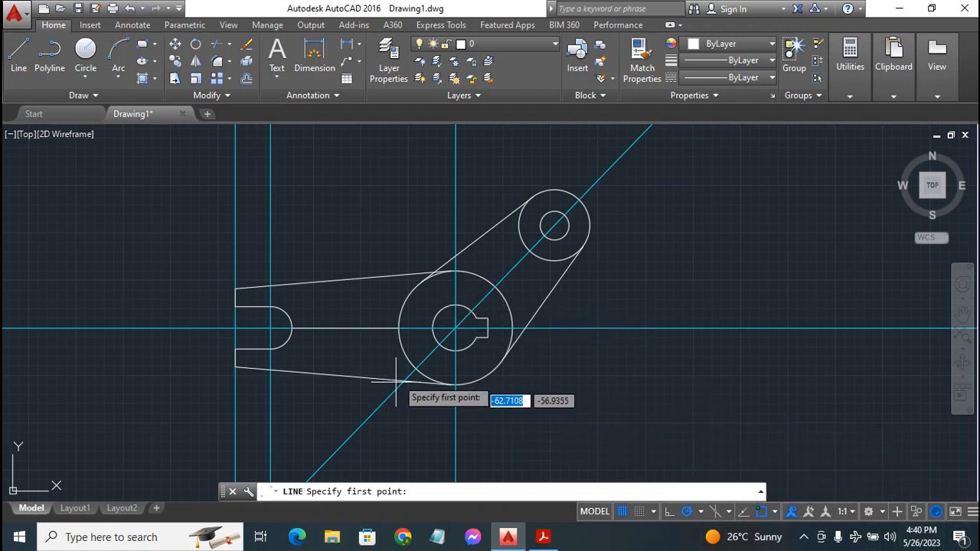
pyautogui.click(777, 512)
pyautogui.click(808, 423)
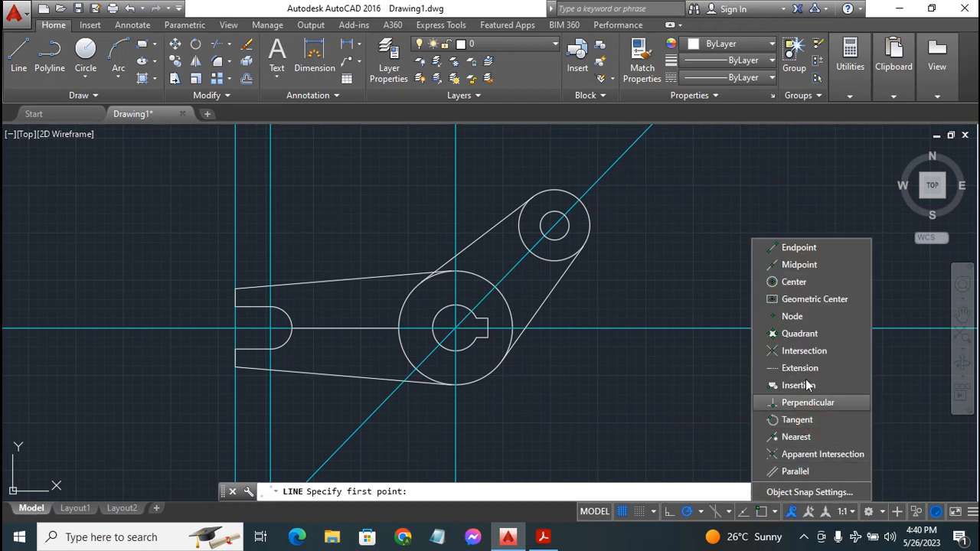
pyautogui.click(816, 246)
pyautogui.click(804, 282)
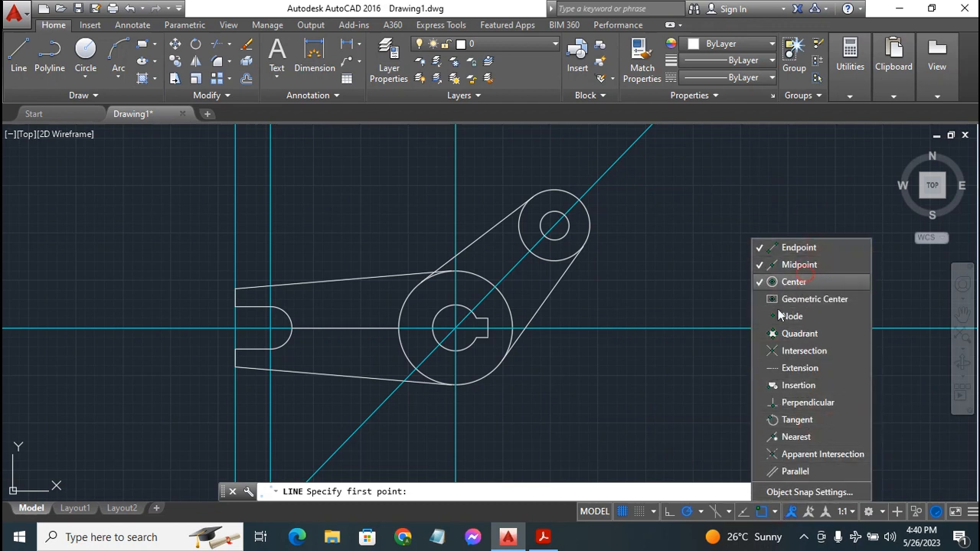
pyautogui.click(807, 354)
pyautogui.click(789, 372)
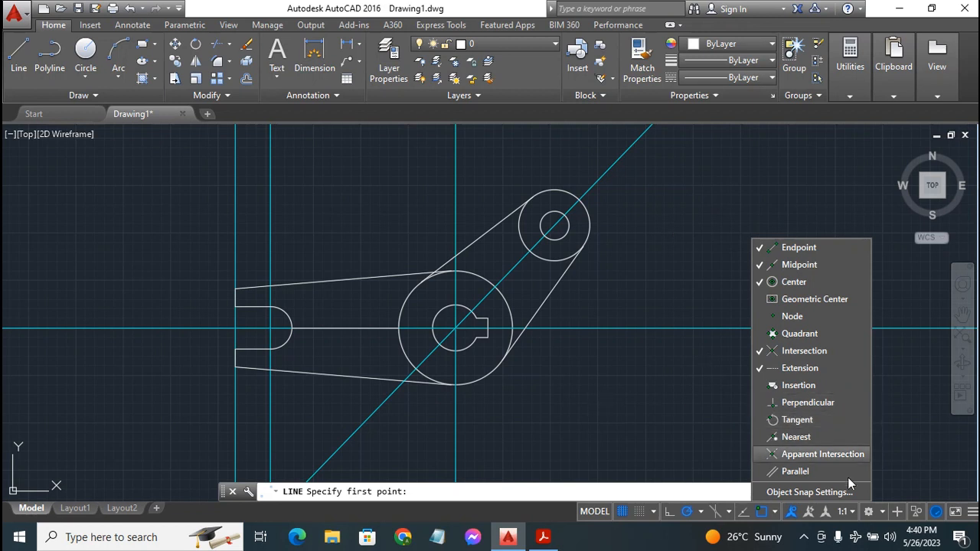
# Draw the web line from the diagonal's intersection with the large circle to the small circle
pyautogui.click(773, 511)
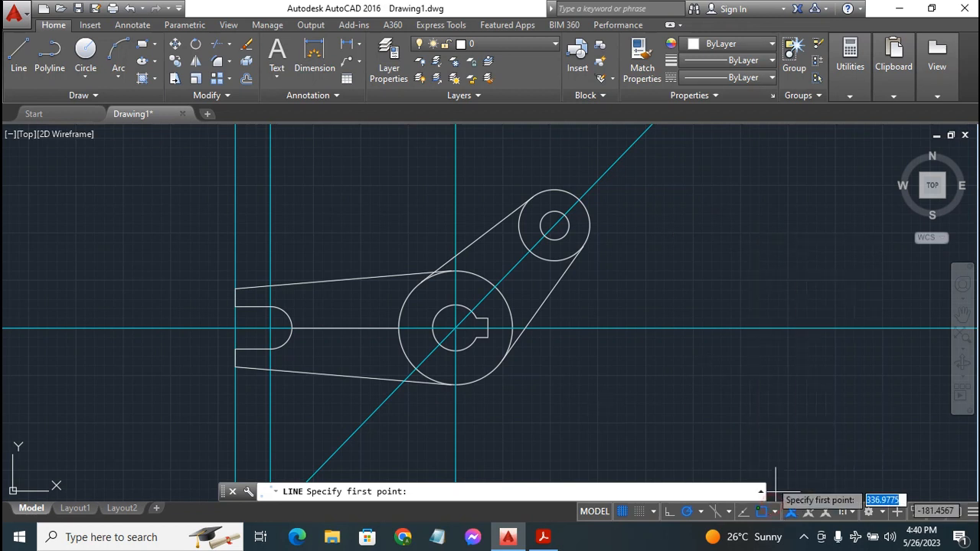
pyautogui.click(500, 283)
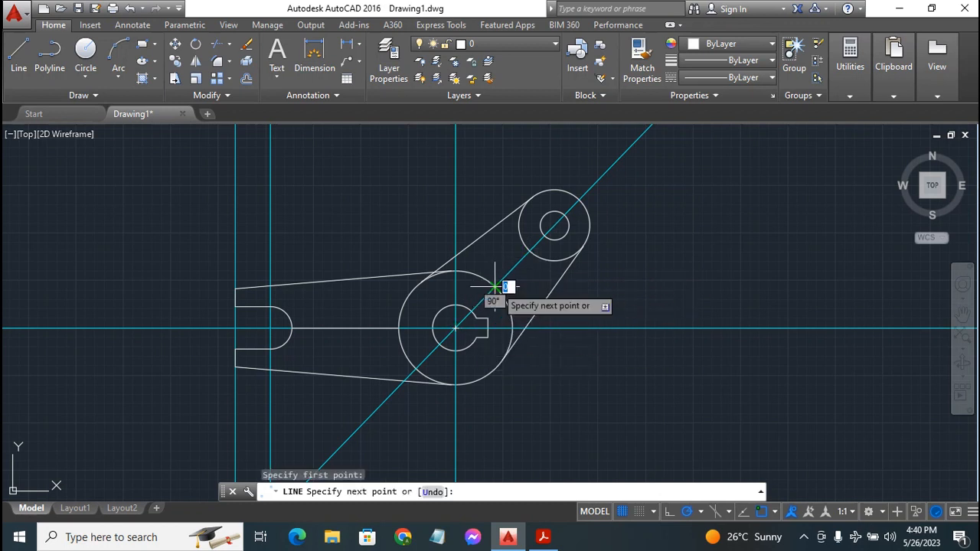
pyautogui.click(529, 250)
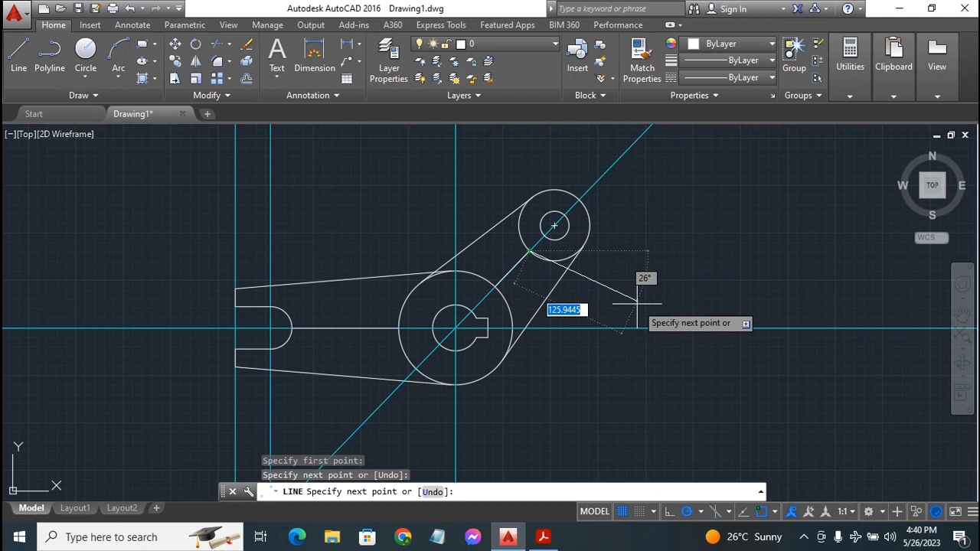
pyautogui.press('Escape')
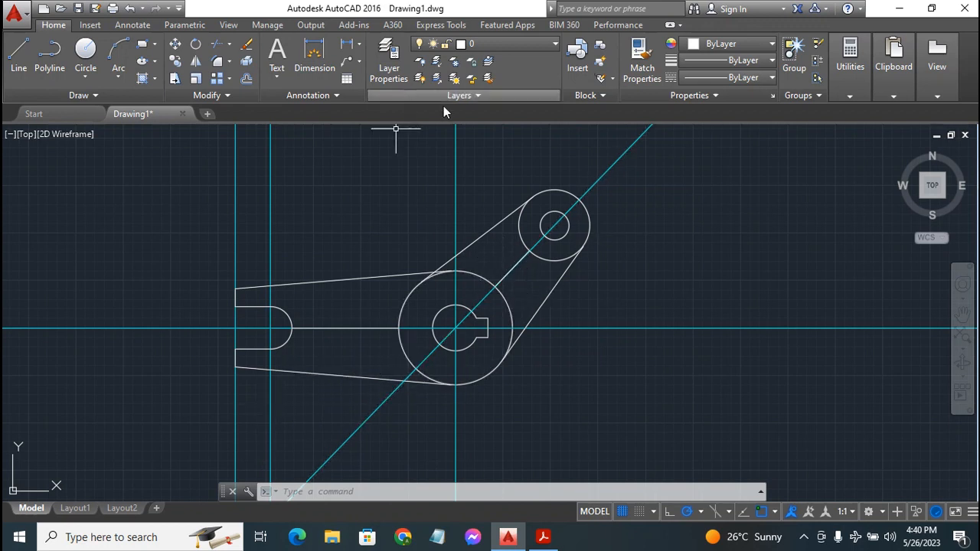
# Turn off the Construct 1 layer and make Dimen 1 the current layer
pyautogui.click(535, 44)
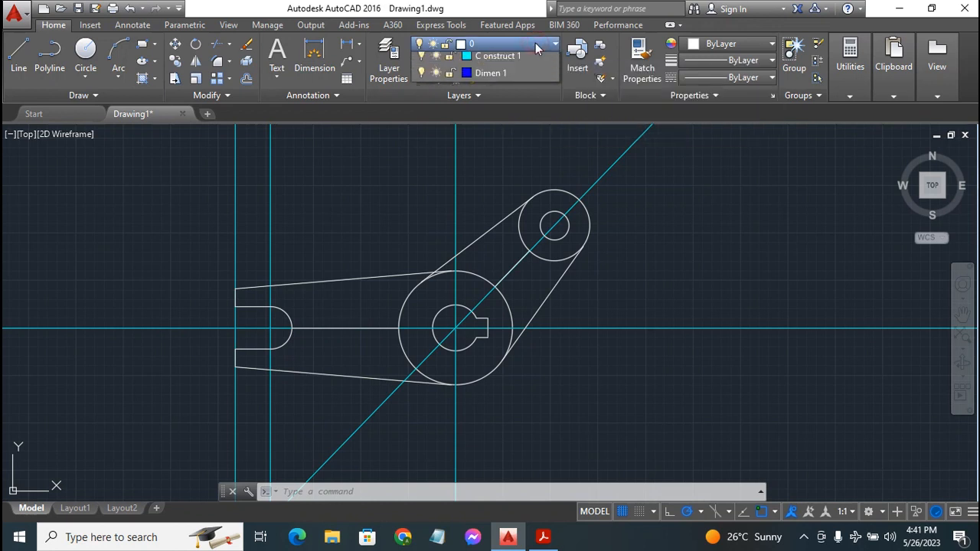
pyautogui.click(422, 78)
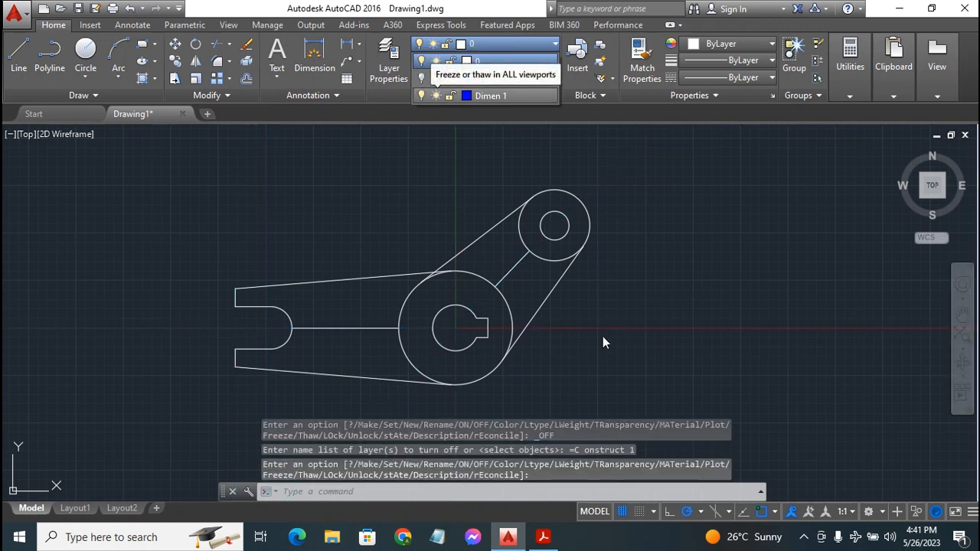
pyautogui.click(769, 247)
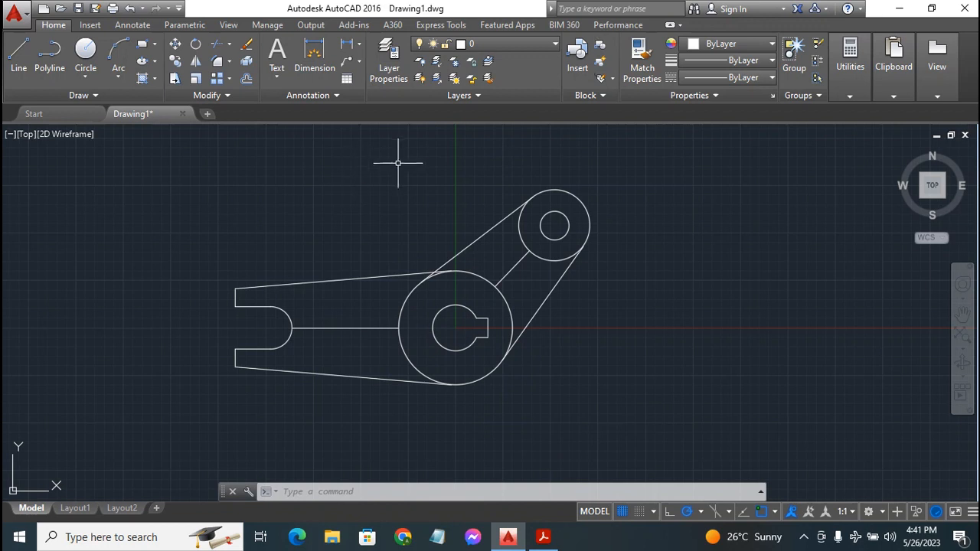
pyautogui.click(514, 43)
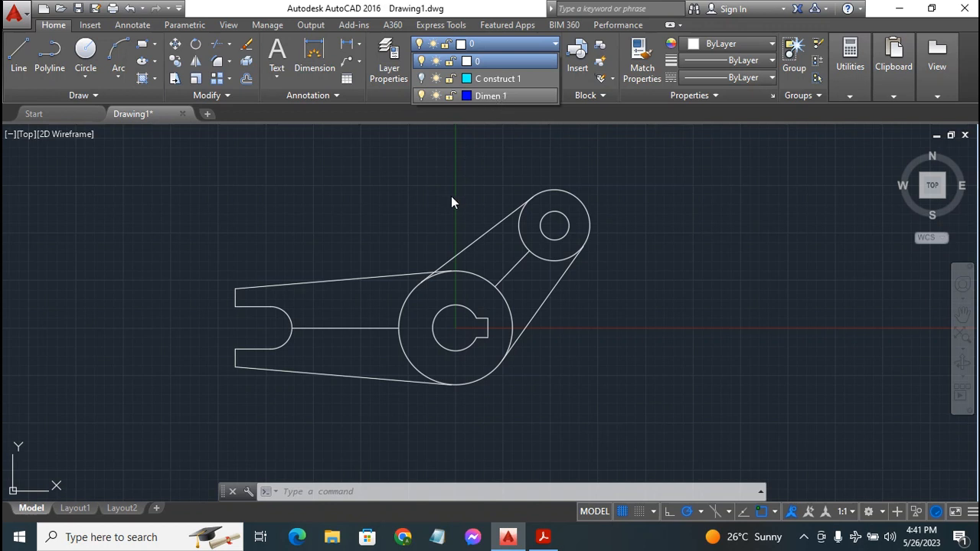
pyautogui.click(483, 96)
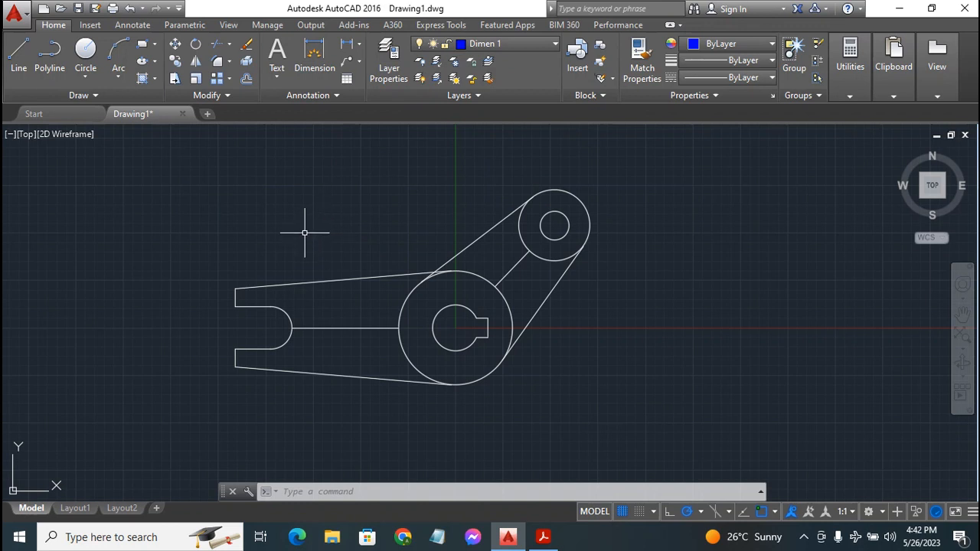
# Dimension the short vertical edge at the arm's upper-left end, placing it to the left
pyautogui.click(314, 57)
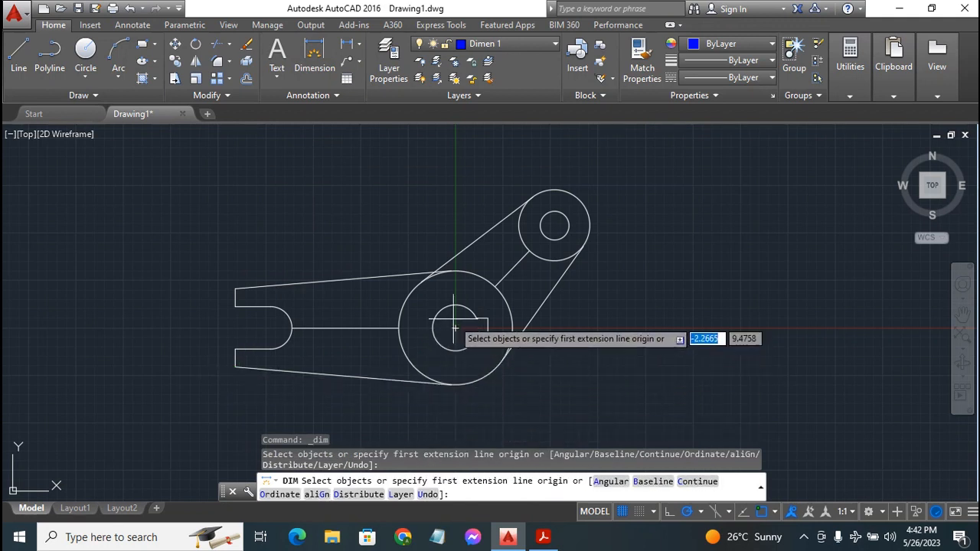
pyautogui.click(234, 307)
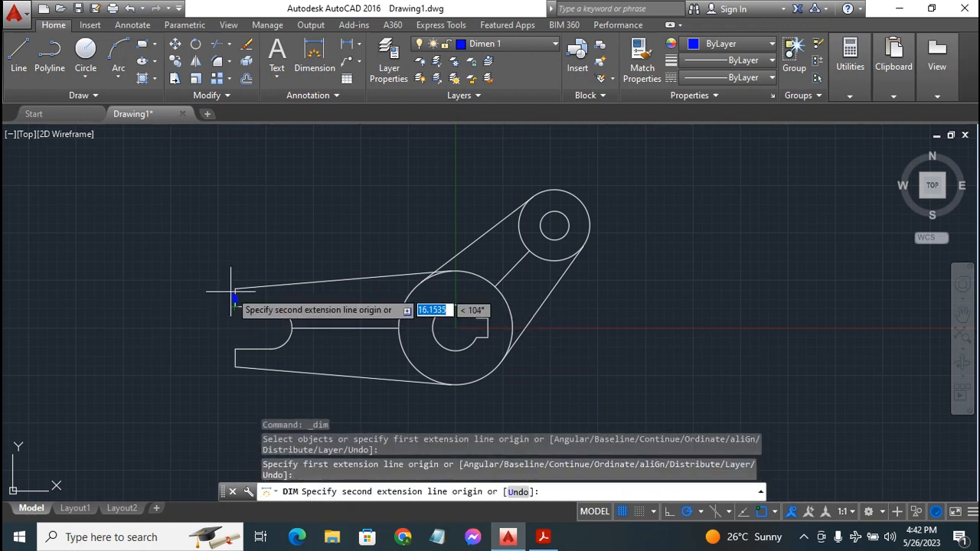
pyautogui.click(225, 285)
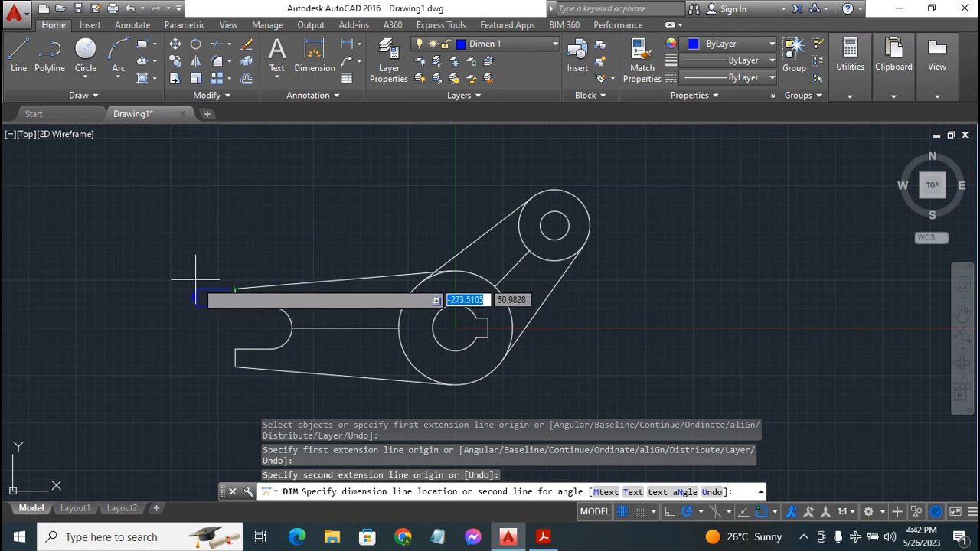
pyautogui.click(204, 292)
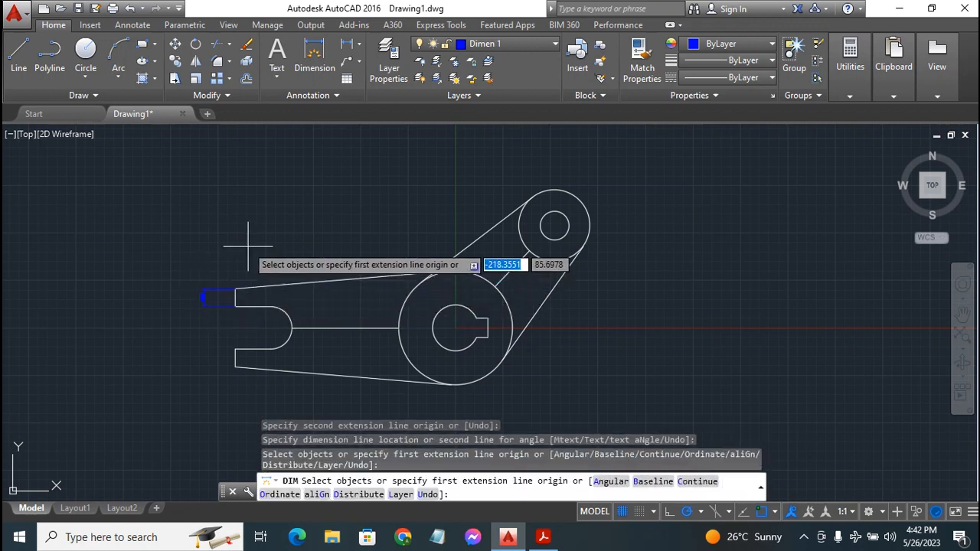
pyautogui.press('Escape')
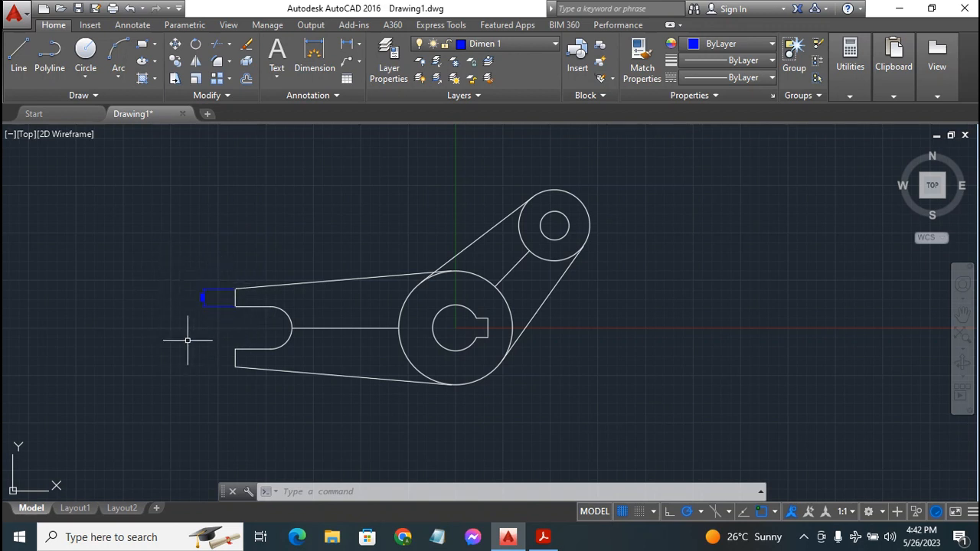
# Change the ISO-25 dimension style's text height from 2.5 to 7 and close the style manager
pyautogui.click(337, 96)
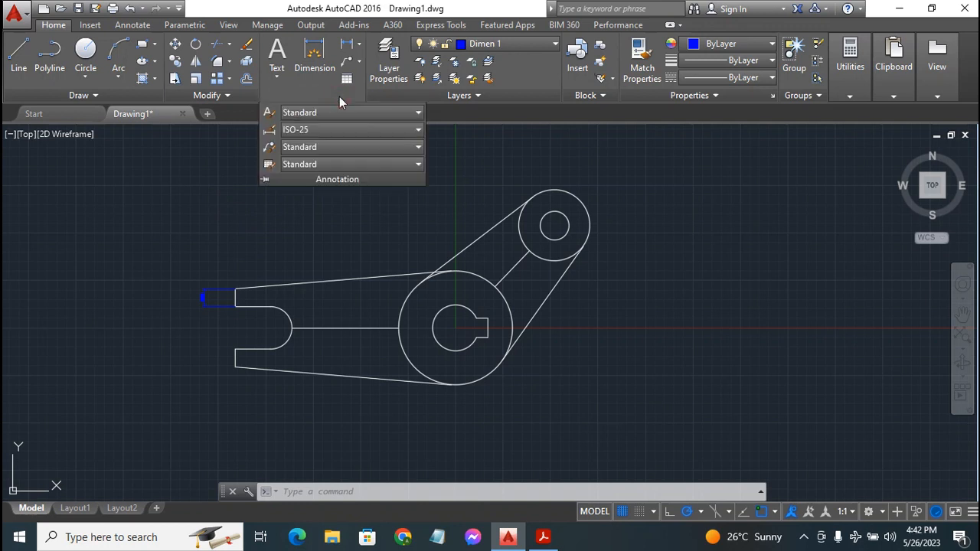
pyautogui.click(268, 131)
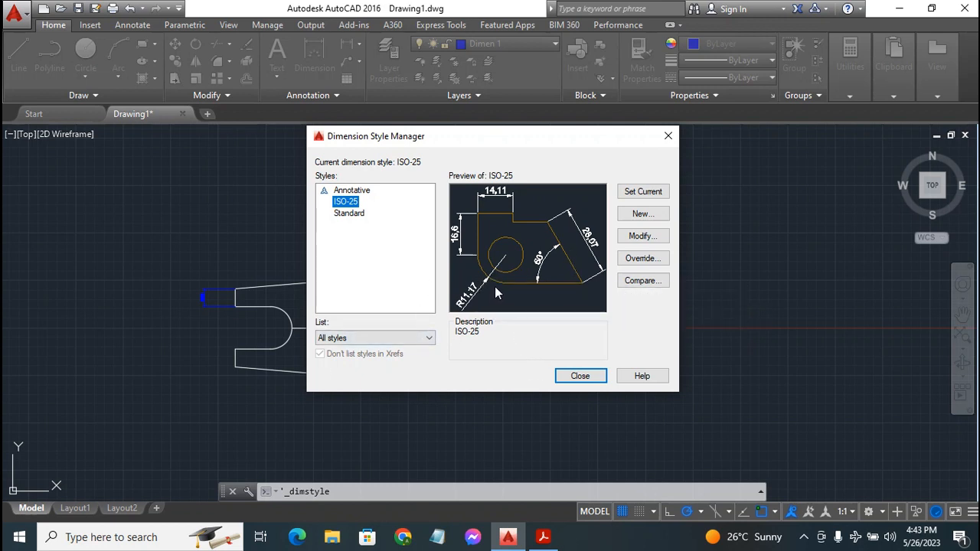
pyautogui.click(646, 236)
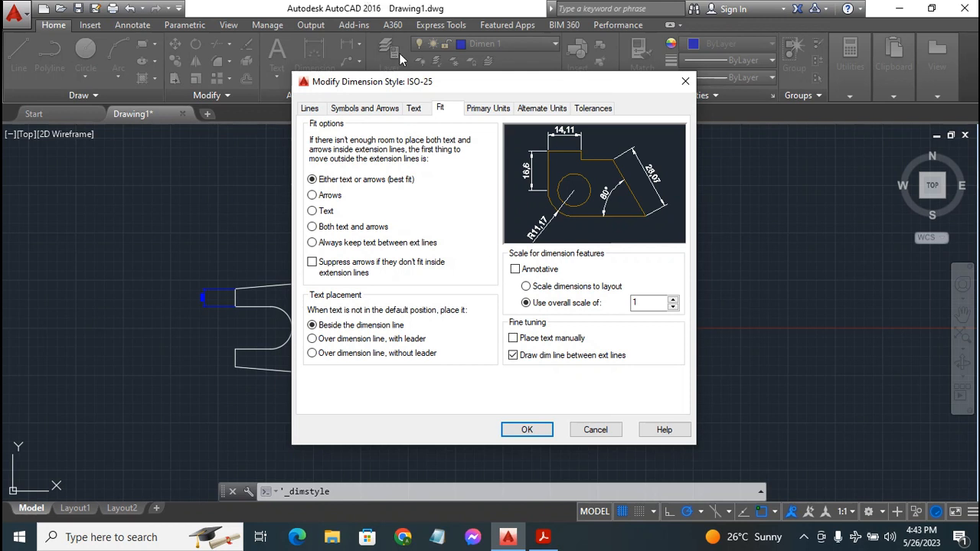
pyautogui.click(413, 108)
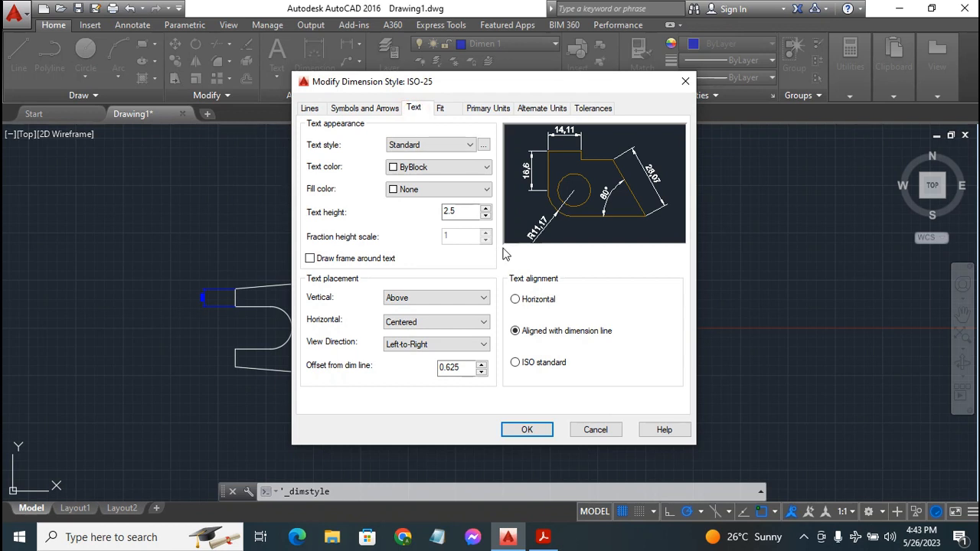
pyautogui.click(457, 214)
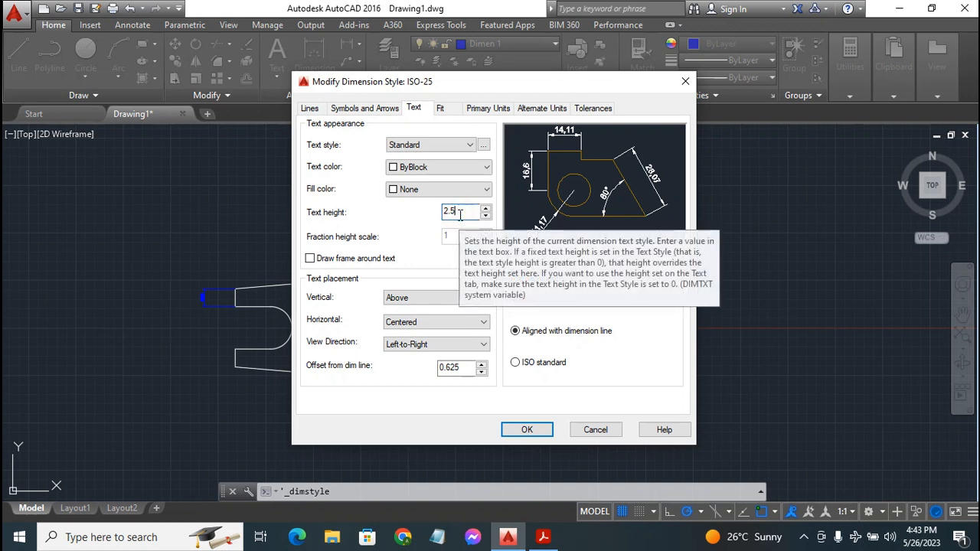
pyautogui.press('BackSpace')
pyautogui.press('BackSpace')
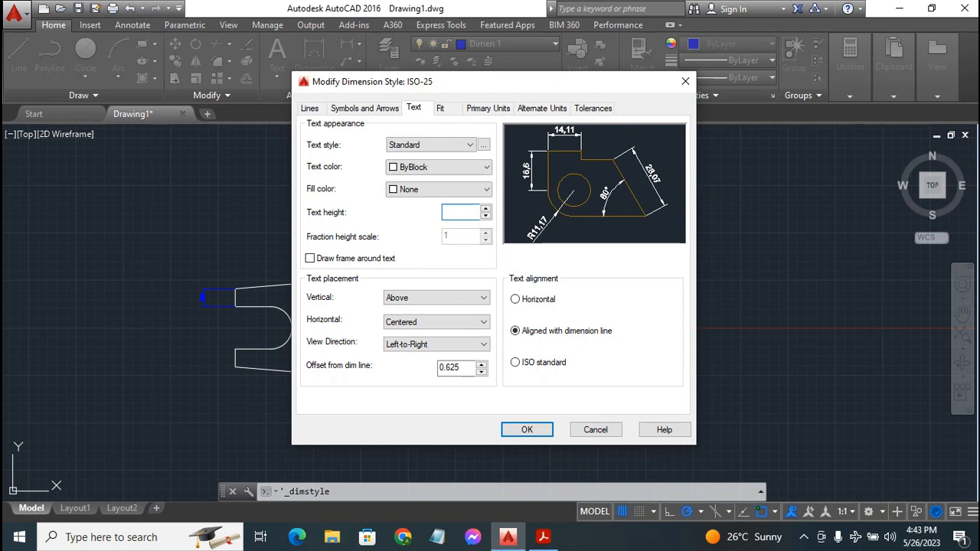
pyautogui.write('7')
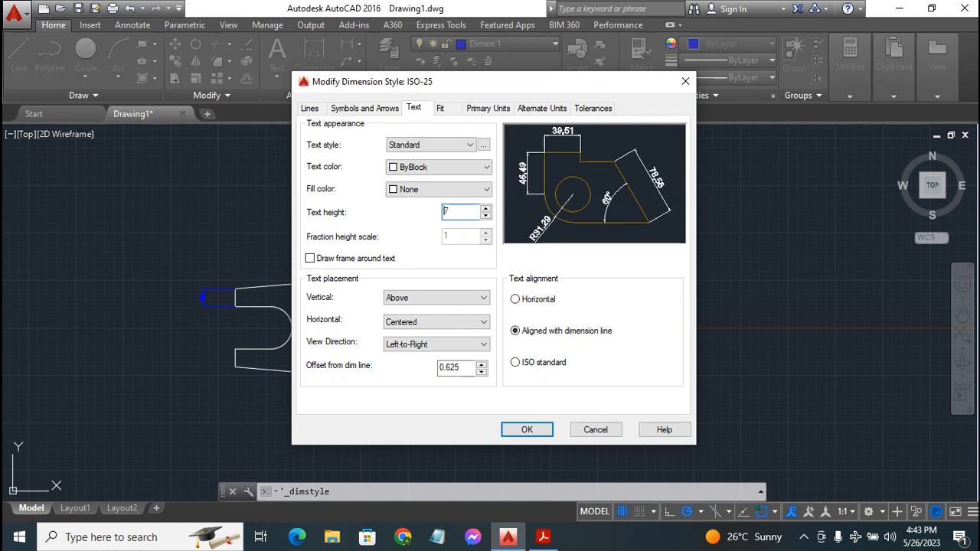
pyautogui.doubleClick(454, 211)
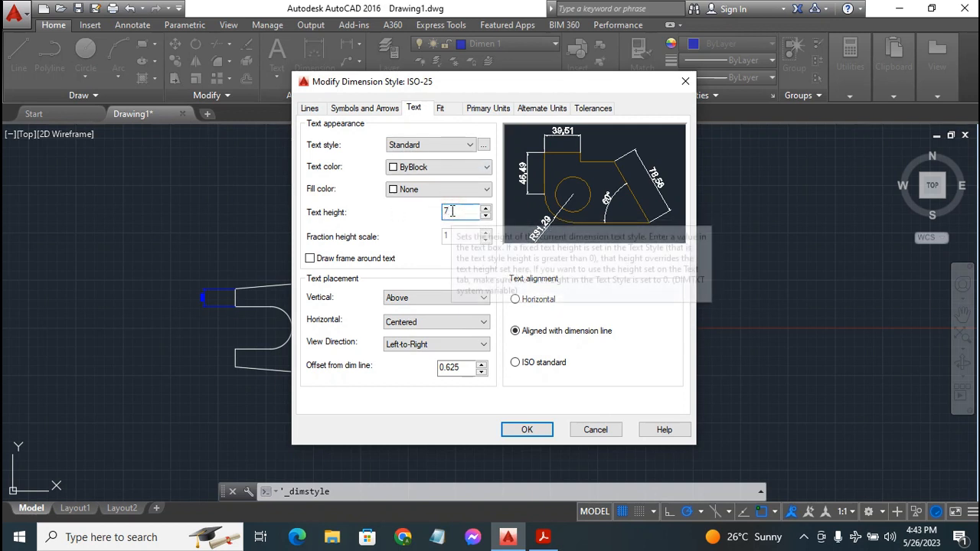
pyautogui.click(622, 291)
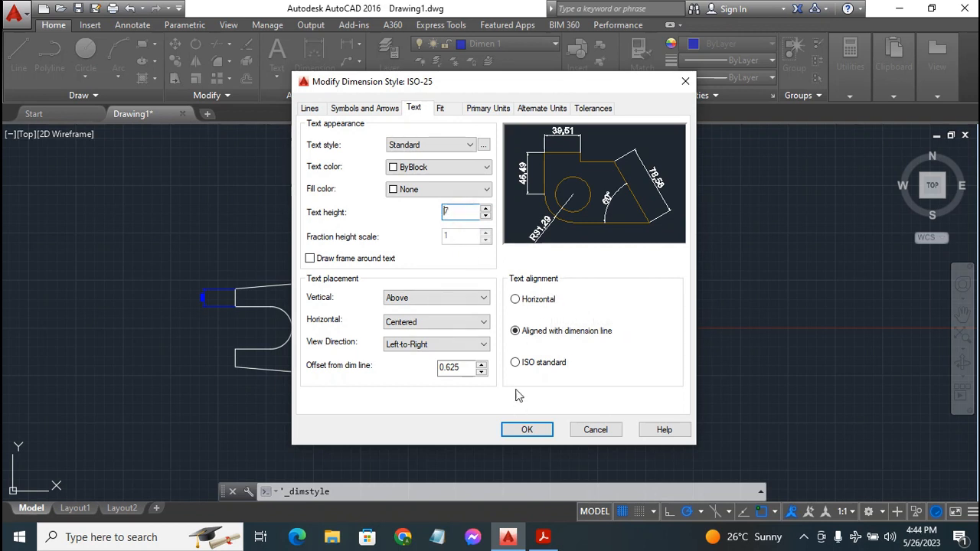
pyautogui.click(524, 431)
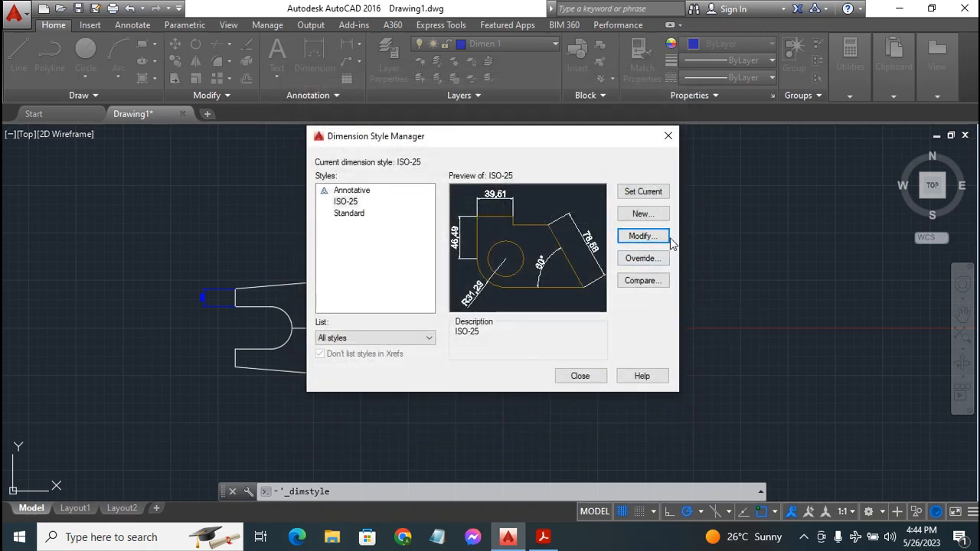
pyautogui.click(580, 376)
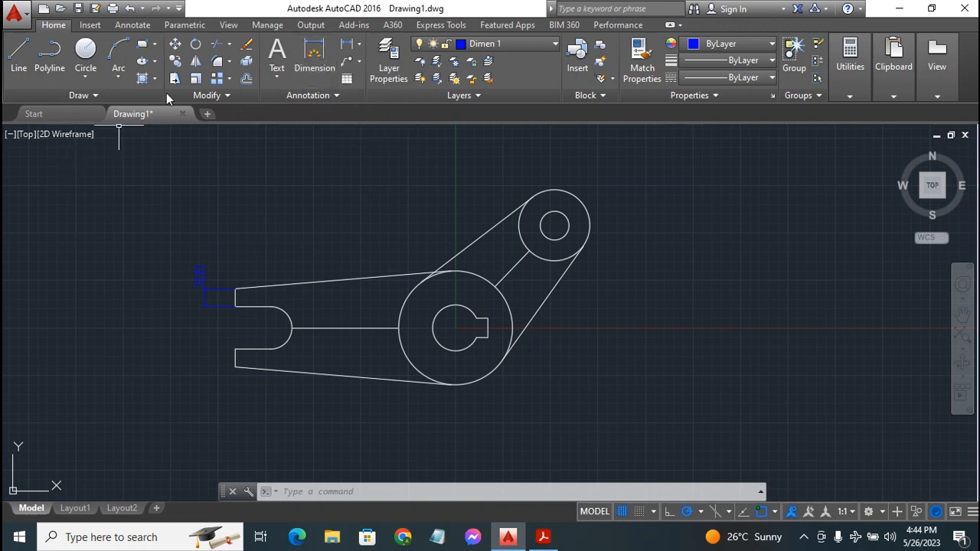
# Add a radius dimension to the slot's rounded end
pyautogui.click(317, 60)
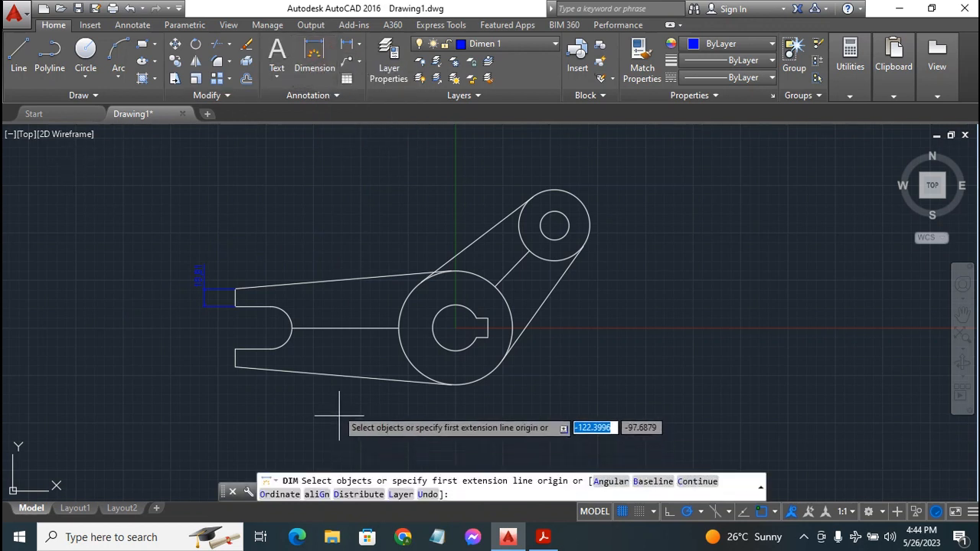
pyautogui.press('Return')
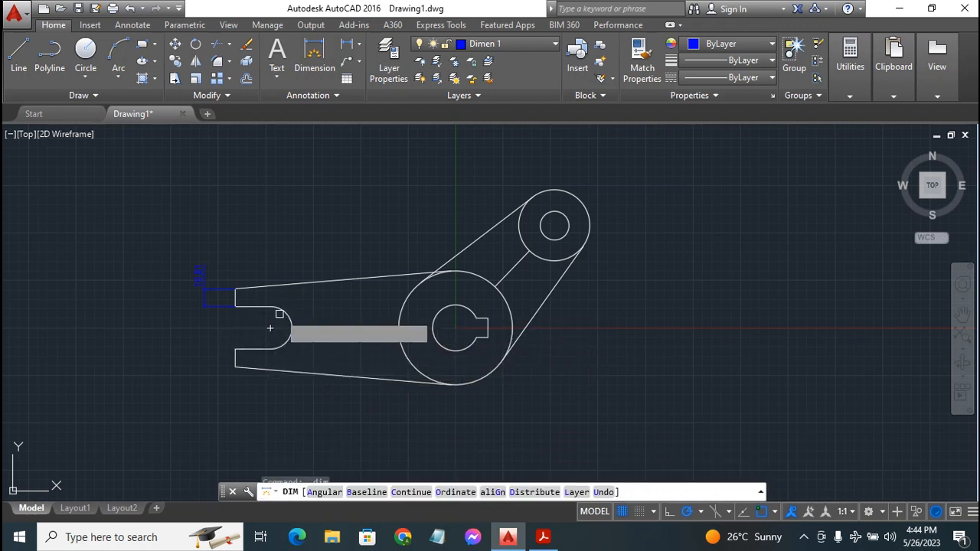
pyautogui.click(270, 327)
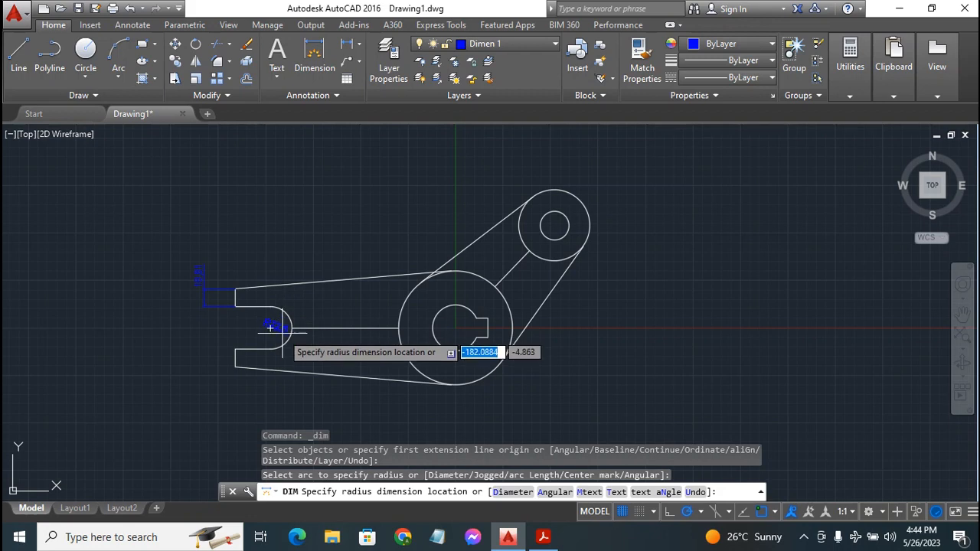
pyautogui.click(270, 327)
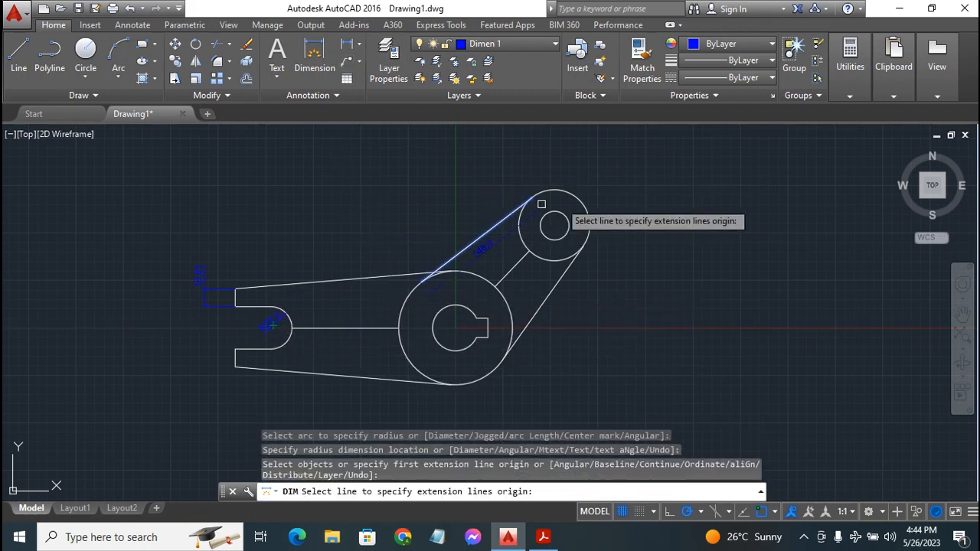
# Add a horizontal dimension below the arm from the big circle's centre to the lower edge's endpoint
pyautogui.click(455, 328)
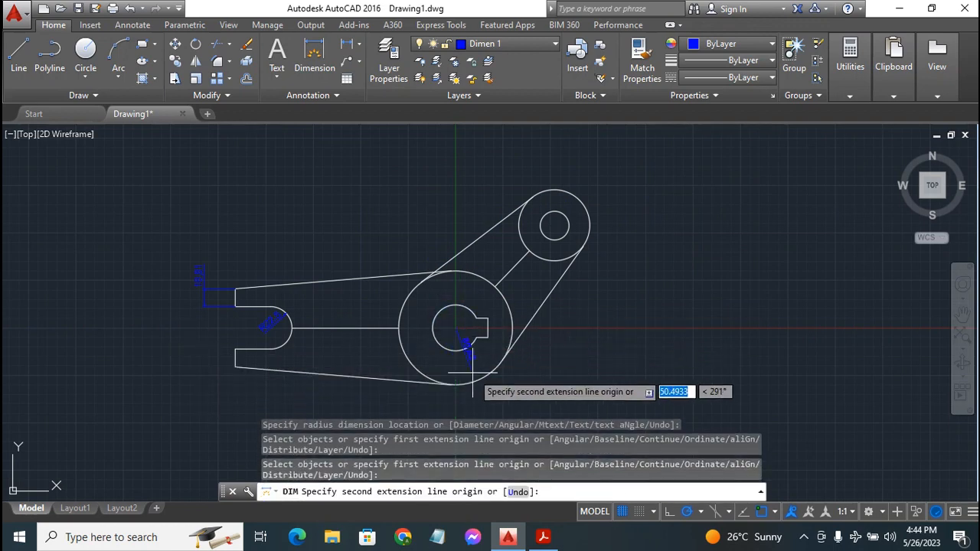
pyautogui.click(235, 368)
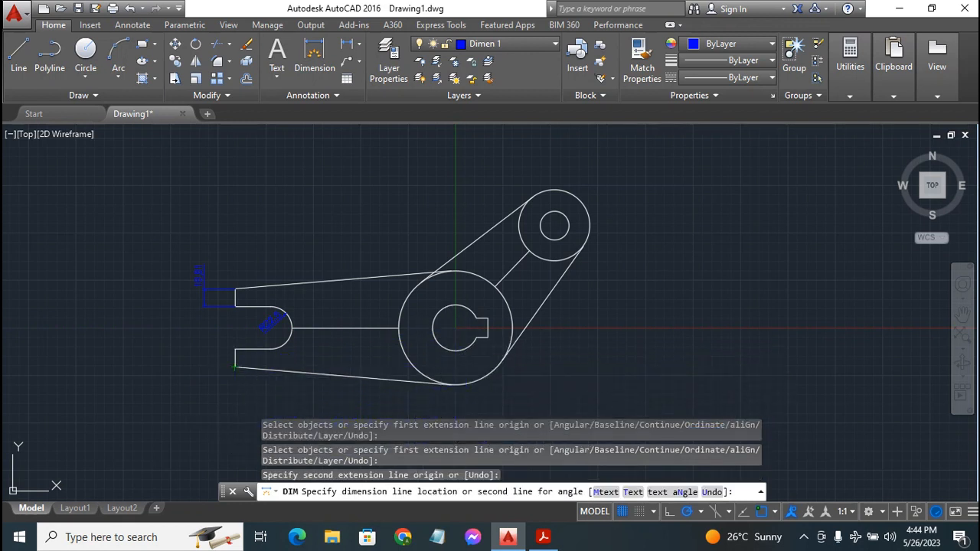
pyautogui.click(232, 409)
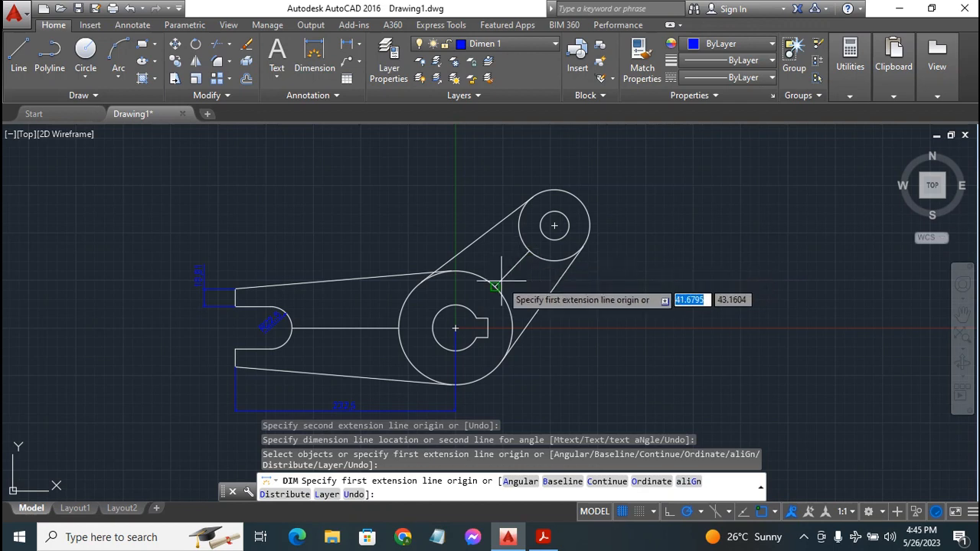
# Dimension the angle between the arm's upper edge and the inclined edge, arc above the arm
pyautogui.press('Return')
pyautogui.click(328, 327)
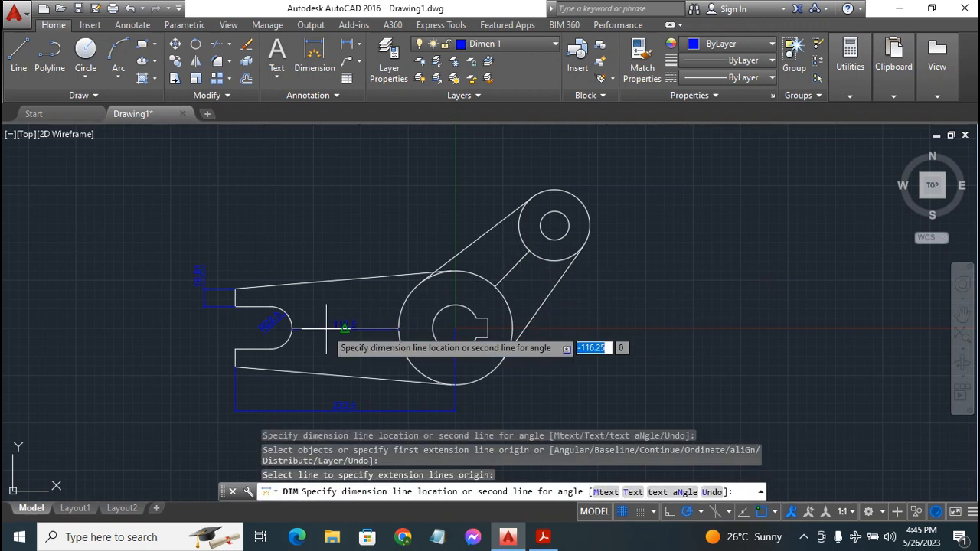
pyautogui.click(502, 277)
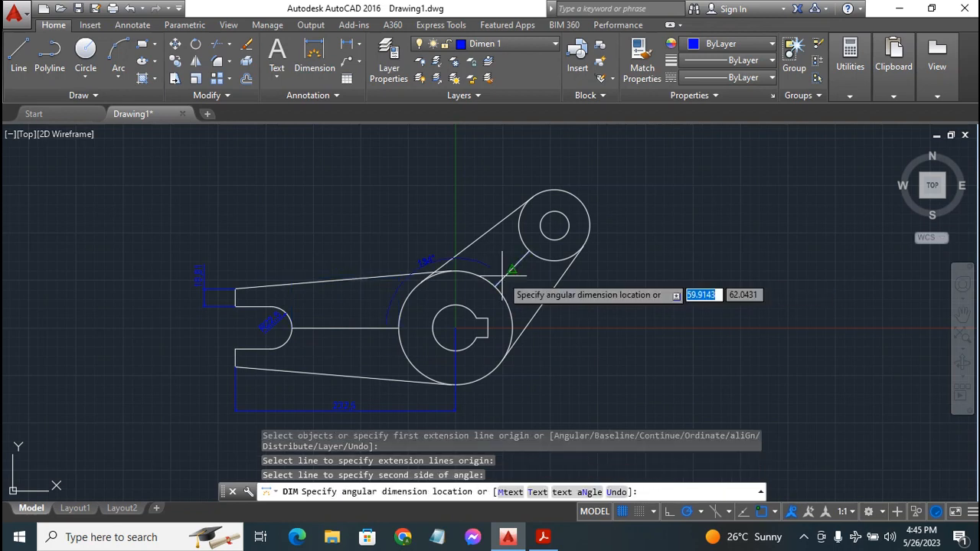
pyautogui.click(439, 197)
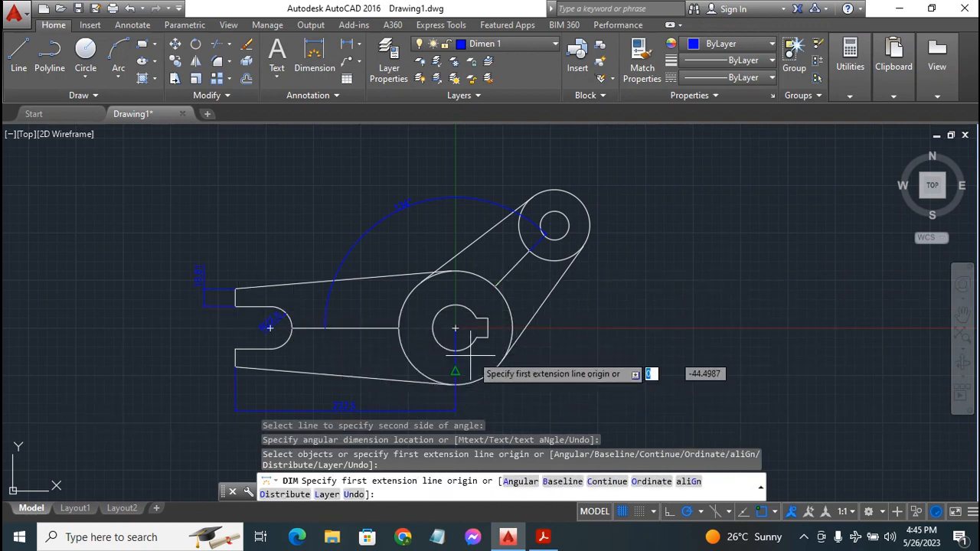
# Dimension the keyway's depth and its 34 distance from the big circle's centre
pyautogui.click(488, 318)
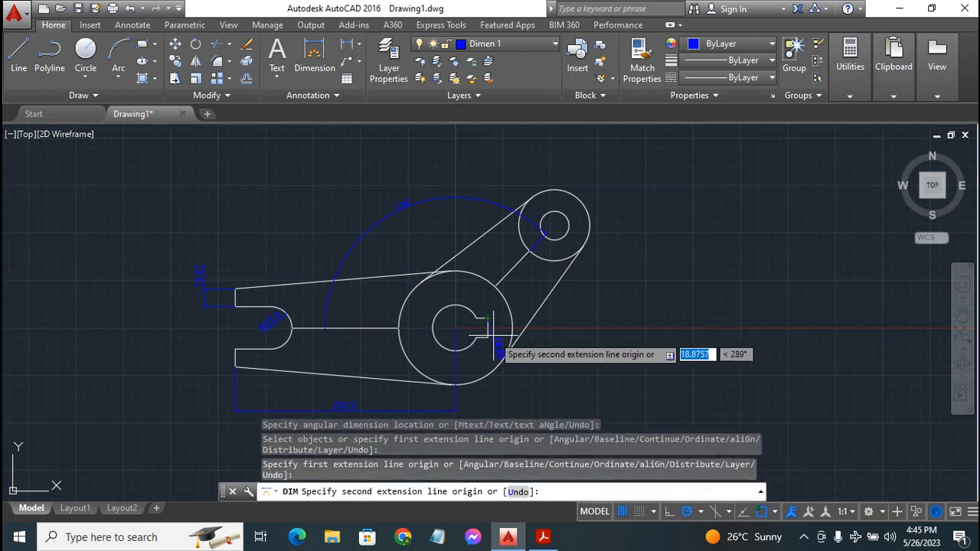
pyautogui.click(488, 337)
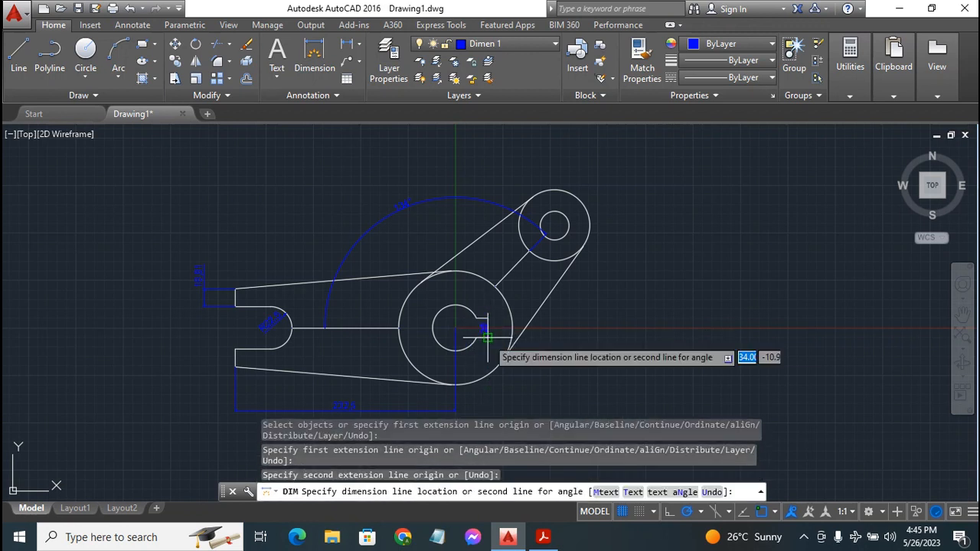
pyautogui.click(502, 336)
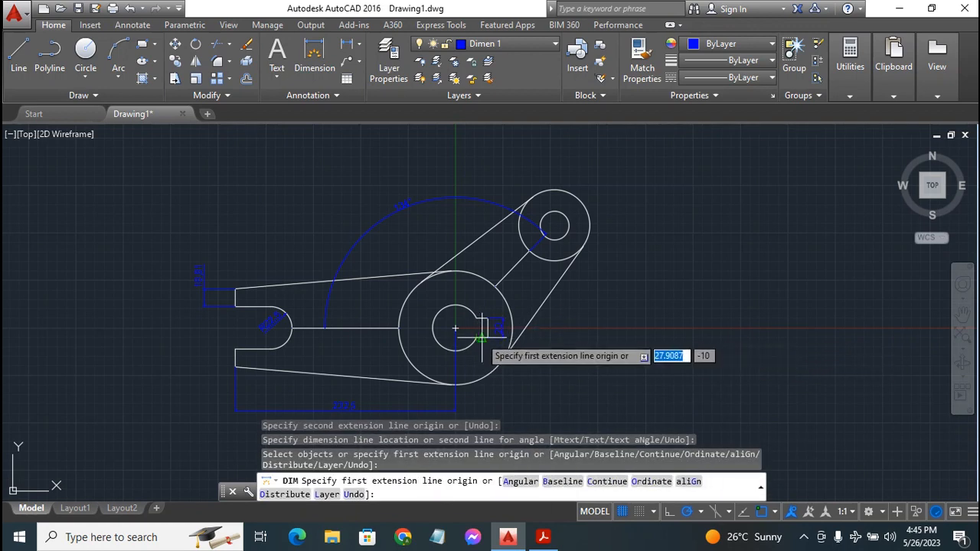
pyautogui.click(457, 327)
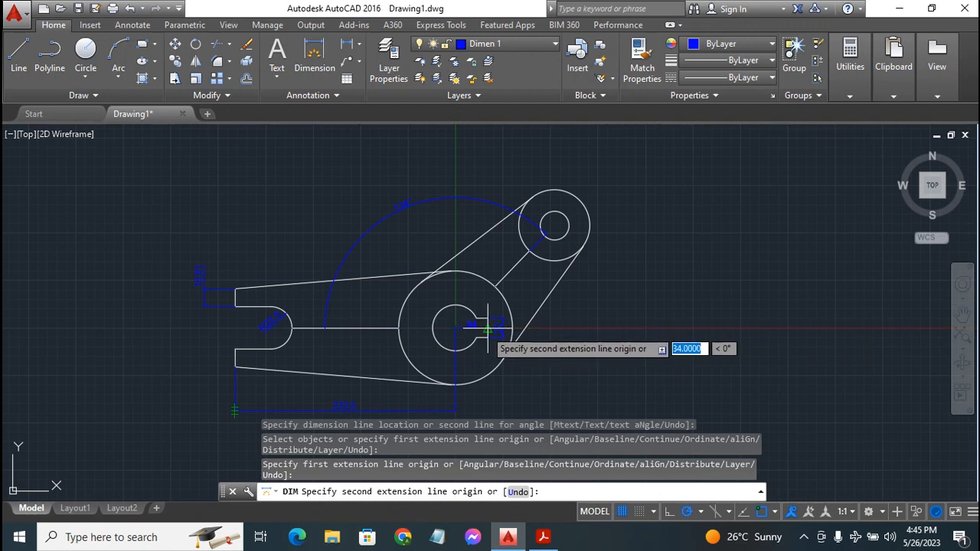
pyautogui.click(488, 331)
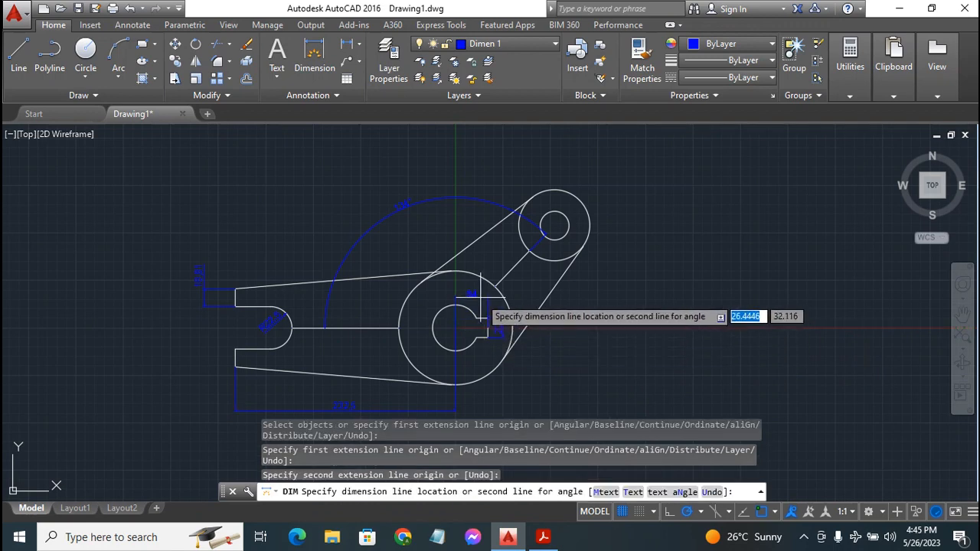
pyautogui.click(481, 298)
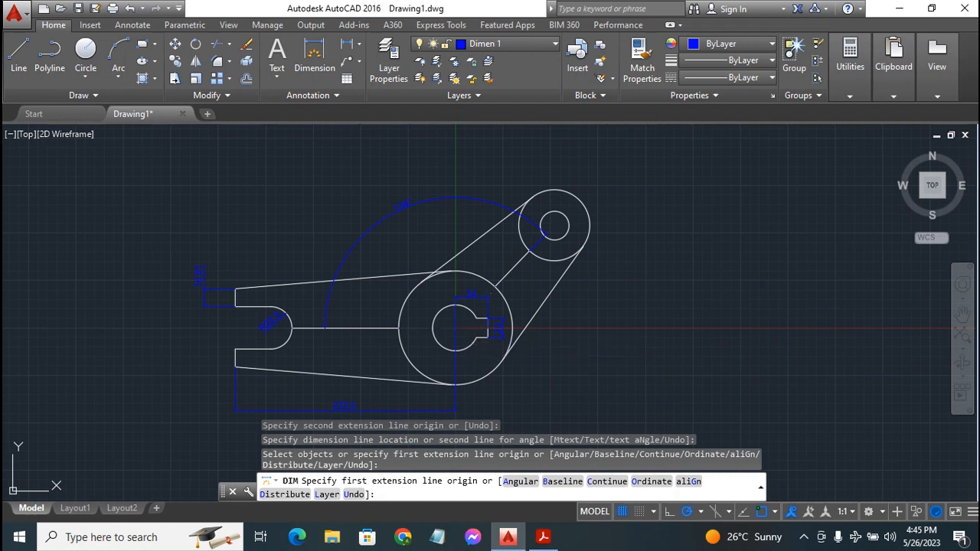
# Add an aligned dimension to the small circle's centre and the large circle's diameter
pyautogui.click(487, 297)
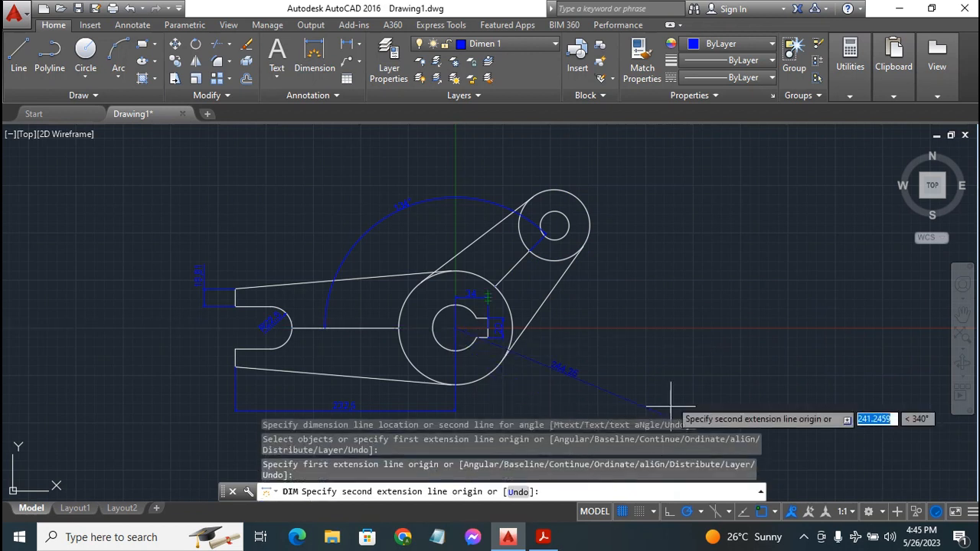
pyautogui.click(554, 226)
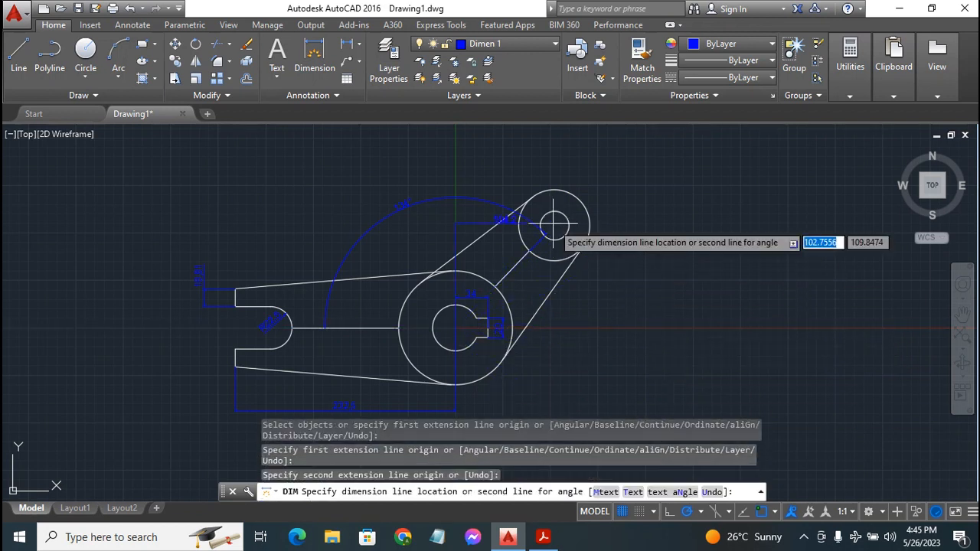
pyautogui.click(604, 335)
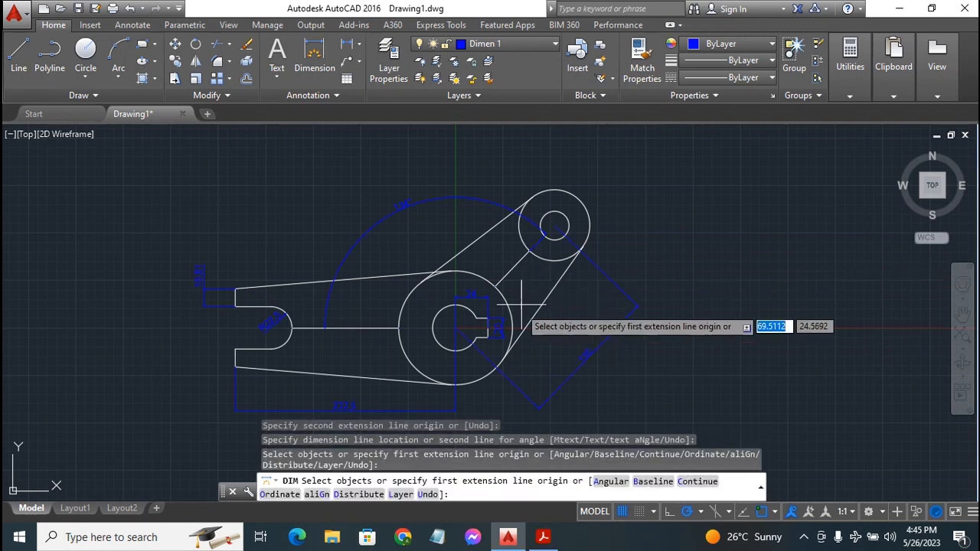
pyautogui.click(474, 381)
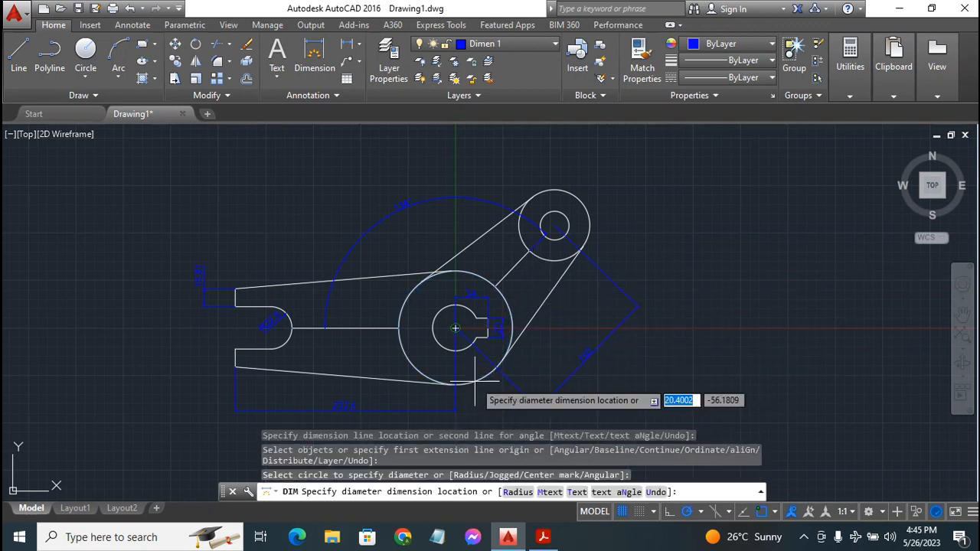
pyautogui.click(496, 411)
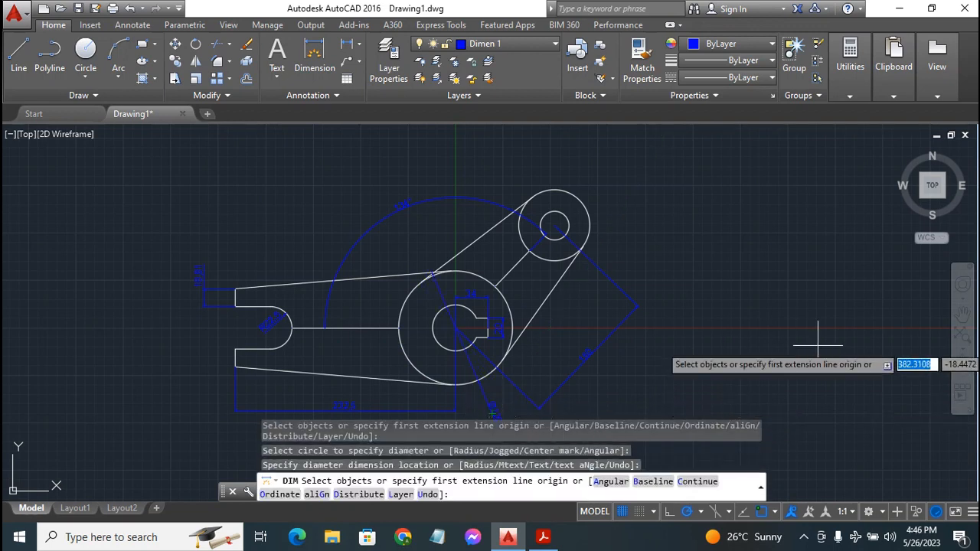
pyautogui.press('Escape')
pyautogui.press('Escape')
pyautogui.press('Escape')
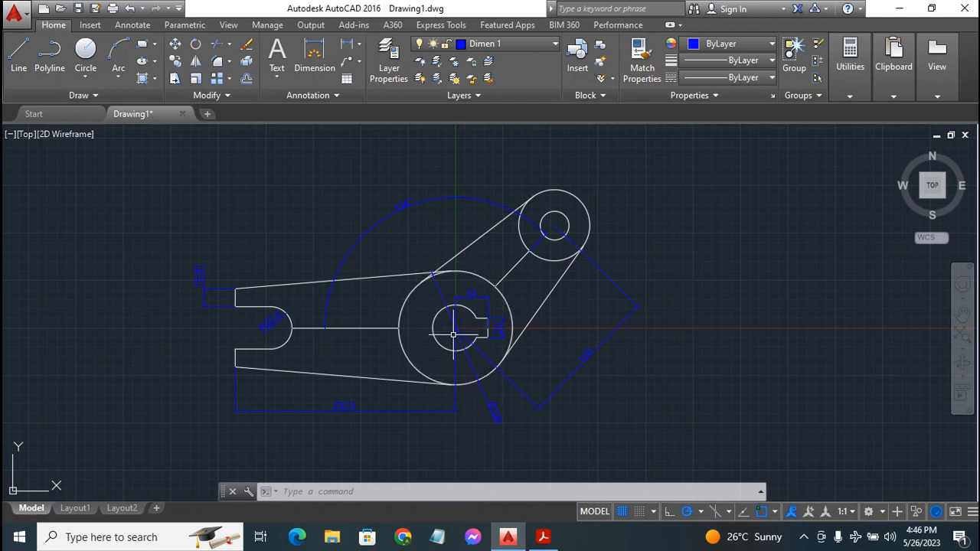
# Turn off 'Draw dim line between ext lines' in the ISO-25 style's Fit settings
pyautogui.click(326, 95)
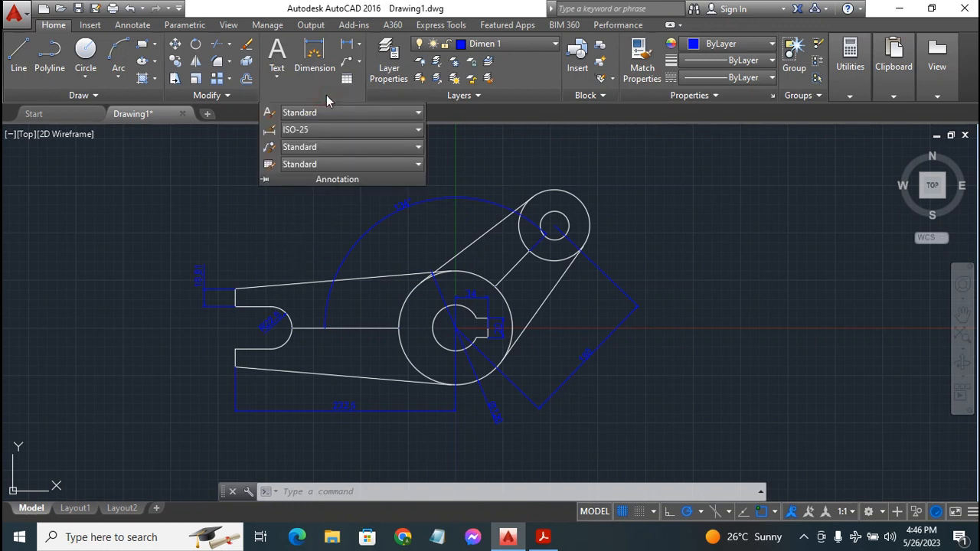
pyautogui.click(268, 131)
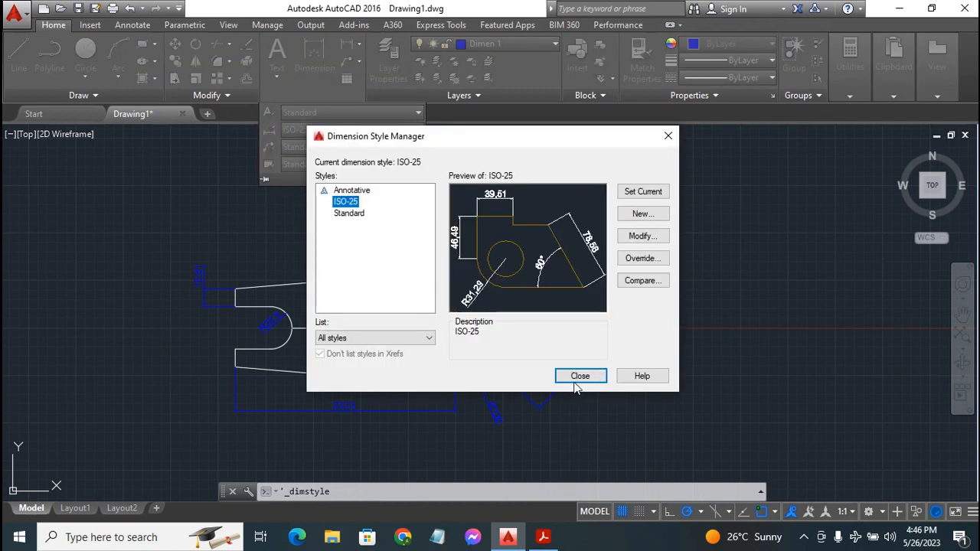
pyautogui.click(642, 237)
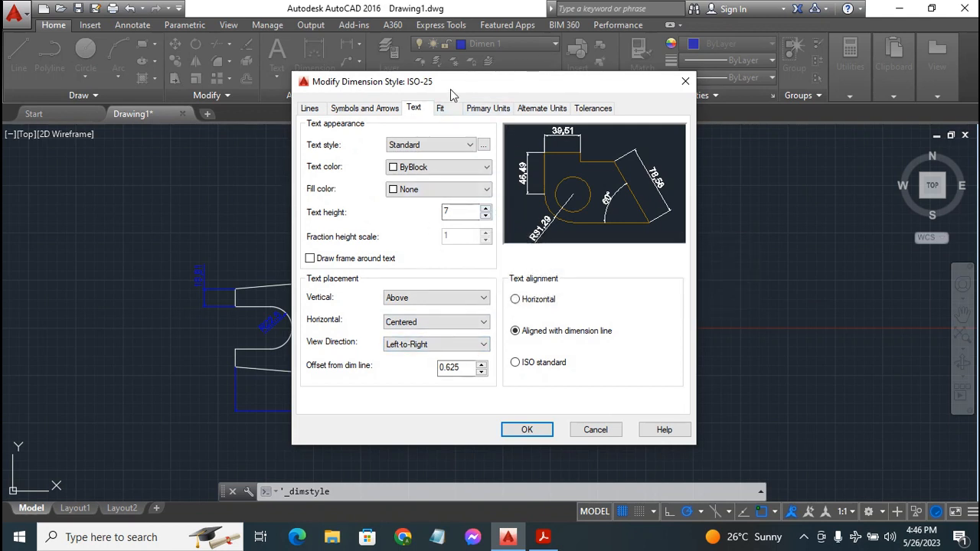
pyautogui.click(441, 109)
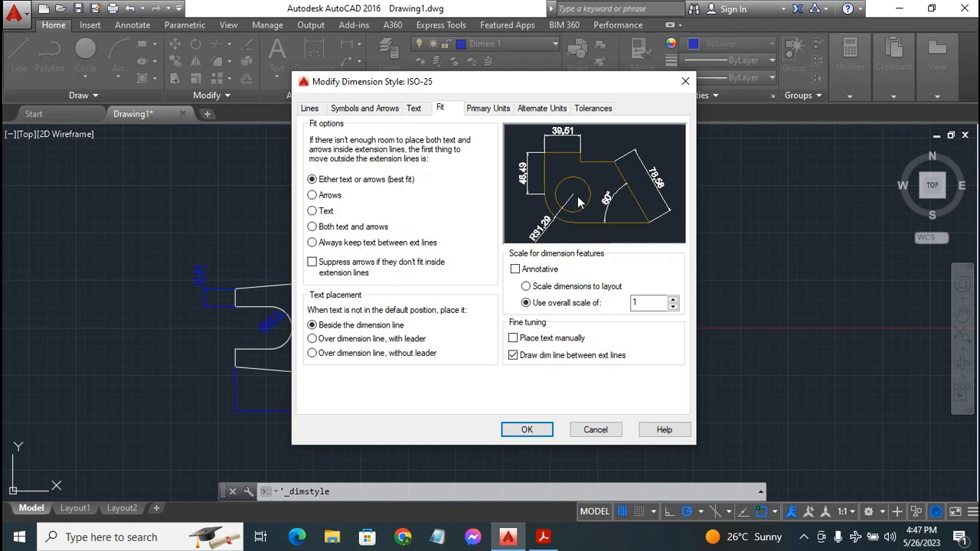
pyautogui.click(513, 356)
pyautogui.click(524, 431)
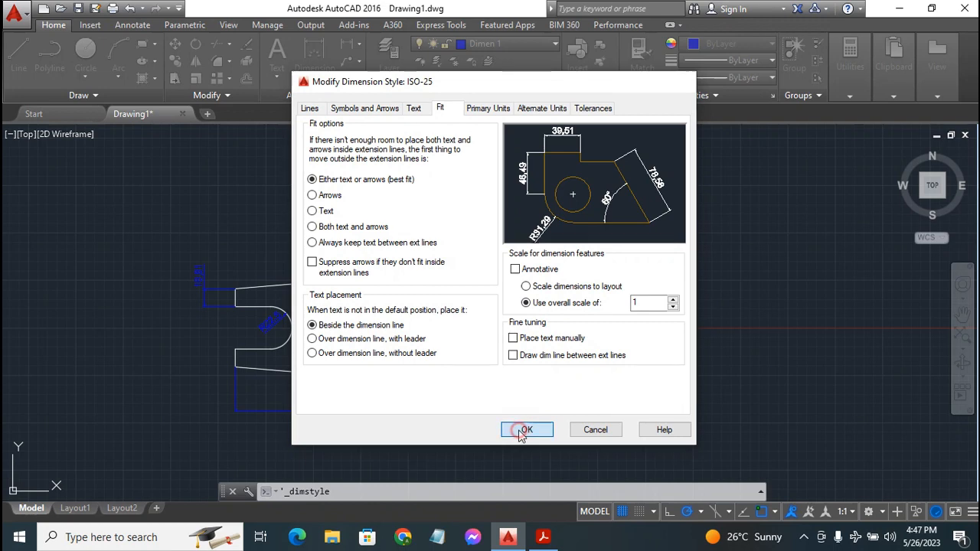
pyautogui.click(581, 376)
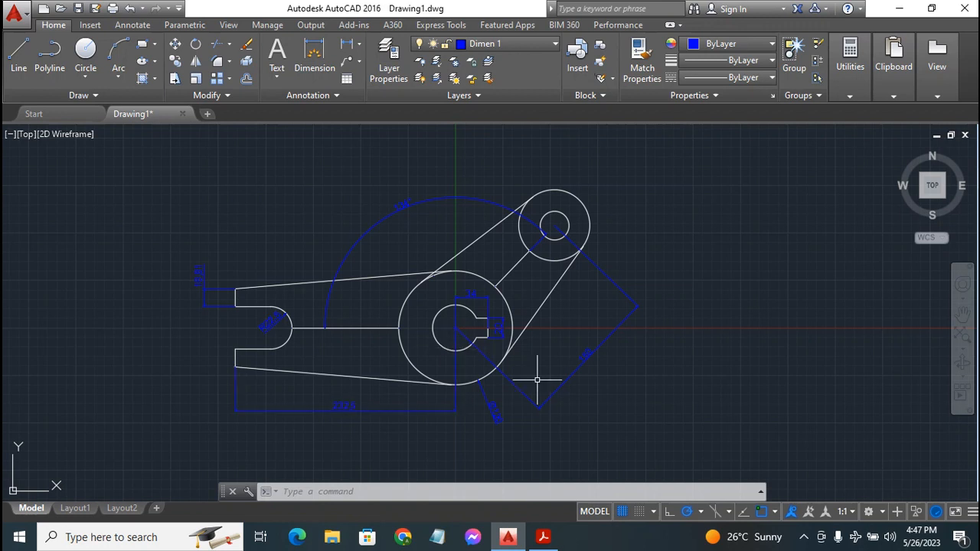
# Restart DIM and switch off the Extension and Midpoint object snaps
pyautogui.click(313, 52)
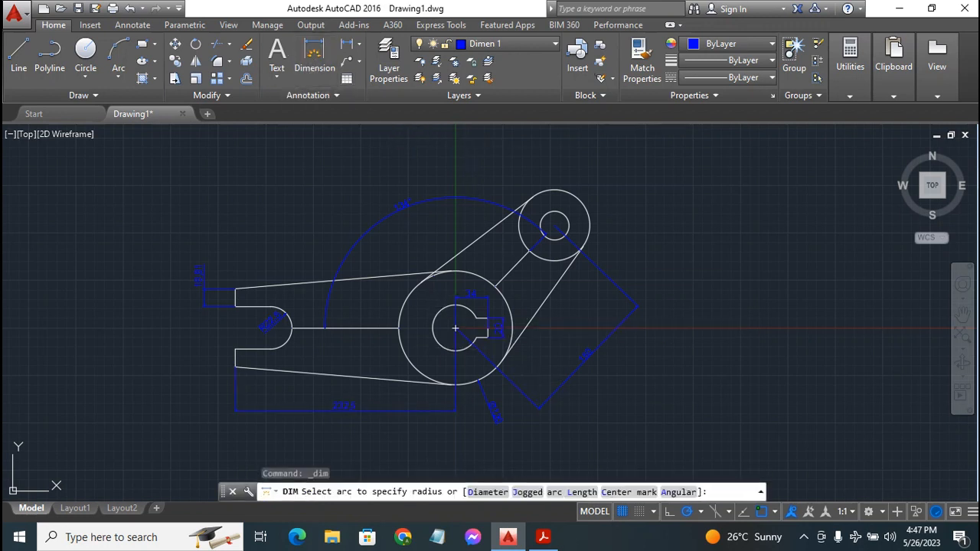
pyautogui.press('Return')
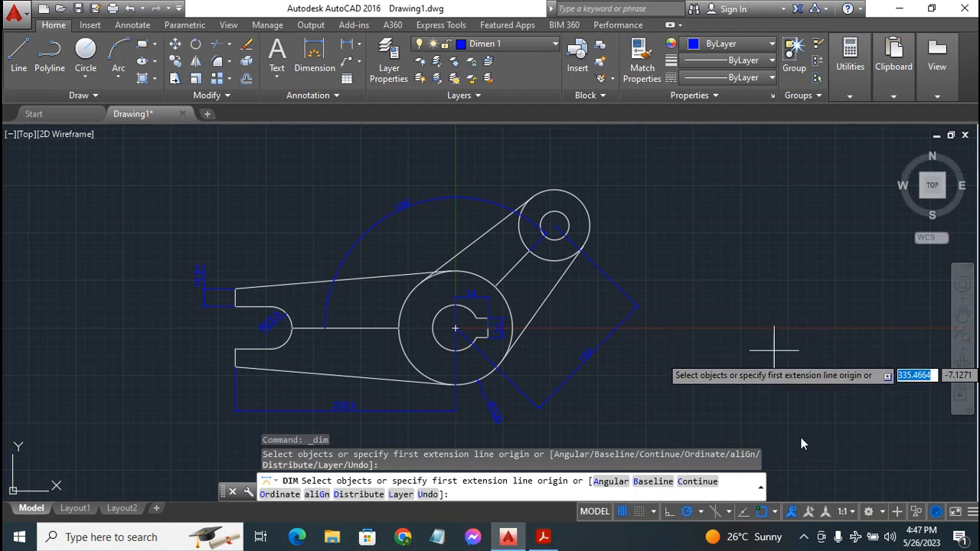
pyautogui.click(774, 511)
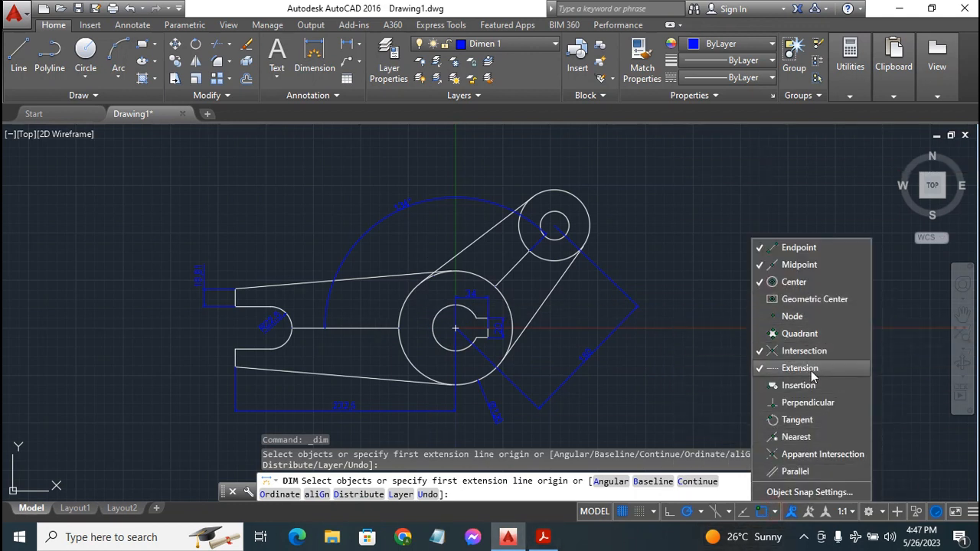
pyautogui.click(808, 351)
pyautogui.click(803, 366)
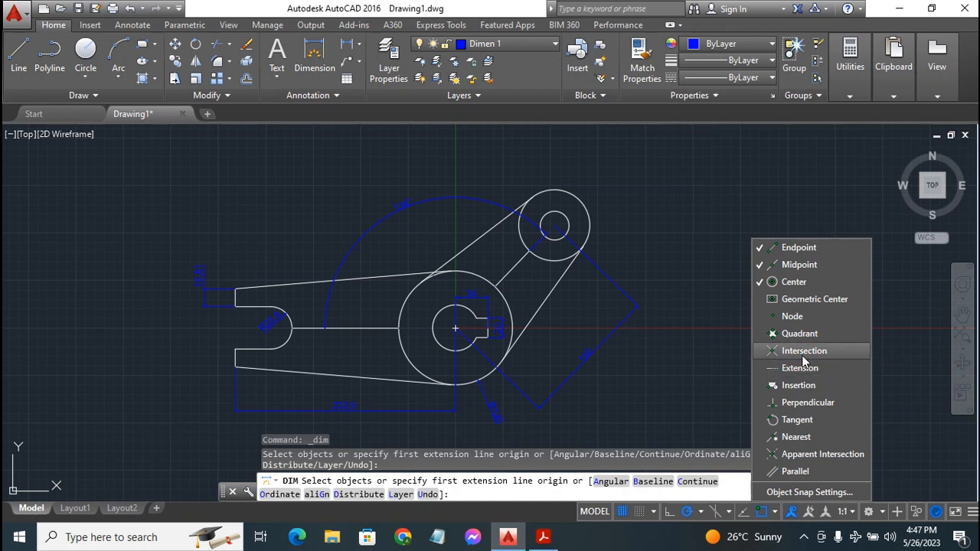
pyautogui.click(804, 265)
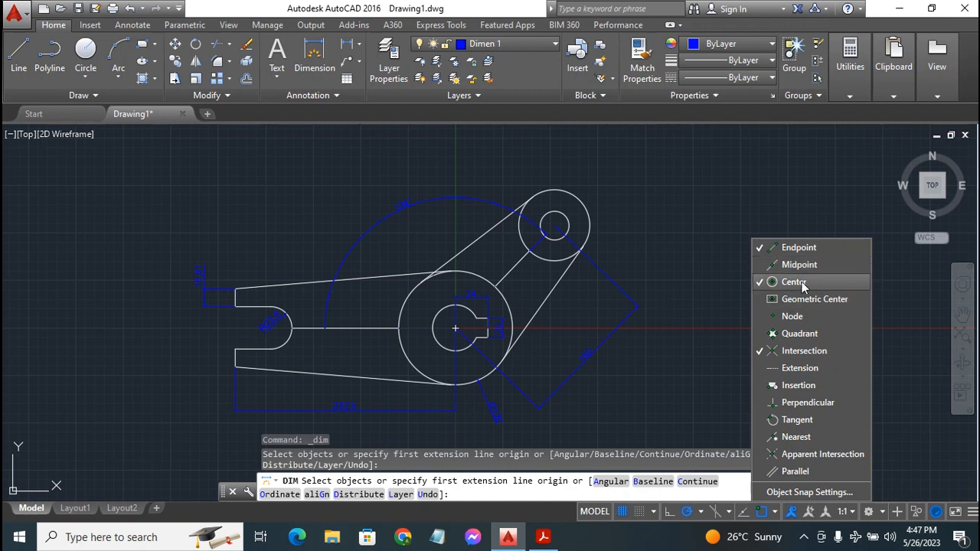
pyautogui.click(634, 239)
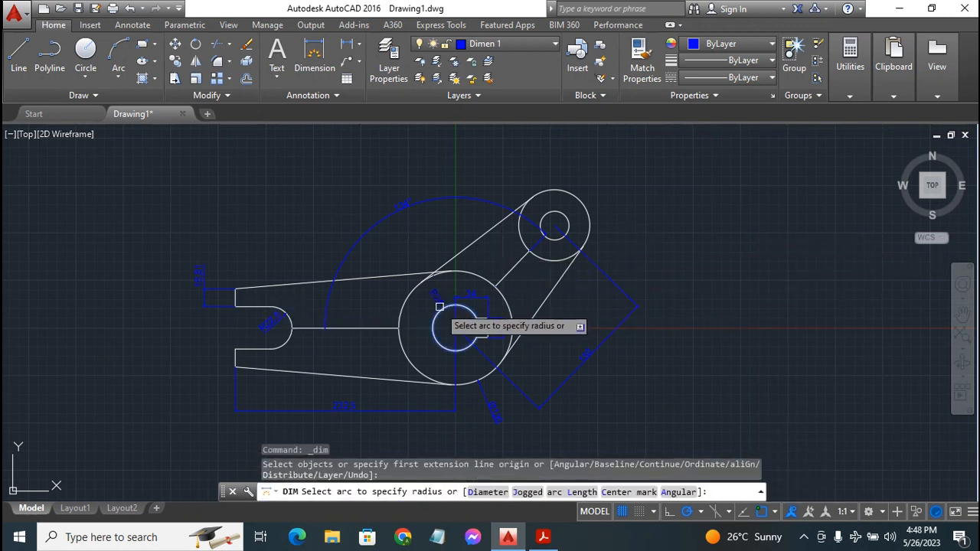
# Add a radius on the central circle and diameters on the upper circle and its hole
pyautogui.click(440, 306)
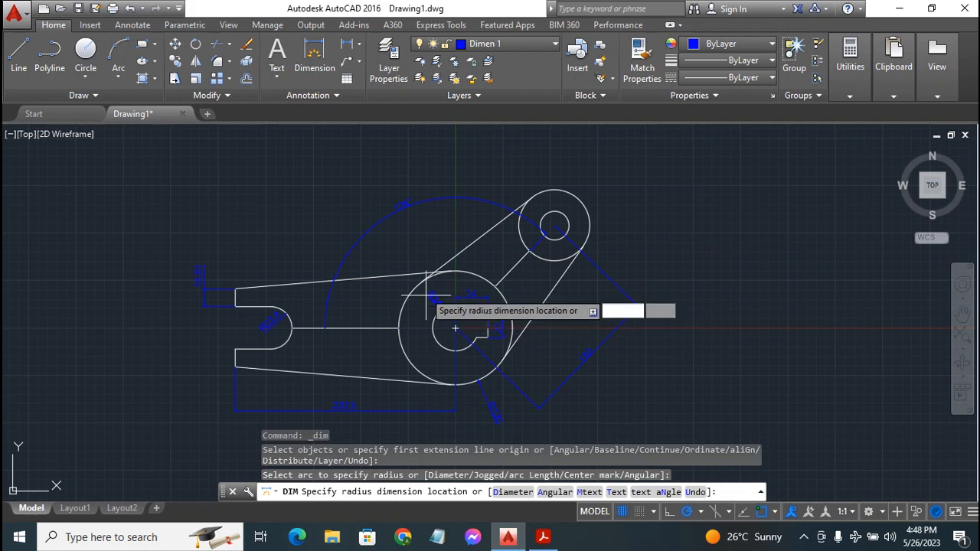
pyautogui.click(410, 239)
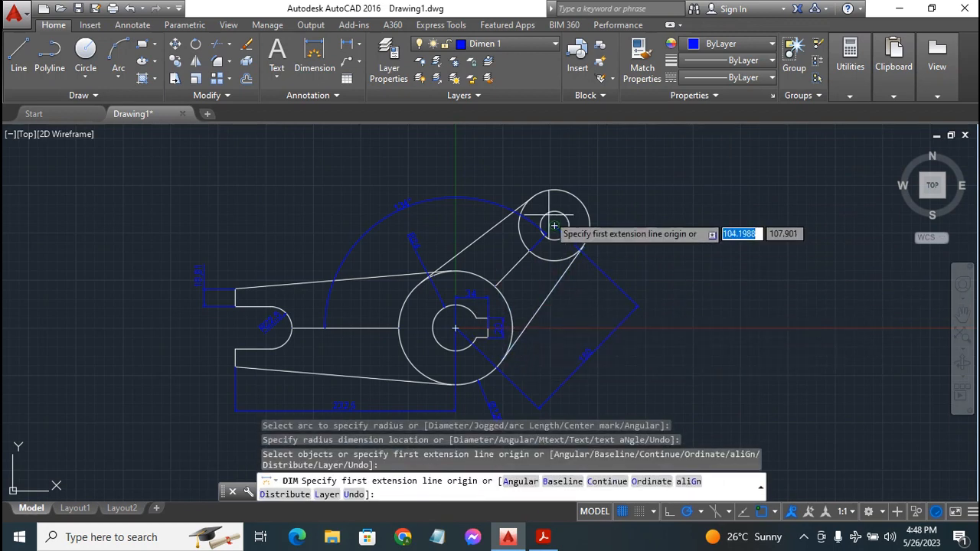
pyautogui.click(568, 187)
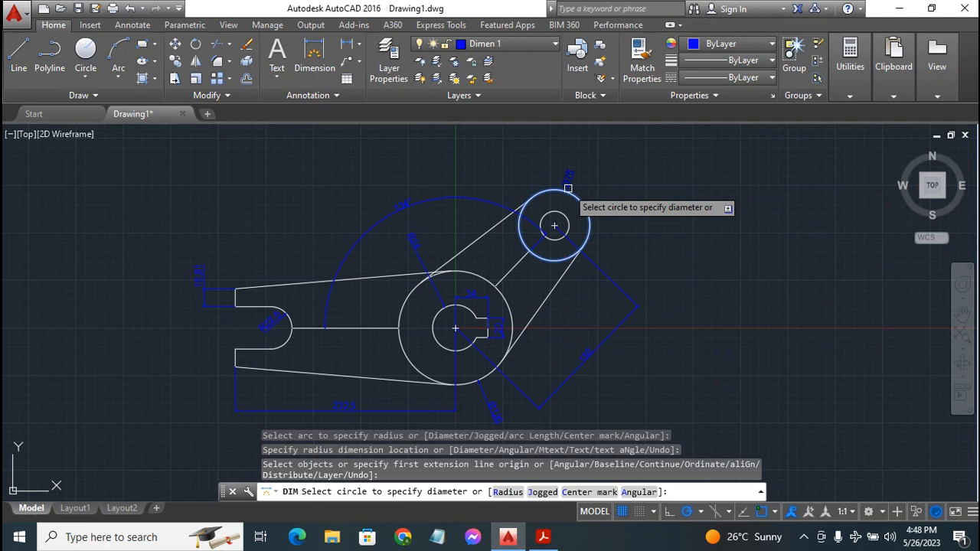
pyautogui.click(568, 188)
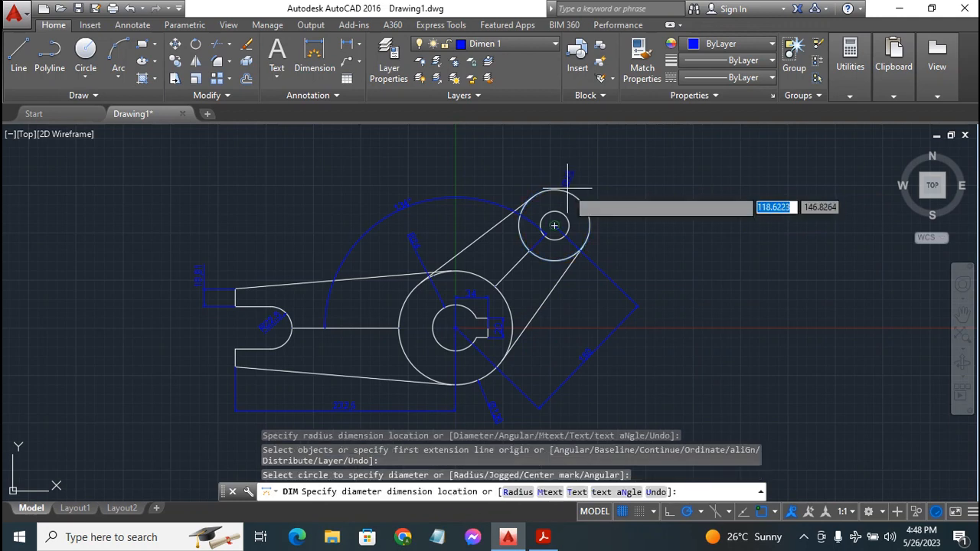
pyautogui.click(572, 151)
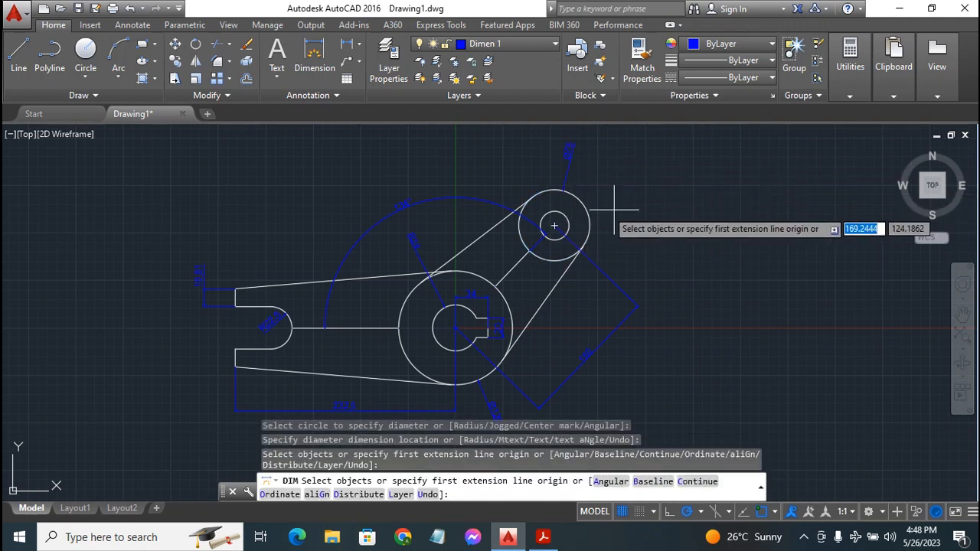
pyautogui.click(554, 225)
pyautogui.click(650, 205)
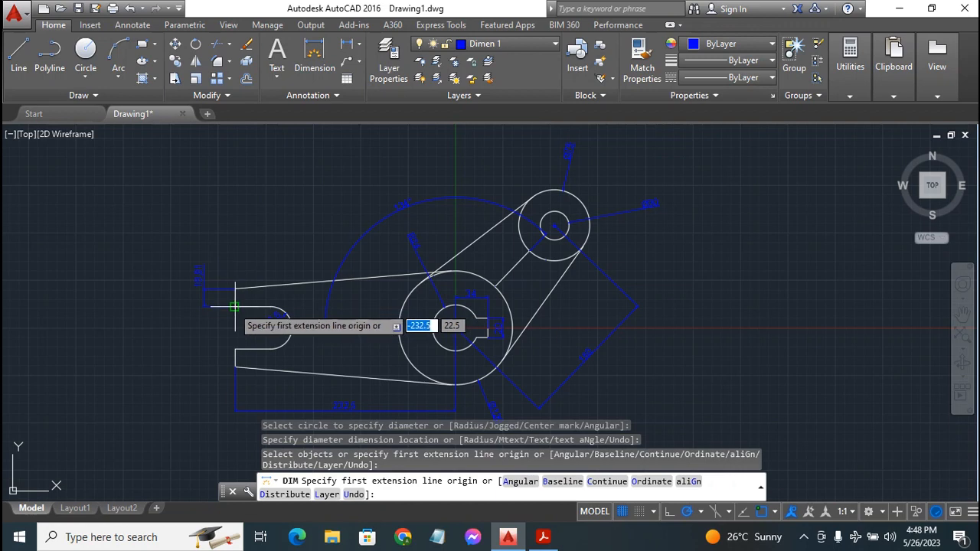
# Dimension the arm's left end with a horizontal dimension placed above it
pyautogui.click(270, 307)
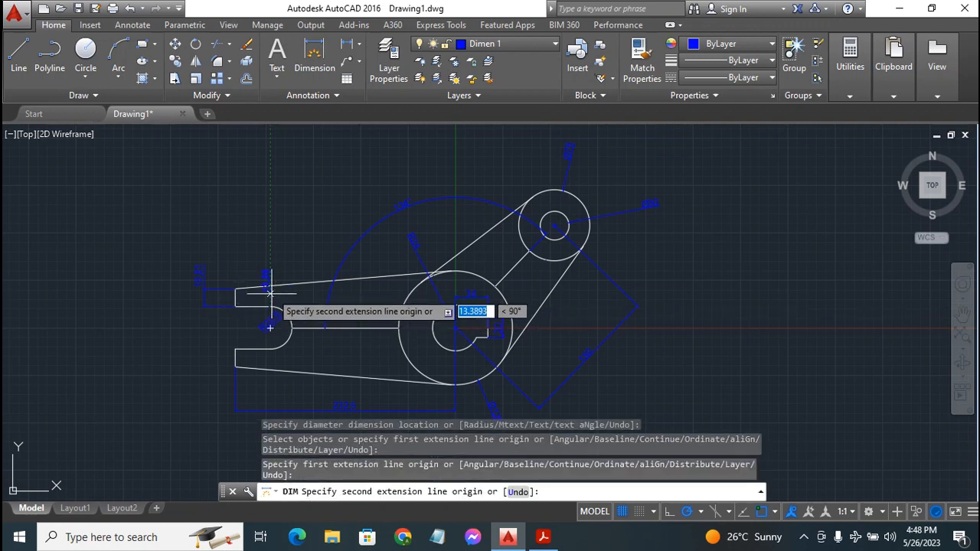
pyautogui.click(231, 304)
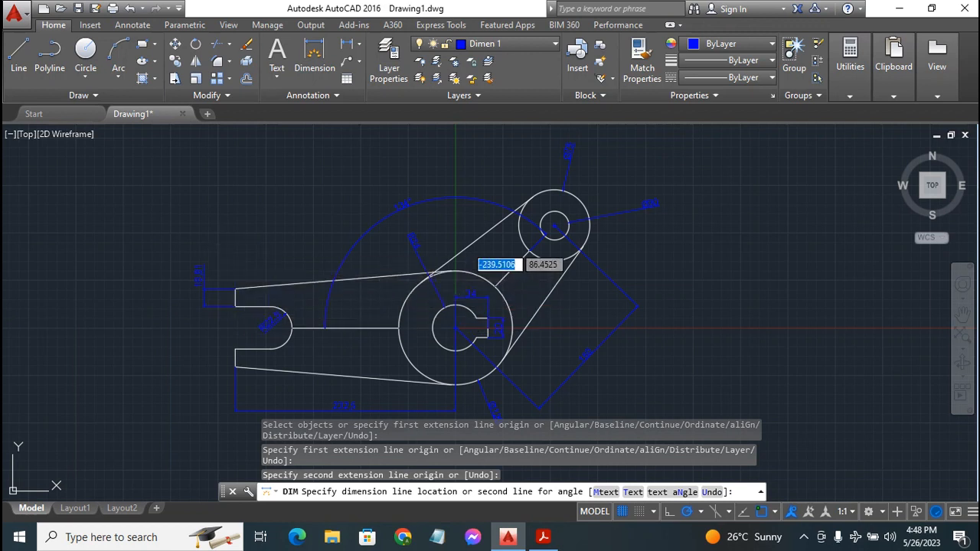
pyautogui.click(227, 245)
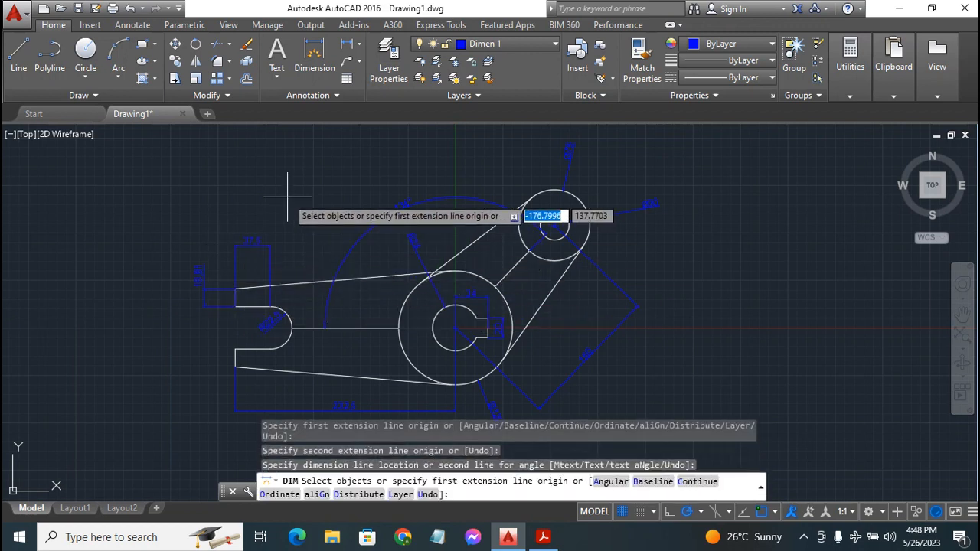
pyautogui.press('Escape')
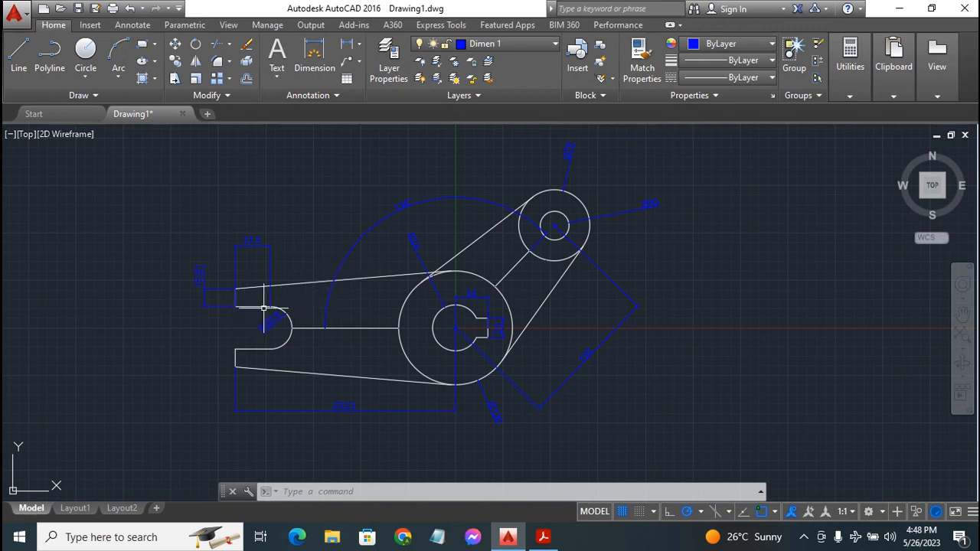
# Stretch the 37.5 dimension's extension line points up onto the arm's top edge
pyautogui.click(270, 256)
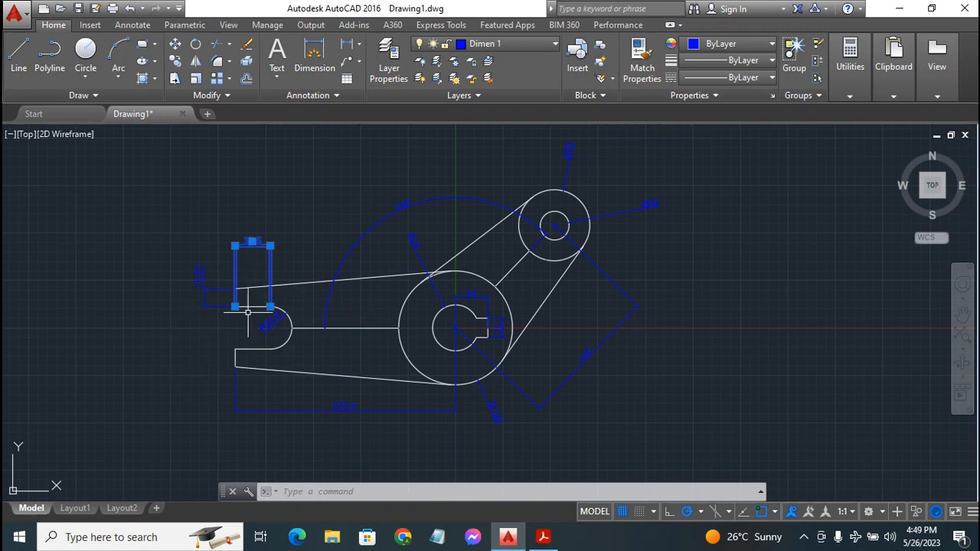
pyautogui.click(269, 306)
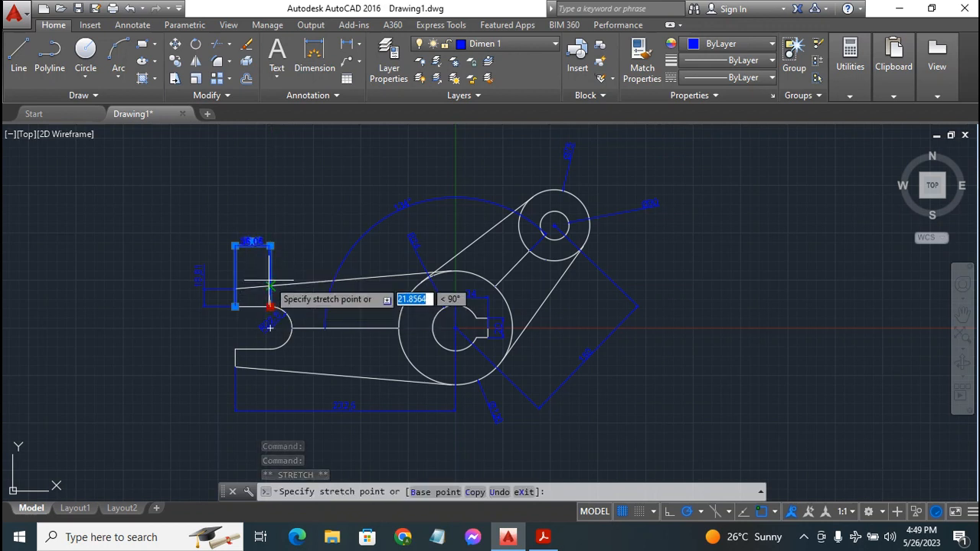
pyautogui.click(269, 287)
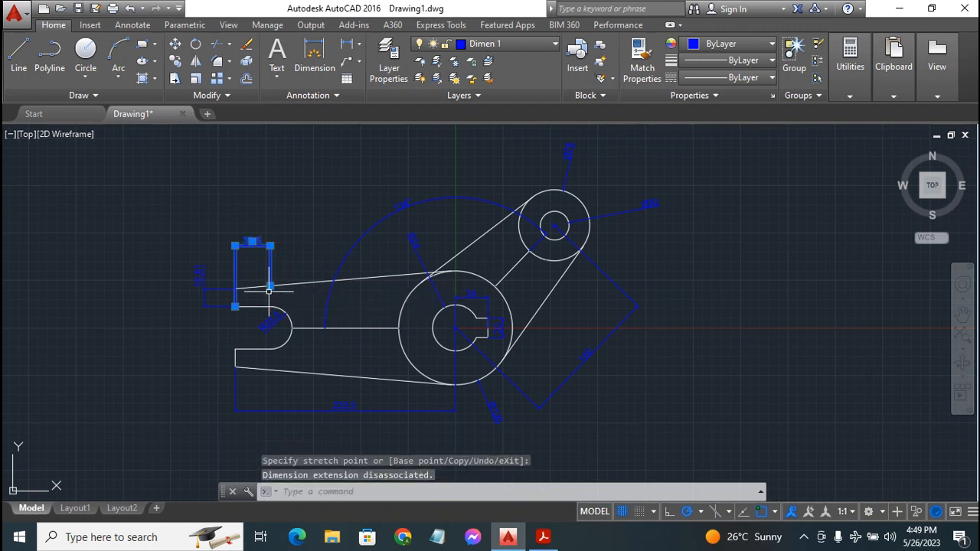
pyautogui.click(235, 306)
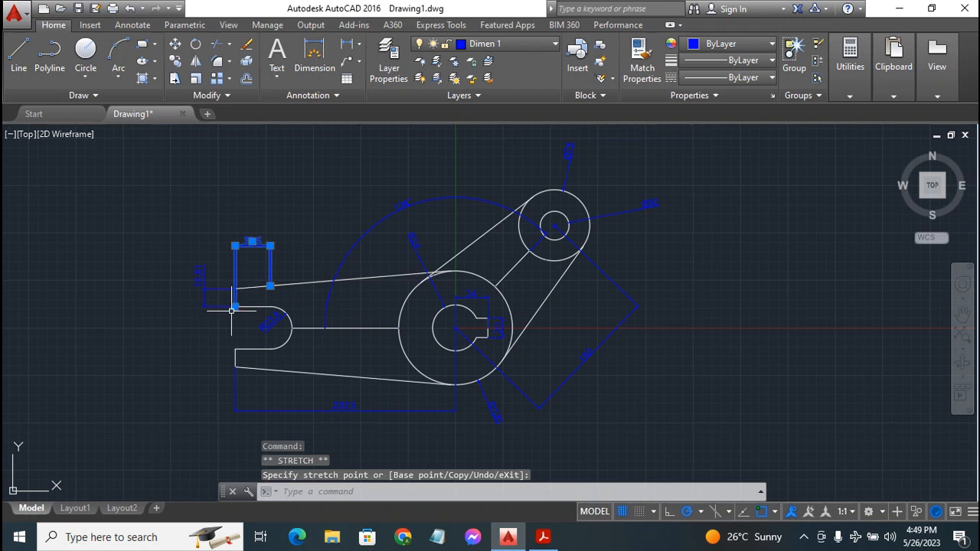
pyautogui.click(234, 306)
pyautogui.click(234, 306)
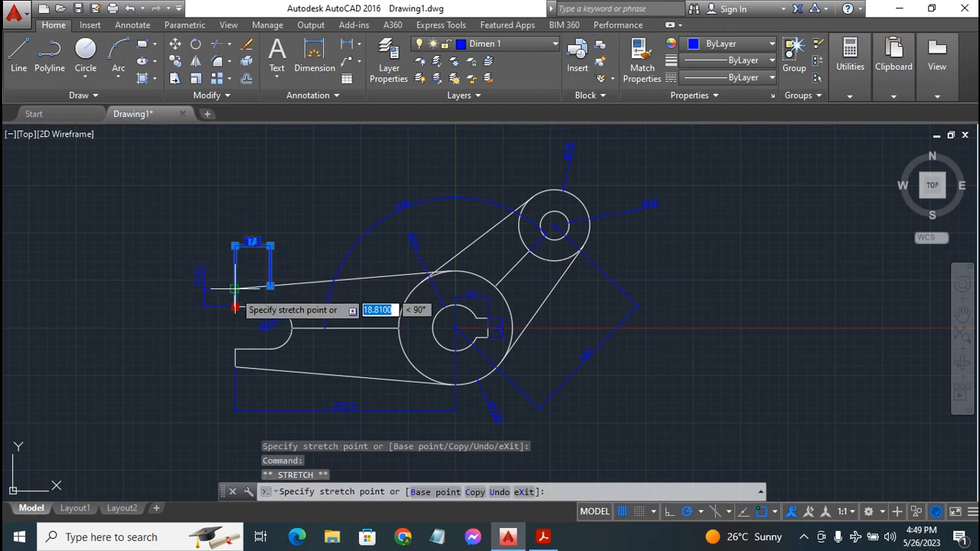
pyautogui.click(234, 289)
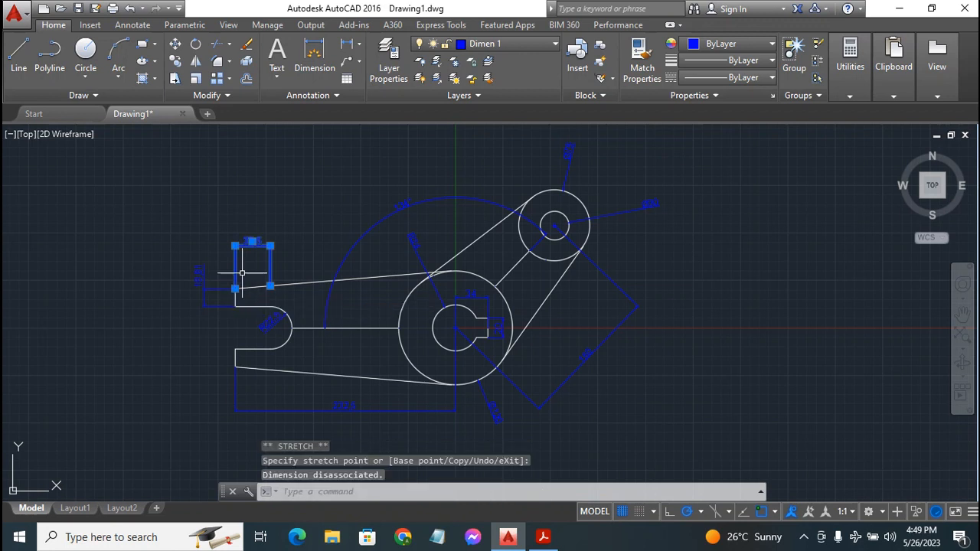
pyautogui.press('Escape')
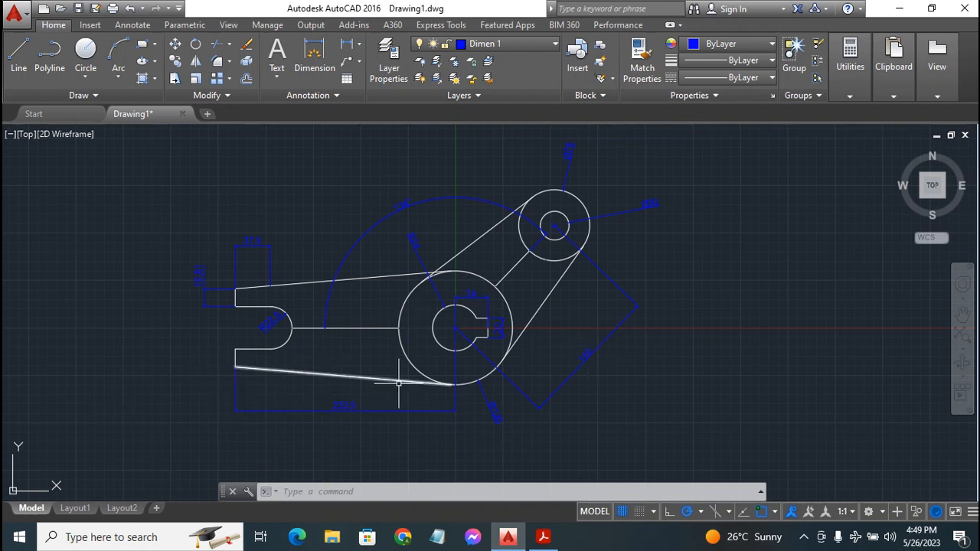
# Move the 232.5 dimension's extension line end to the circle's bottom, then show Layout1
pyautogui.click(454, 329)
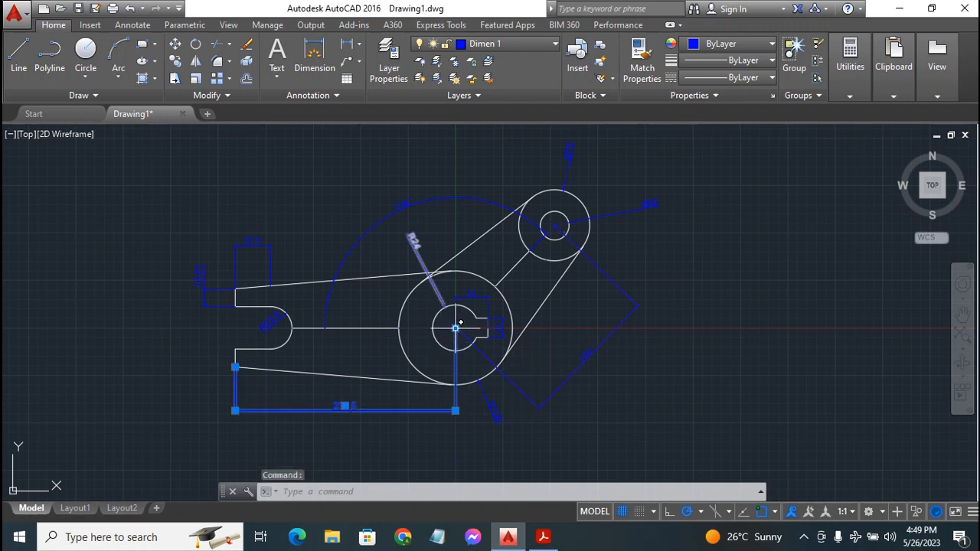
pyautogui.click(454, 328)
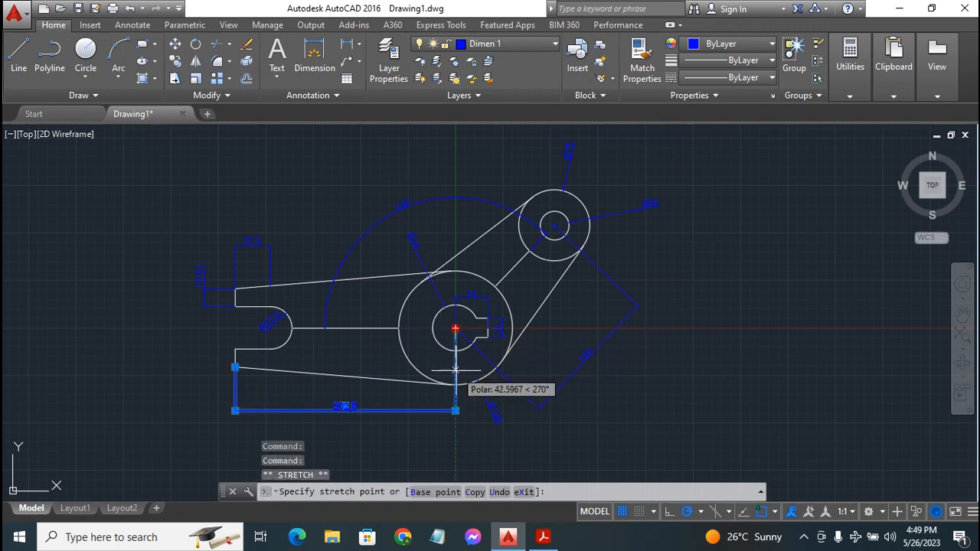
pyautogui.click(455, 385)
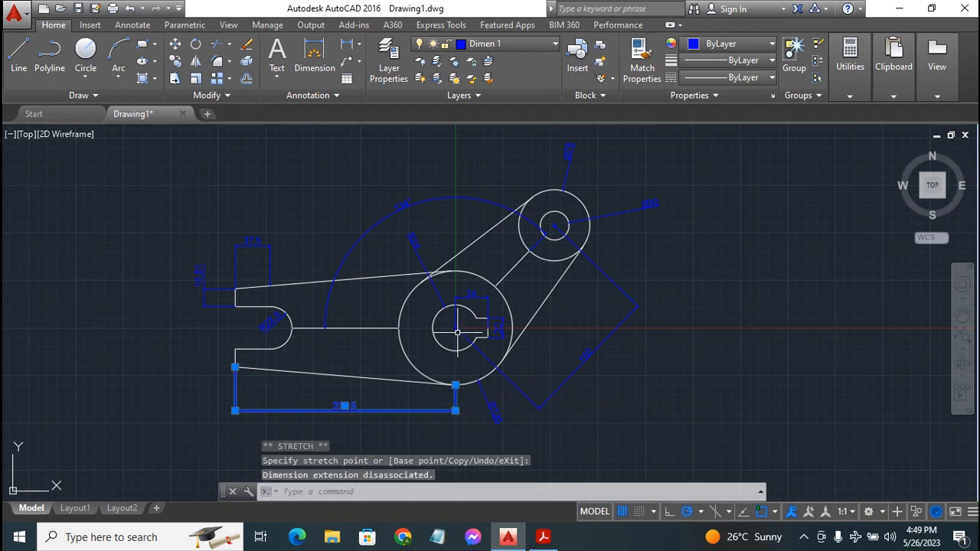
pyautogui.press('Escape')
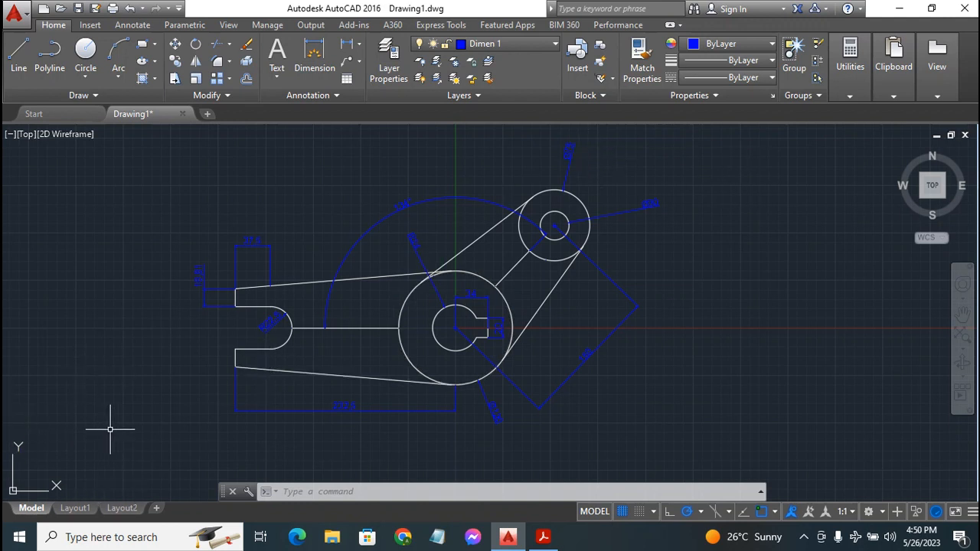
pyautogui.click(85, 511)
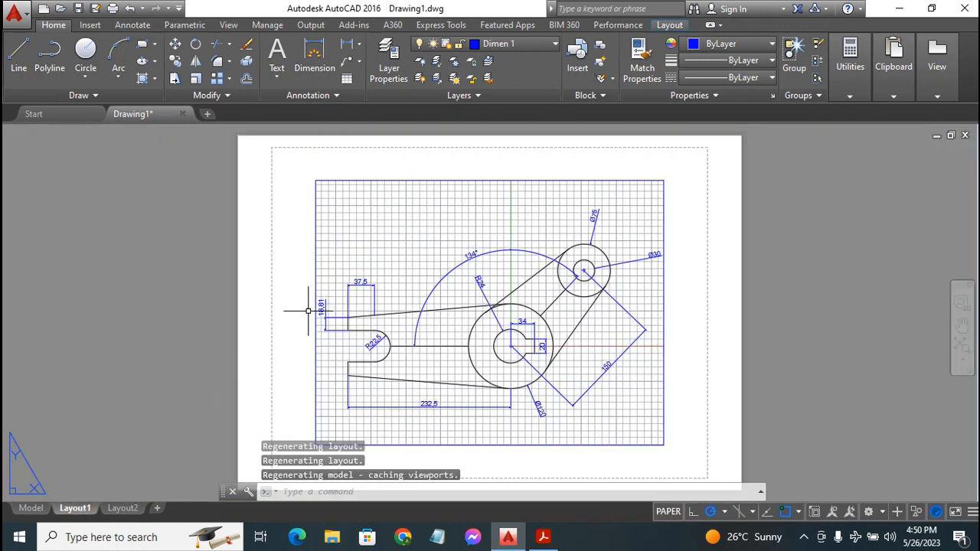
# Activate the Layout1 viewport in model space and hide its grid
pyautogui.click(321, 179)
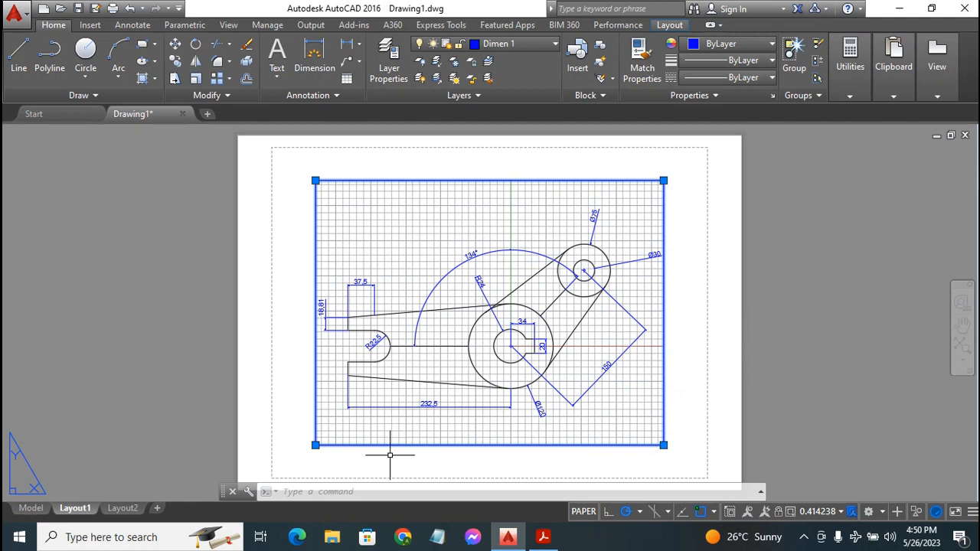
pyautogui.click(583, 512)
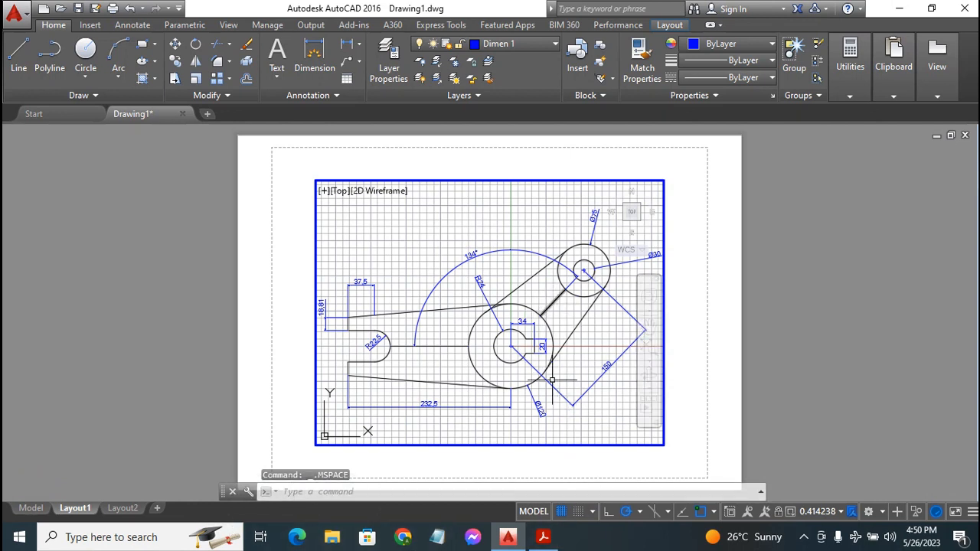
pyautogui.click(561, 513)
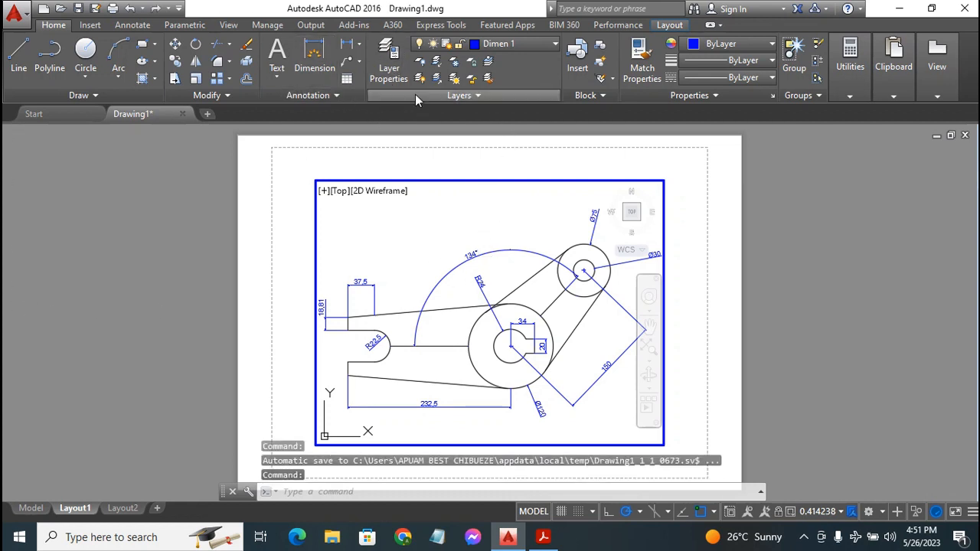
# In Layer Properties, add a new layer named Vports, fixing the typo, then close the palette
pyautogui.click(388, 55)
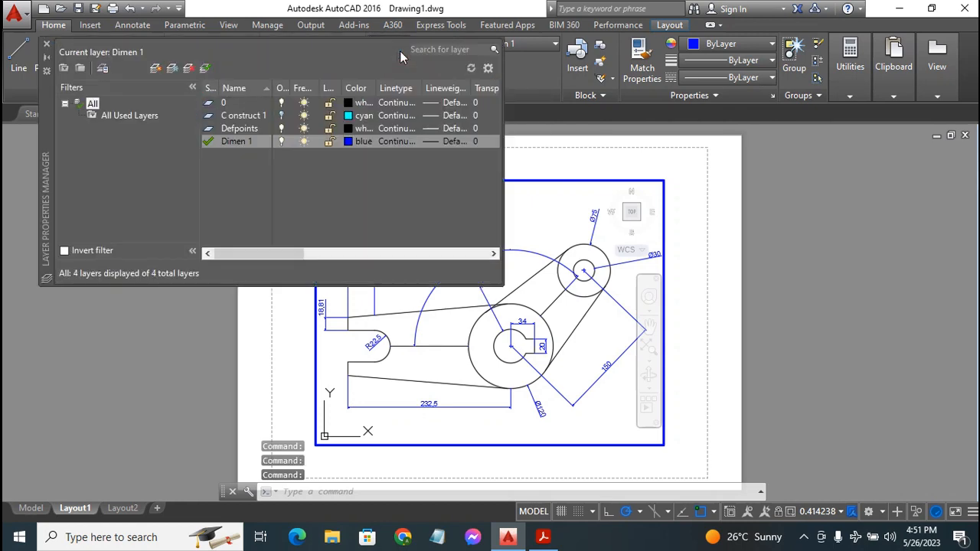
pyautogui.rightClick(208, 169)
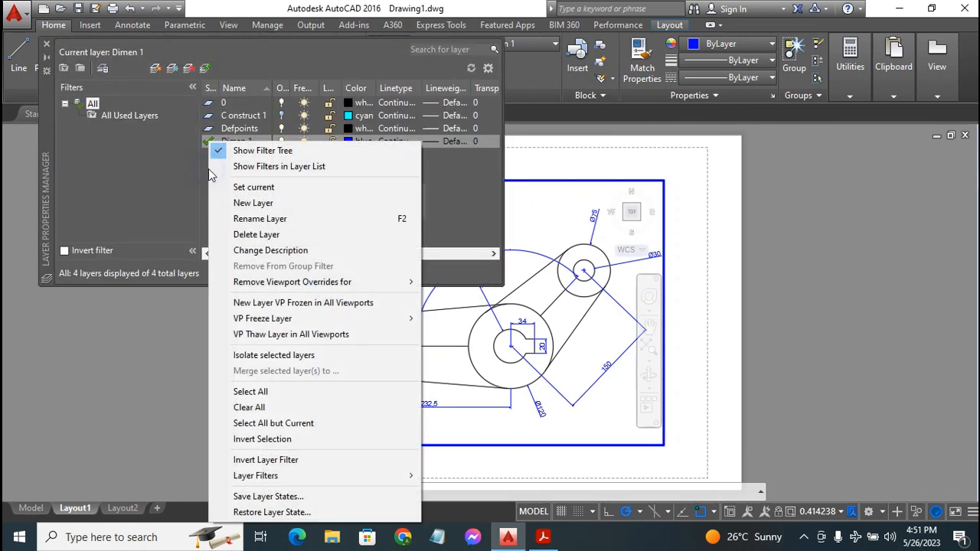
pyautogui.click(256, 203)
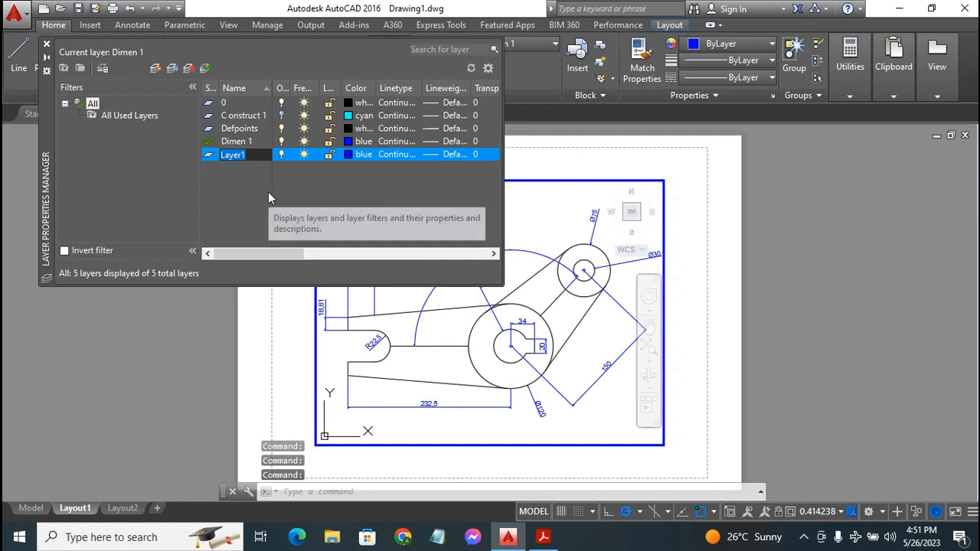
pyautogui.write('Vp')
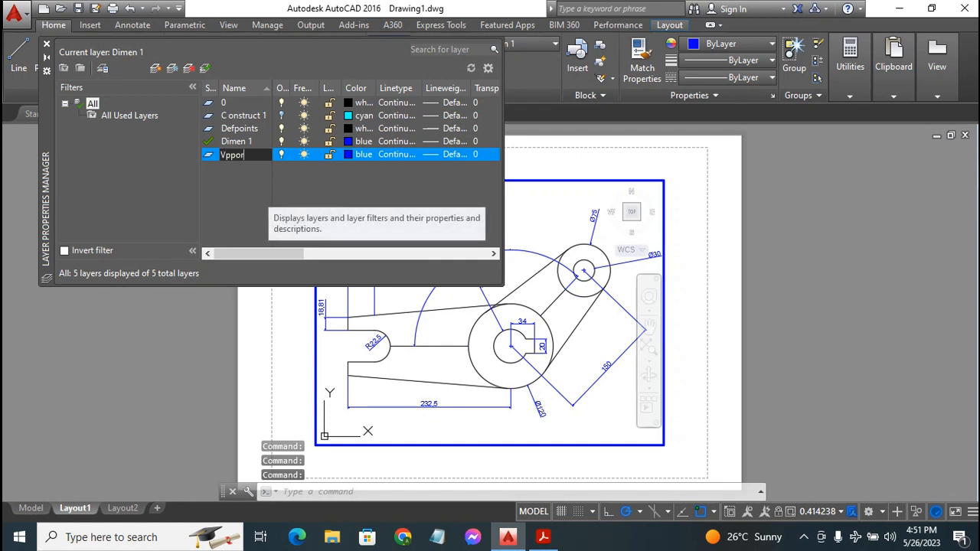
pyautogui.write('por')
pyautogui.press('BackSpace')
pyautogui.press('BackSpace')
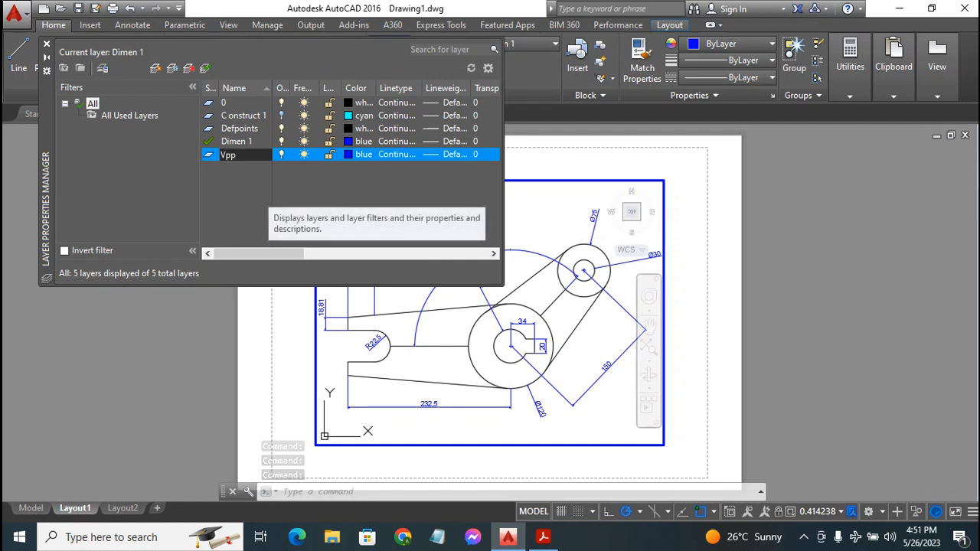
pyautogui.press('BackSpace')
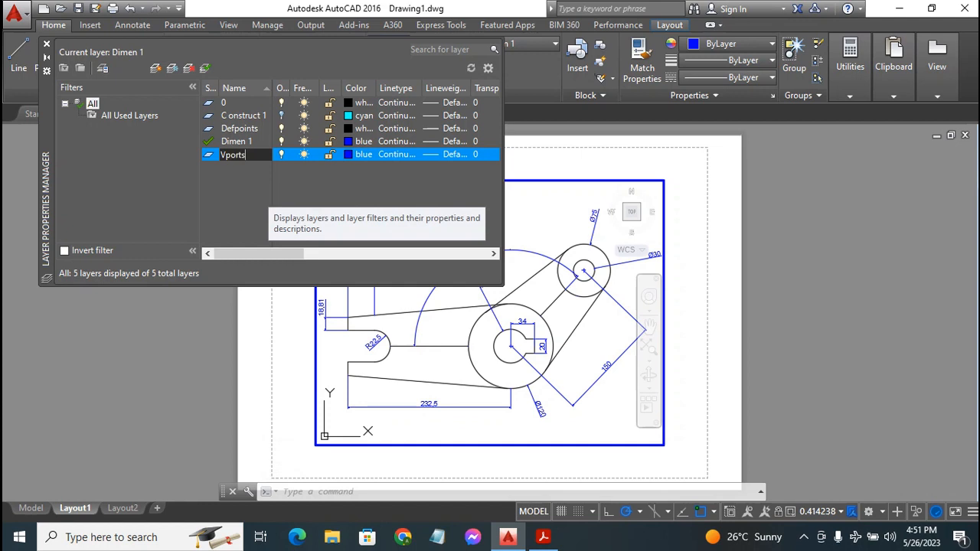
pyautogui.press('Return')
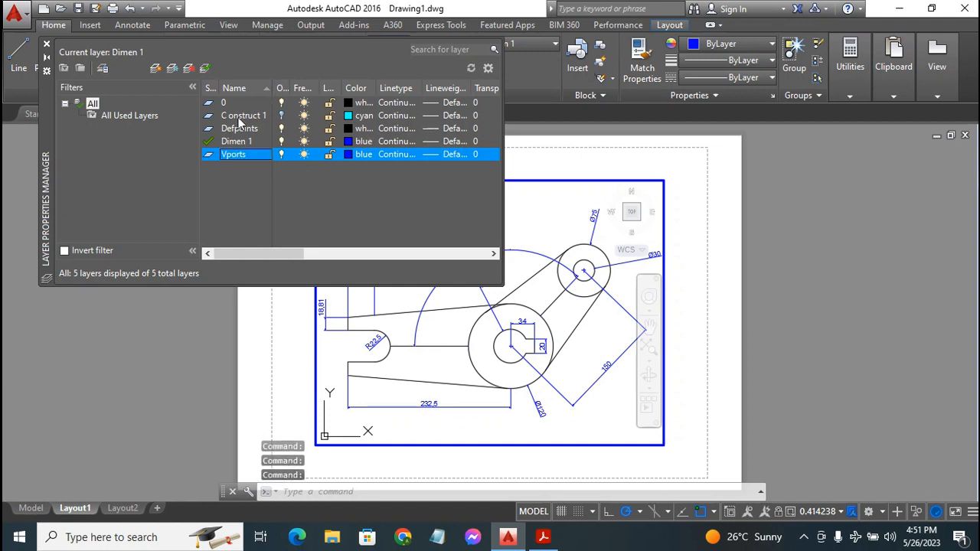
pyautogui.click(46, 43)
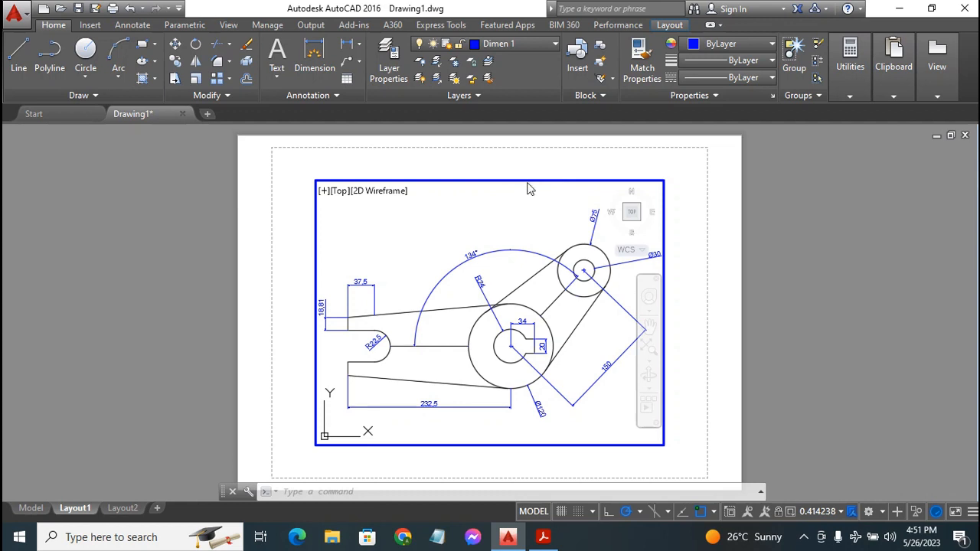
# Back on the paper sheet, stretch the viewport's corners out to the sheet margins
pyautogui.click(791, 201)
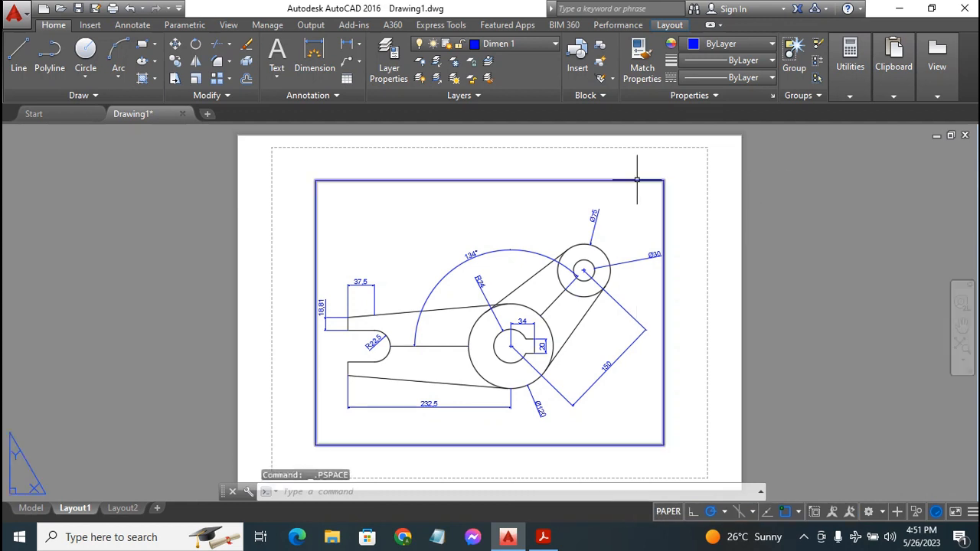
pyautogui.click(639, 181)
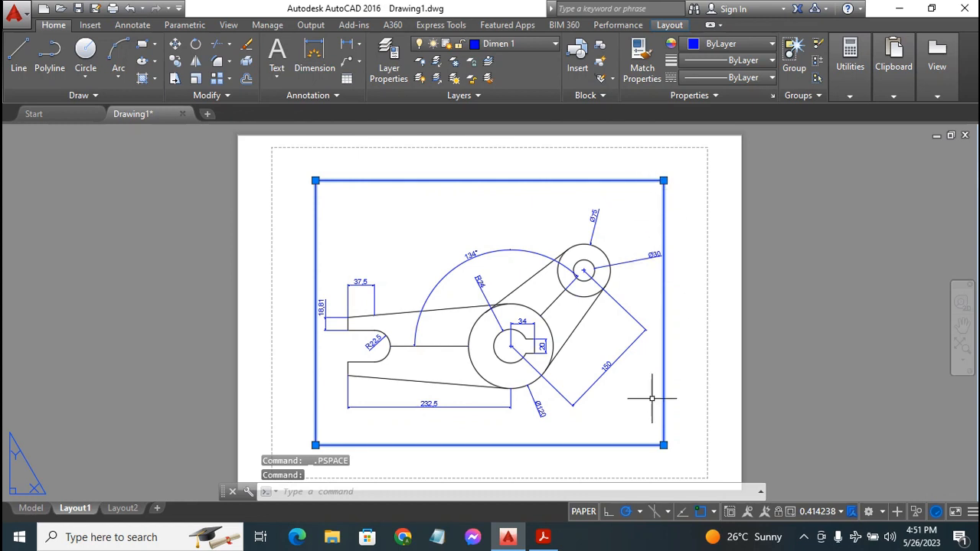
pyautogui.click(663, 445)
pyautogui.click(699, 470)
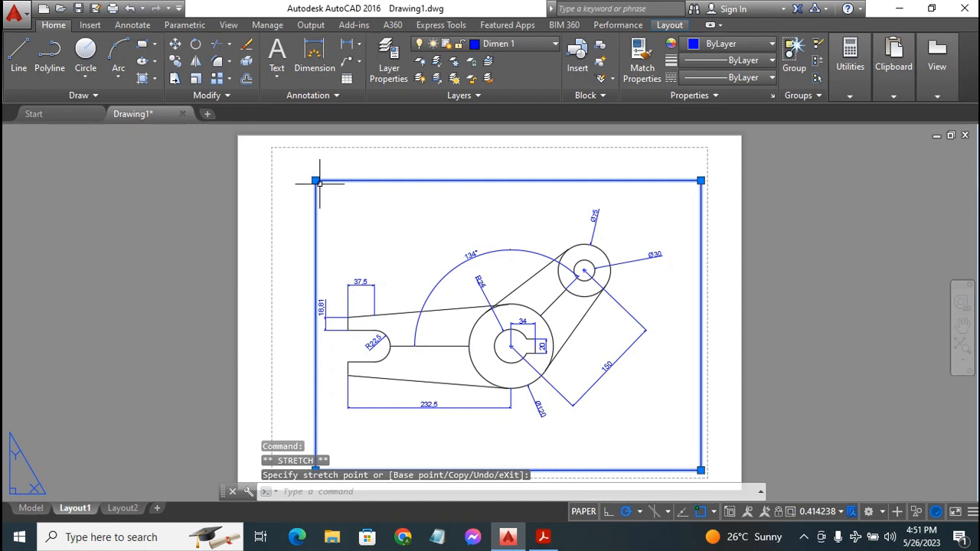
pyautogui.click(279, 154)
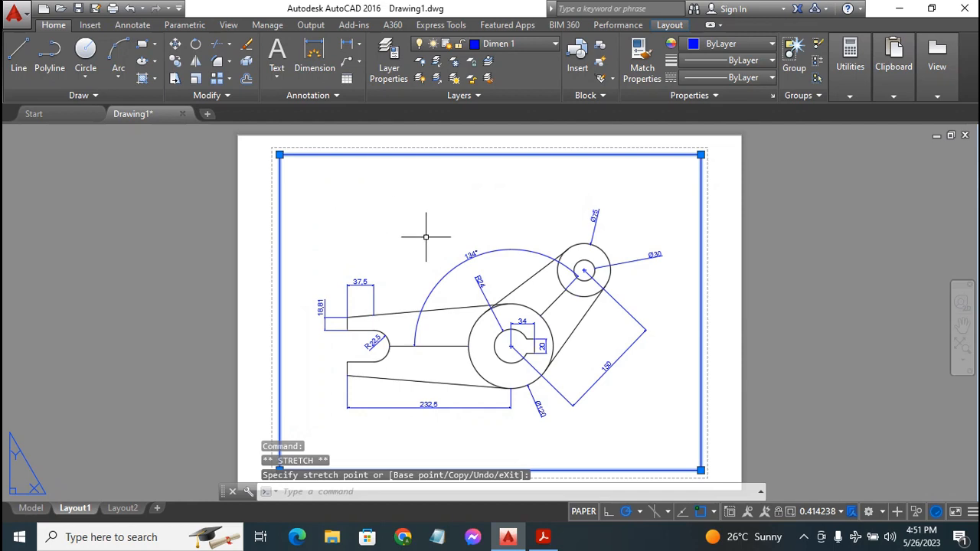
# Zoom and pan the layout so the whole Layout1 sheet sits centred
pyautogui.scroll(2, 444, 253)
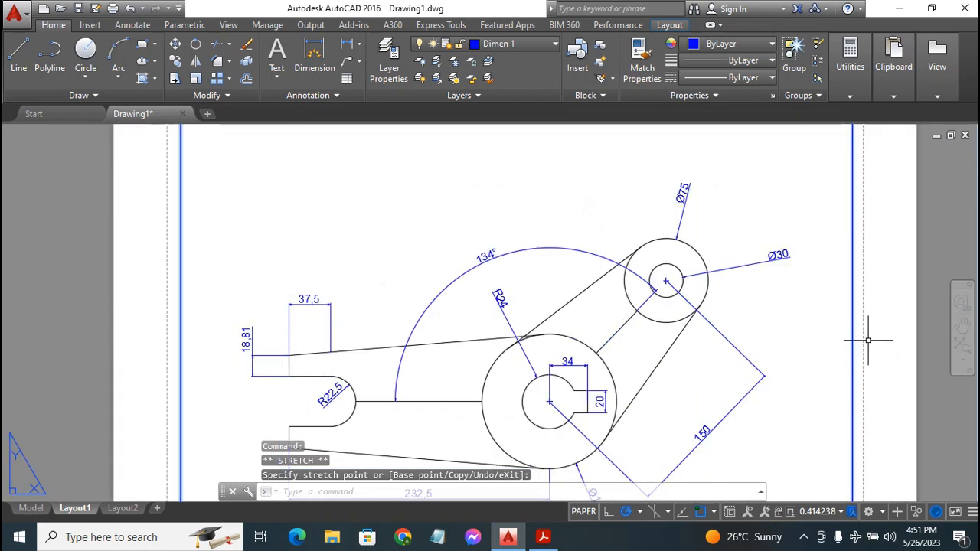
pyautogui.scroll(-5, 711, 319)
pyautogui.scroll(5, 711, 318)
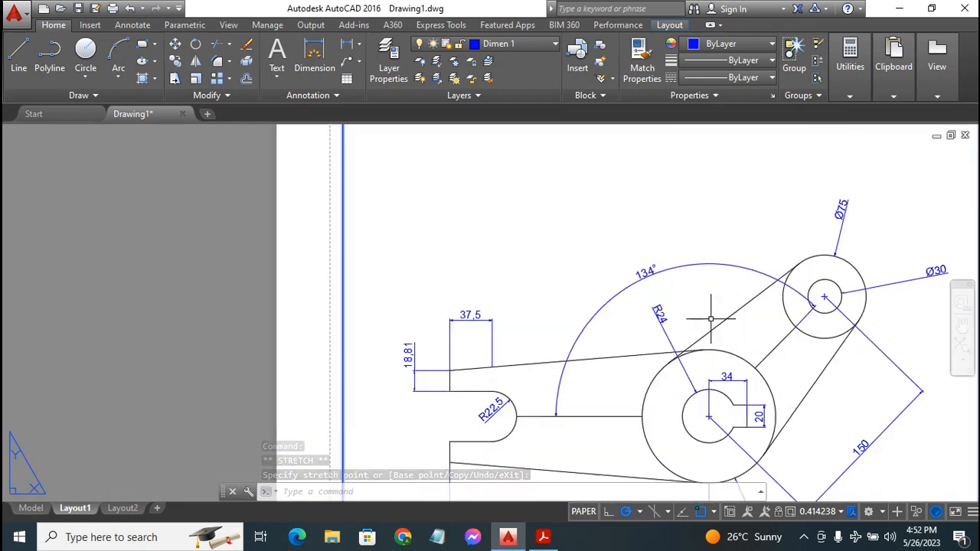
pyautogui.scroll(-2, 710, 318)
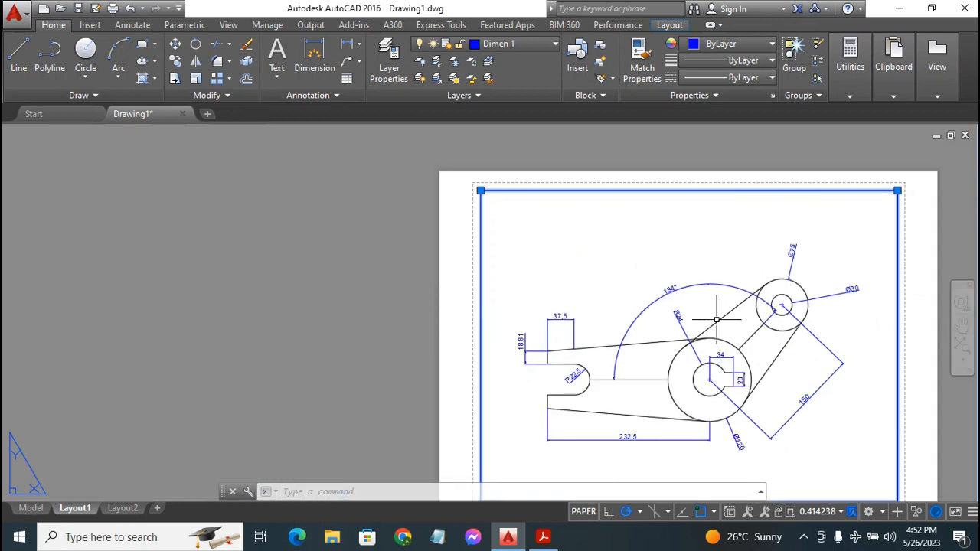
pyautogui.click(963, 327)
pyautogui.moveTo(792, 344); pyautogui.dragTo(626, 322)
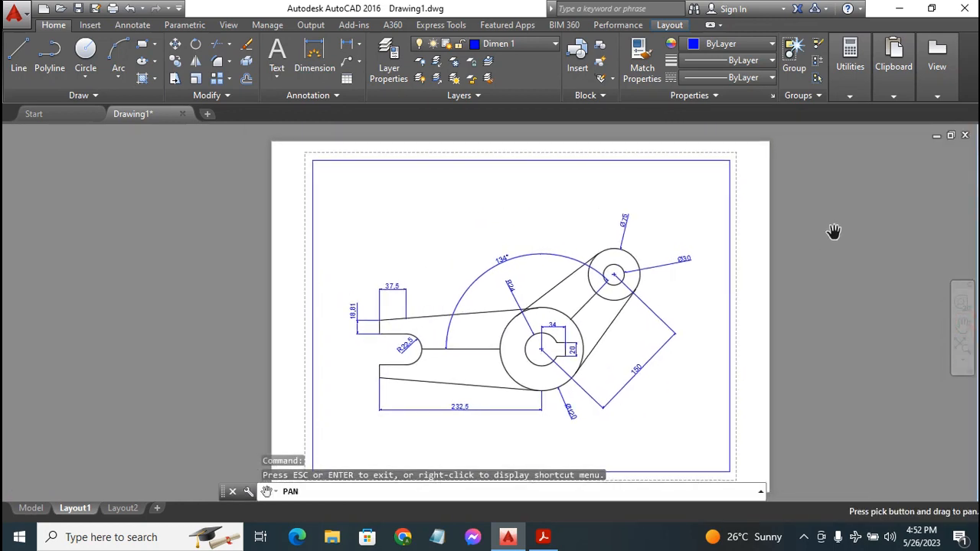
# Activate the viewport and Zoom Realtime to enlarge the arm to scale 0.484489
pyautogui.press('Escape')
pyautogui.doubleClick(664, 287)
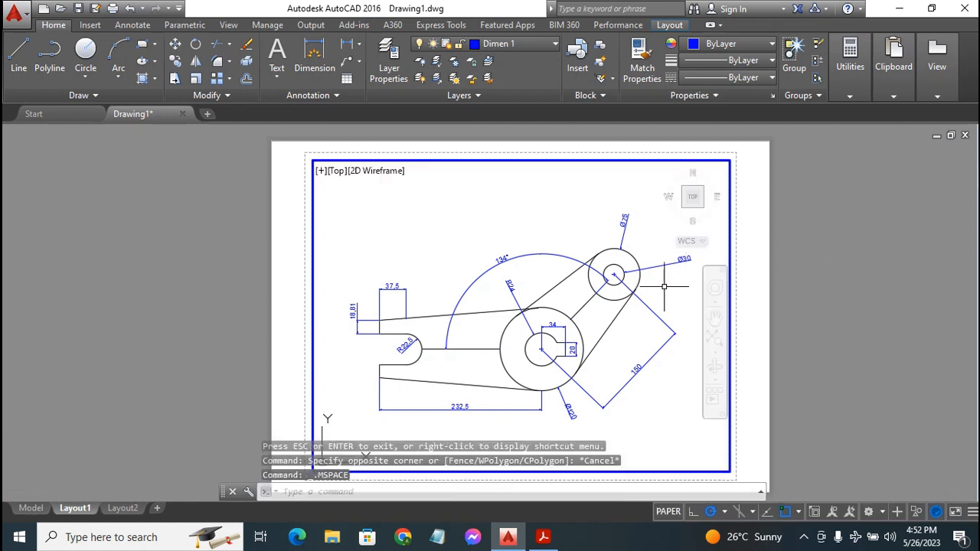
pyautogui.click(664, 286)
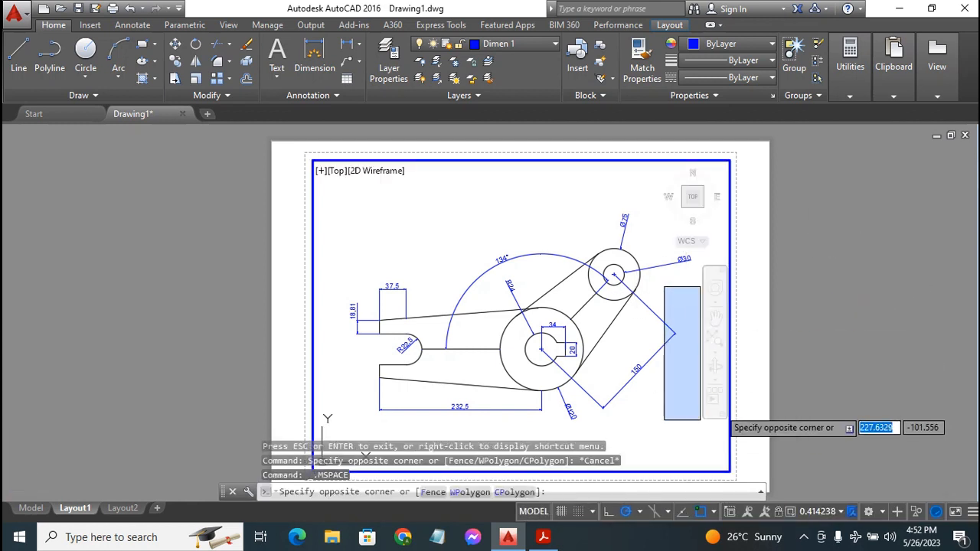
pyautogui.click(670, 404)
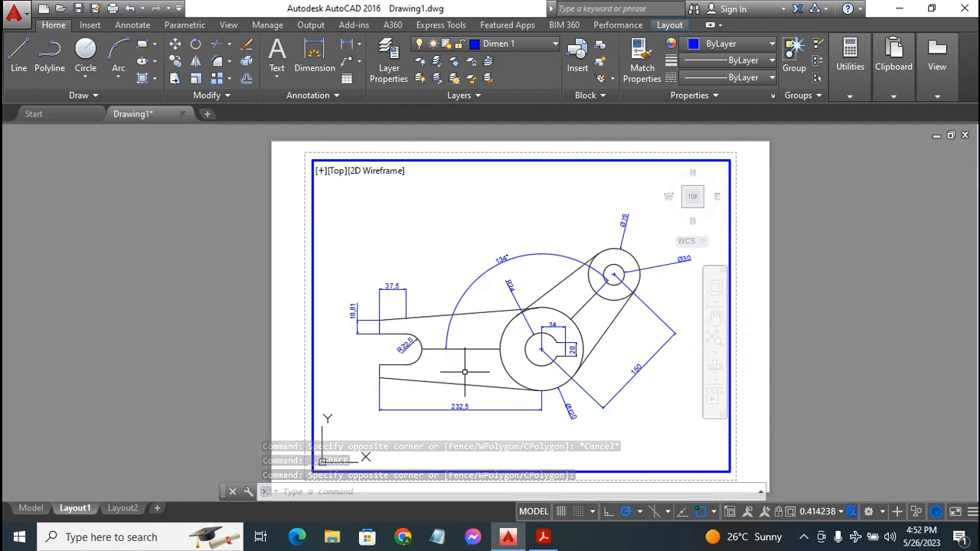
pyautogui.click(710, 354)
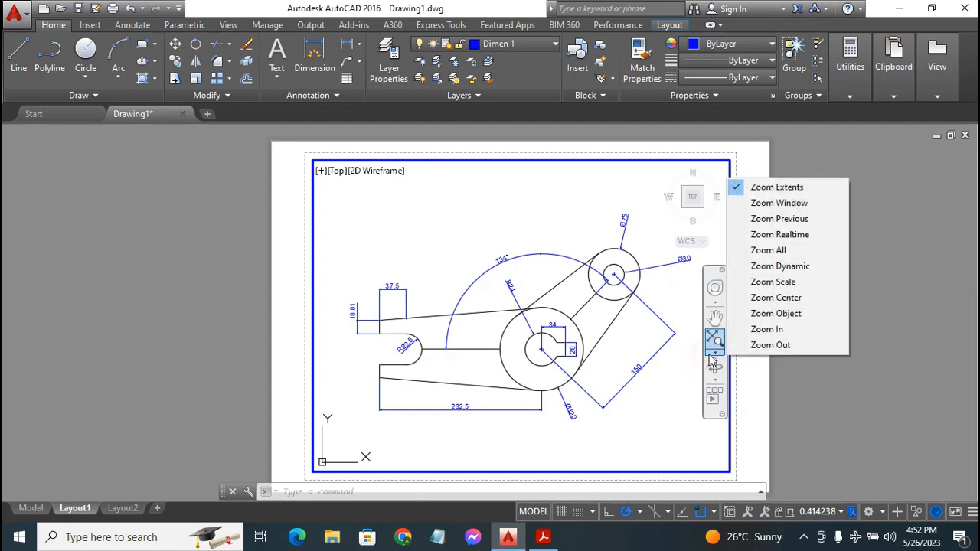
pyautogui.click(797, 236)
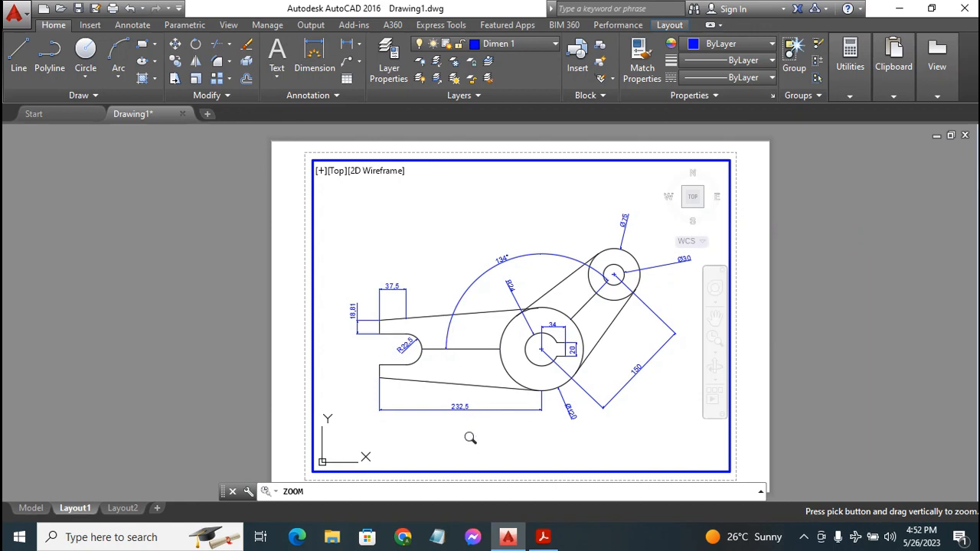
pyautogui.moveTo(470, 437)
pyautogui.mouseDown()
pyautogui.moveTo(569, 328)
pyautogui.moveTo(650, 258)
pyautogui.moveTo(691, 245)
pyautogui.moveTo(438, 414)
pyautogui.moveTo(520, 336)
pyautogui.moveTo(363, 438)
pyautogui.moveTo(406, 409)
pyautogui.moveTo(349, 462)
pyautogui.moveTo(423, 401)
pyautogui.mouseUp()
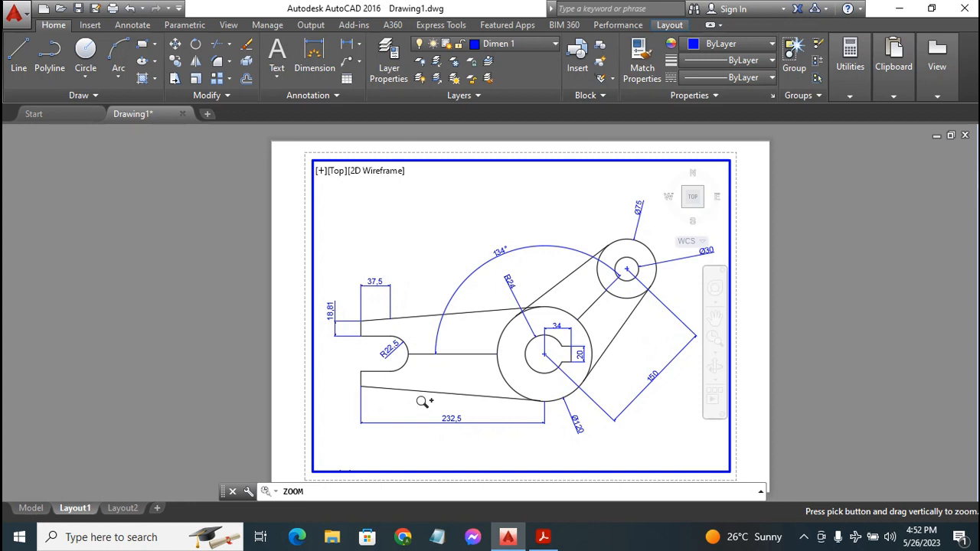
pyautogui.moveTo(422, 402); pyautogui.dragTo(431, 392)
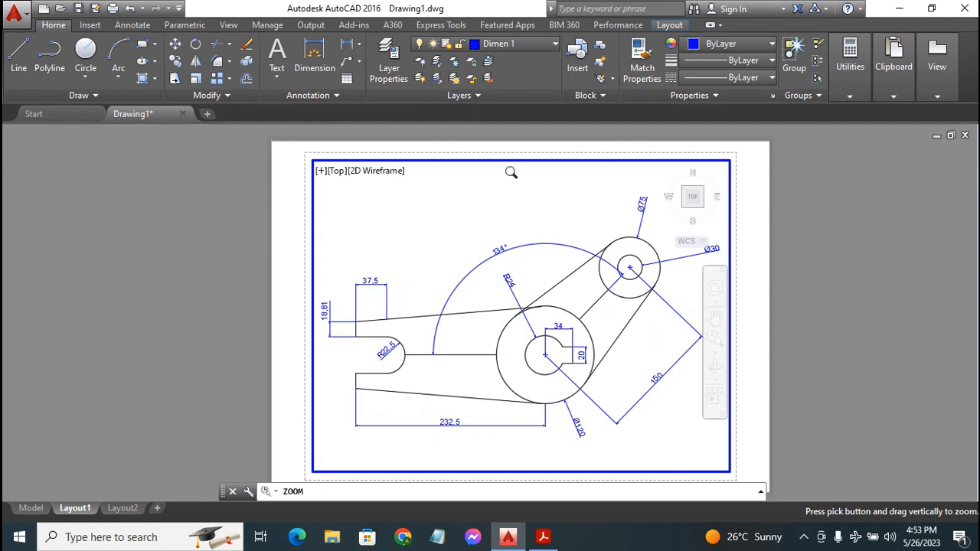
pyautogui.press('Escape')
pyautogui.press('Escape')
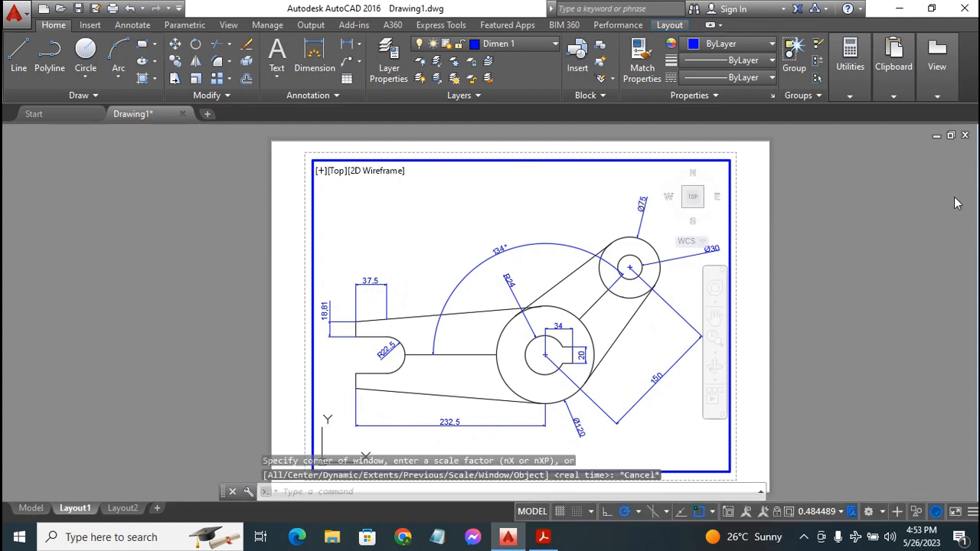
# Return to paper space and move the selected viewport border onto the Vports layer
pyautogui.doubleClick(762, 190)
pyautogui.click(762, 189)
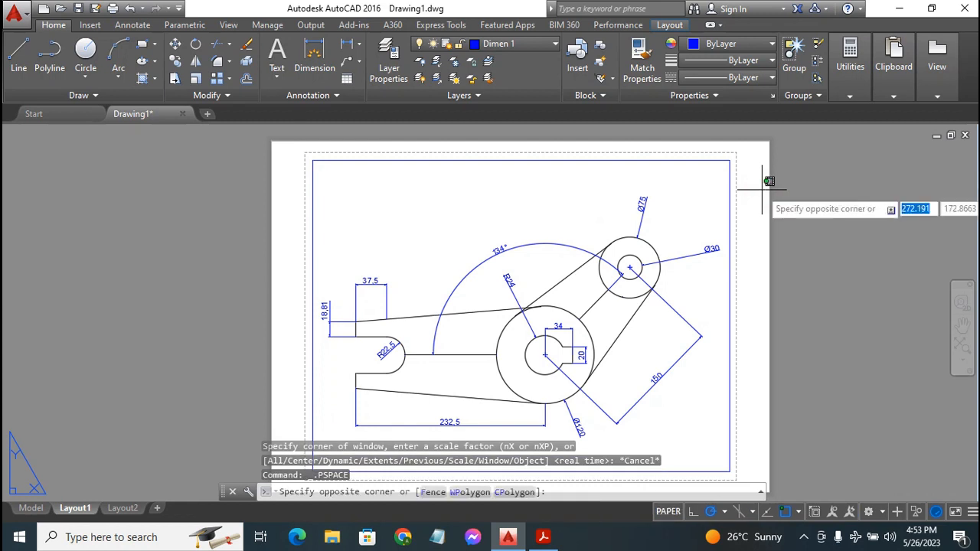
pyautogui.click(808, 182)
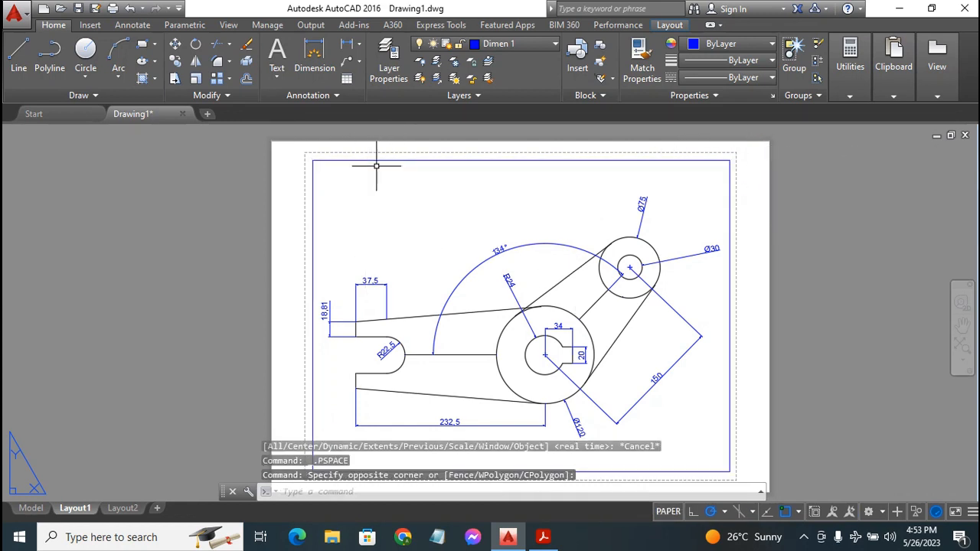
pyautogui.moveTo(379, 159)
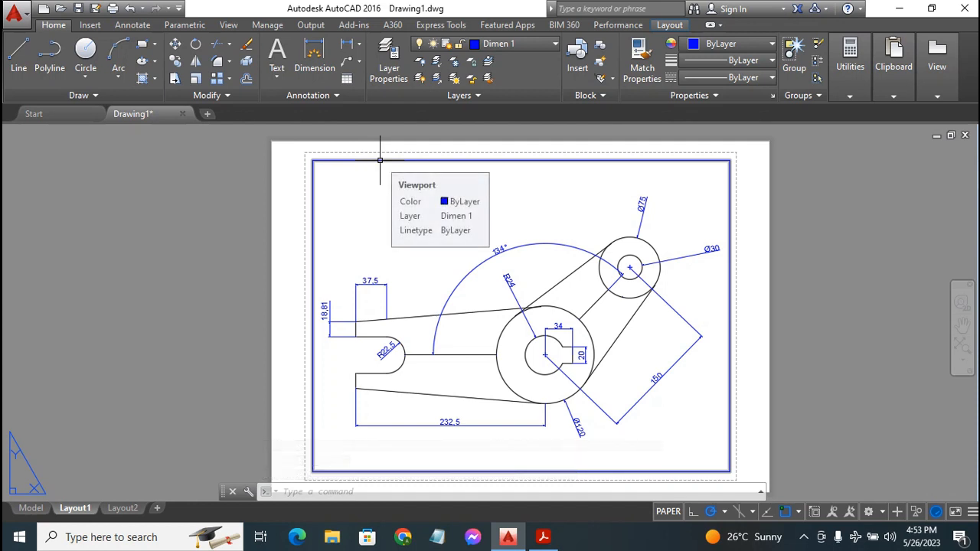
pyautogui.click(380, 159)
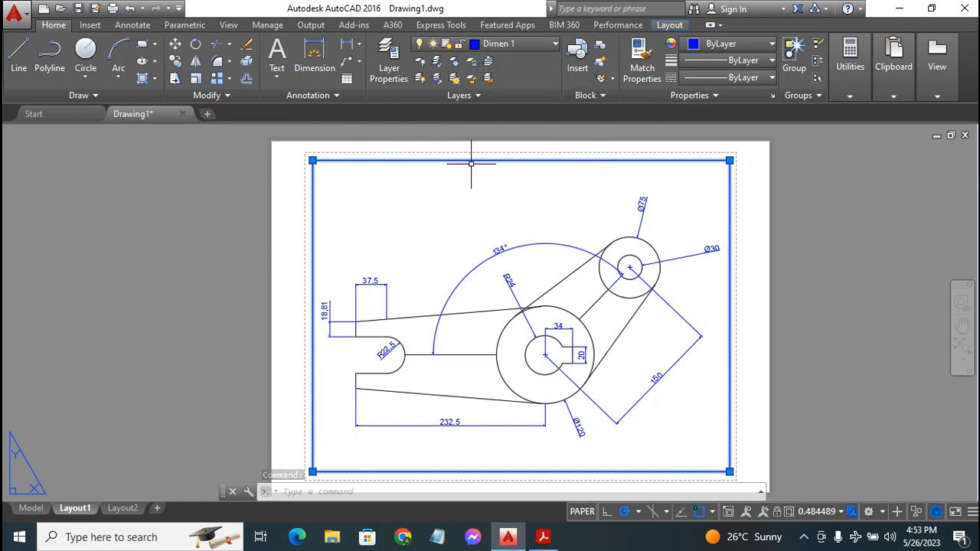
pyautogui.click(489, 207)
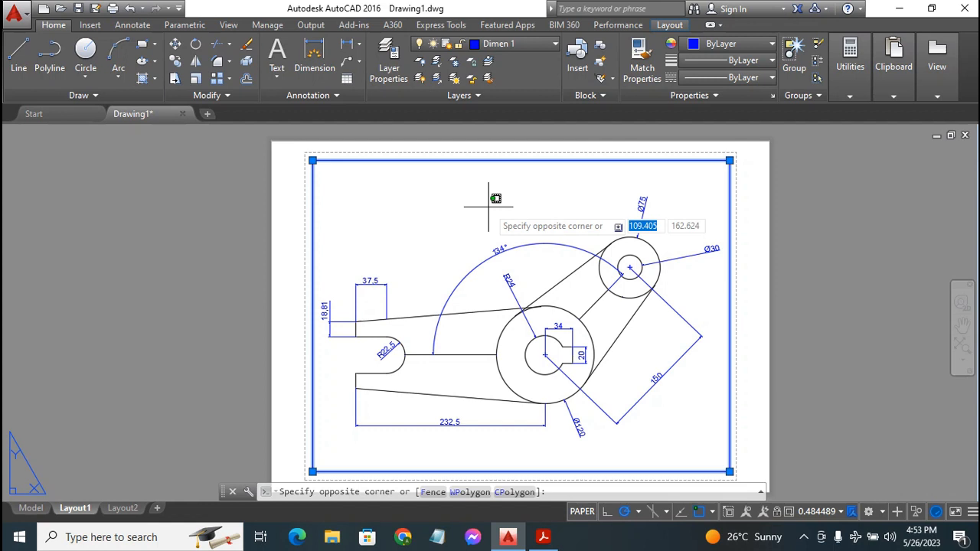
pyautogui.click(883, 156)
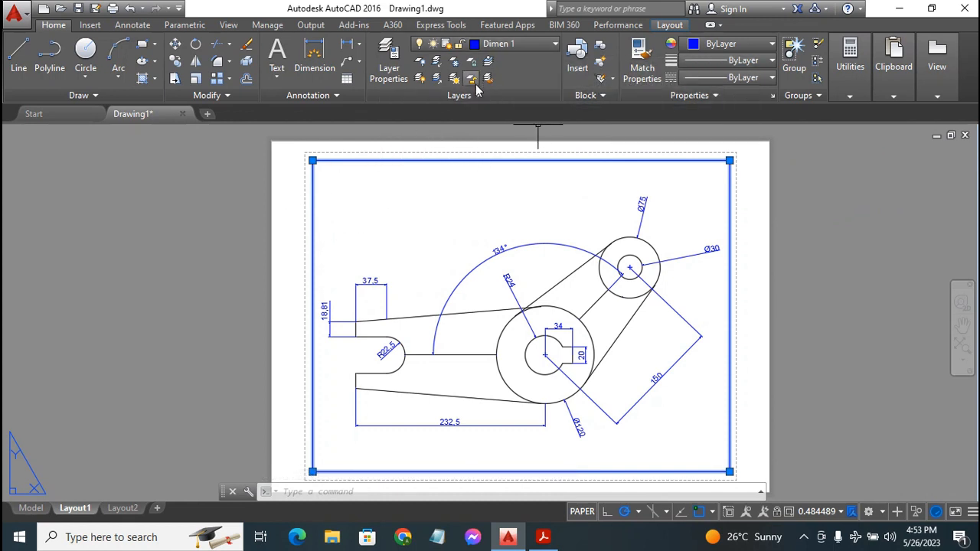
pyautogui.click(527, 43)
pyautogui.click(511, 128)
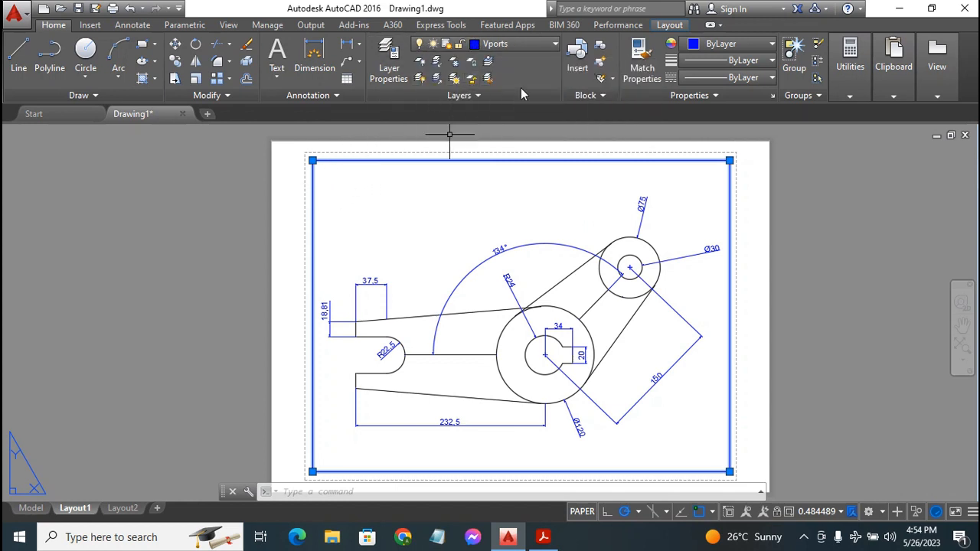
# Turn off the Vports layer to hide the viewport border, then open the screen recorder window
pyautogui.click(529, 43)
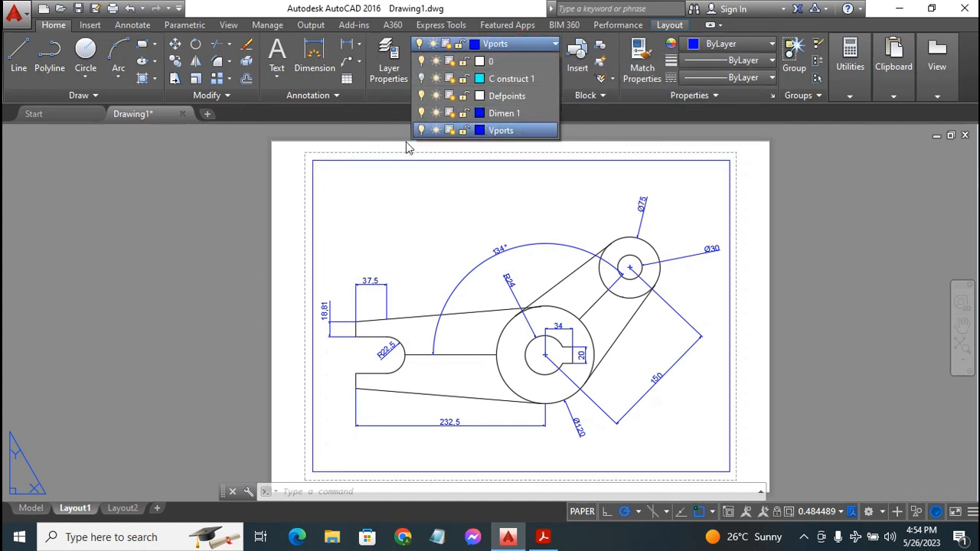
pyautogui.click(421, 130)
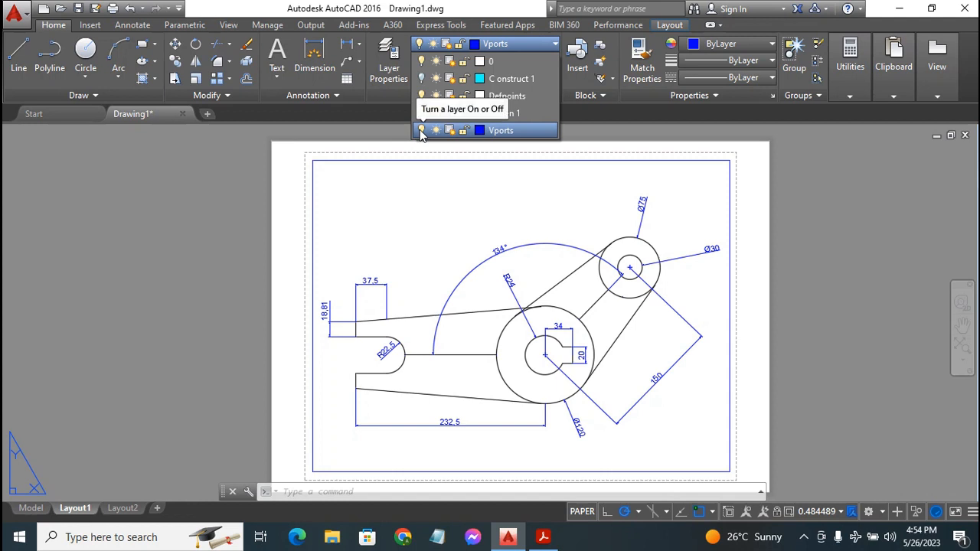
pyautogui.click(421, 130)
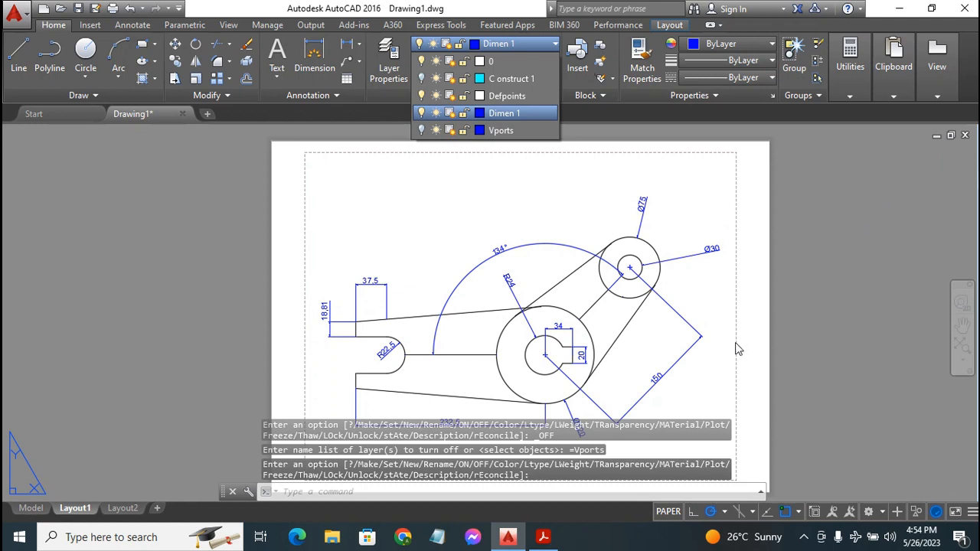
pyautogui.press('Escape')
pyautogui.press('Escape')
pyautogui.press('Escape')
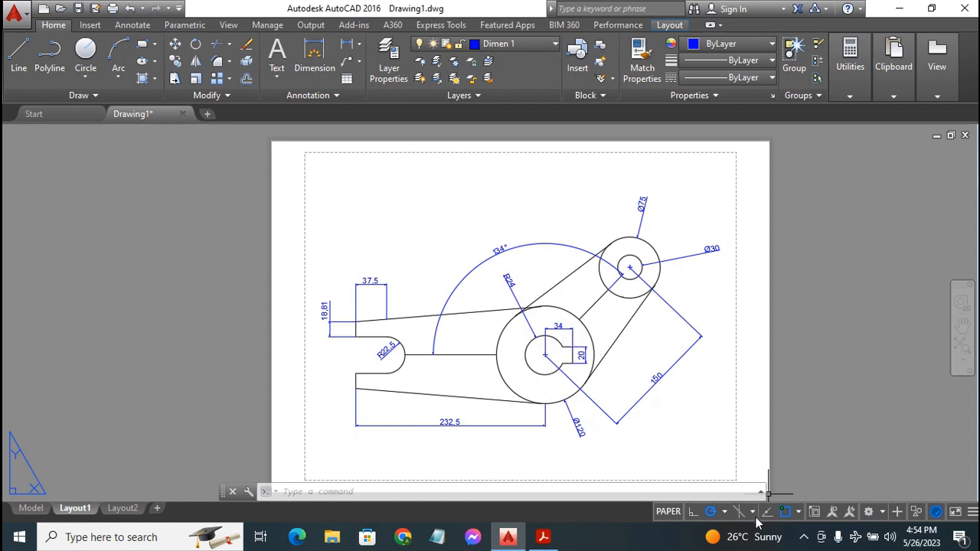
pyautogui.click(803, 537)
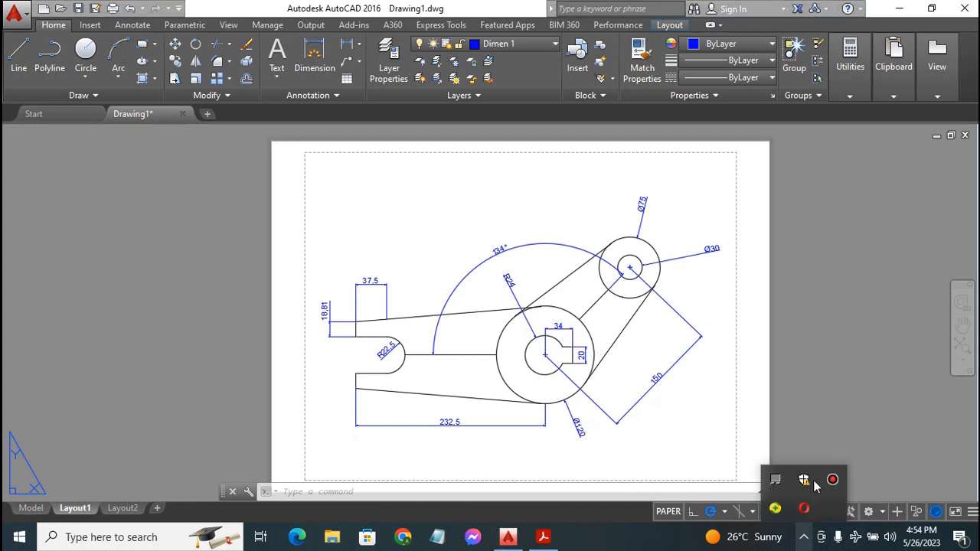
pyautogui.click(832, 480)
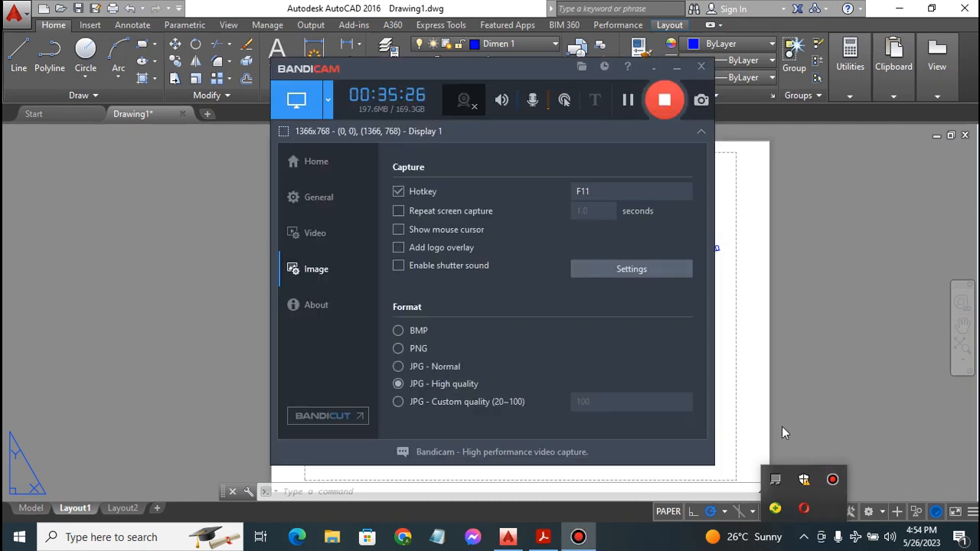